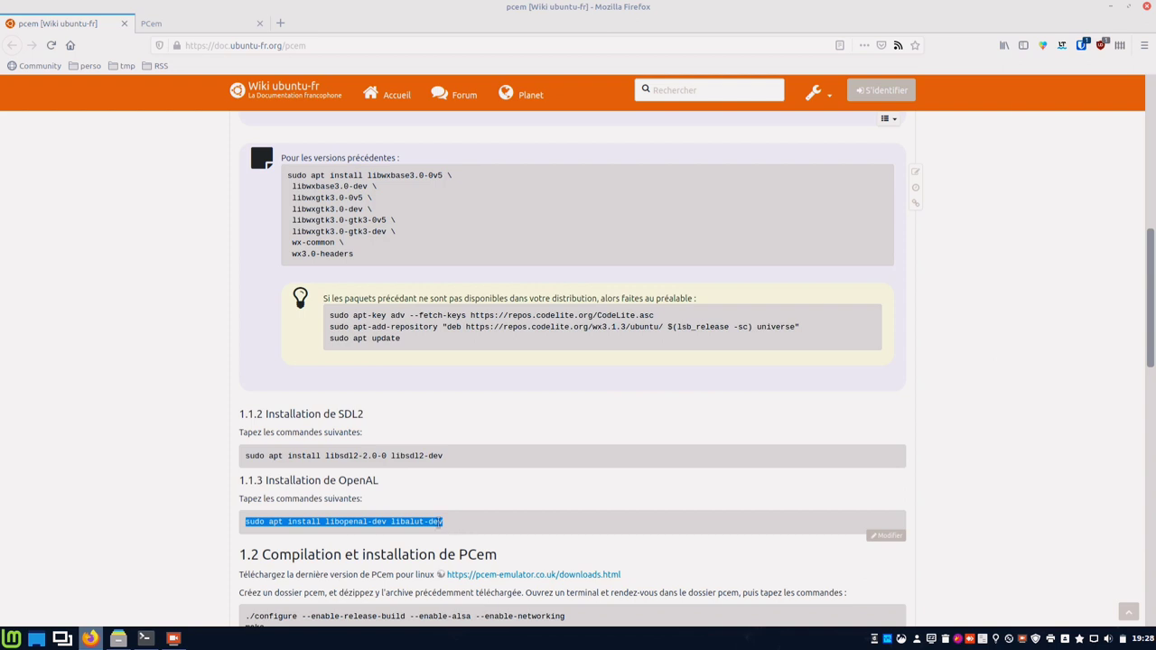
# Copy the OpenAL installation command from the wiki, run it in the terminal and accept the package installation.
pyautogui.rightClick(438, 525)
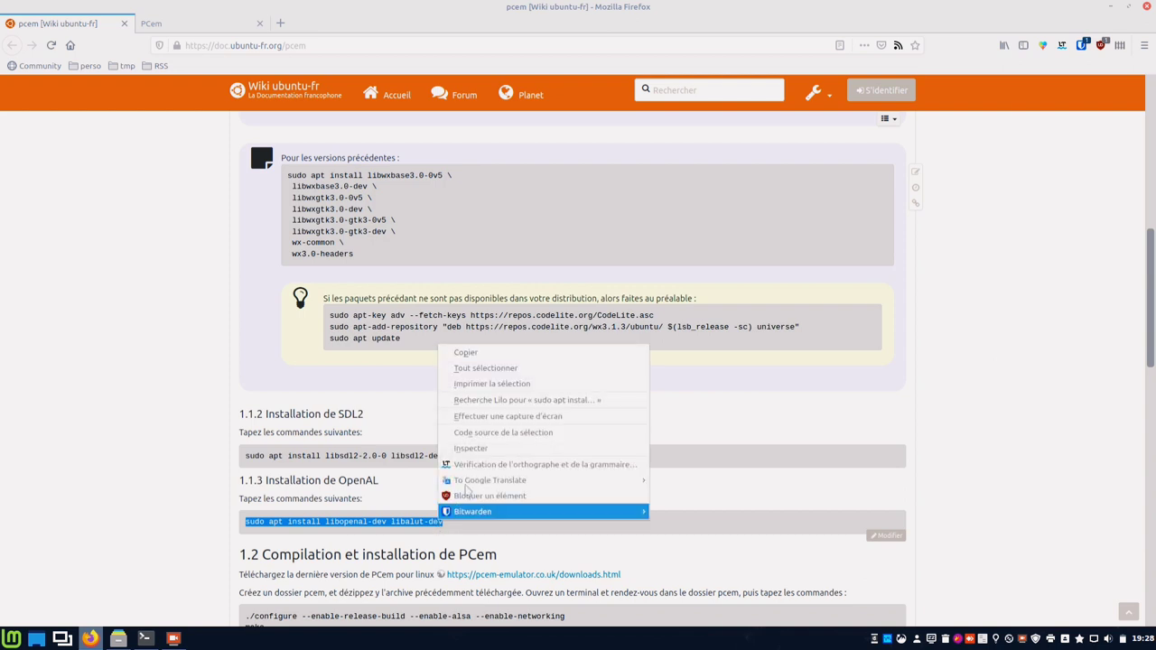
pyautogui.click(503, 353)
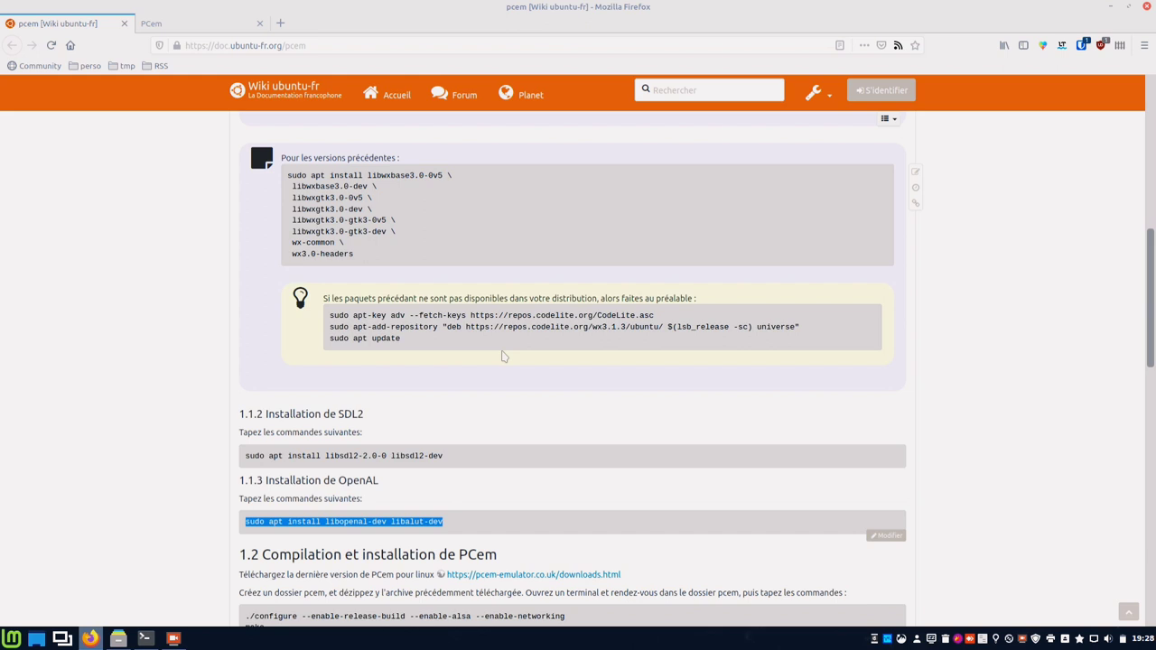
pyautogui.click(145, 638)
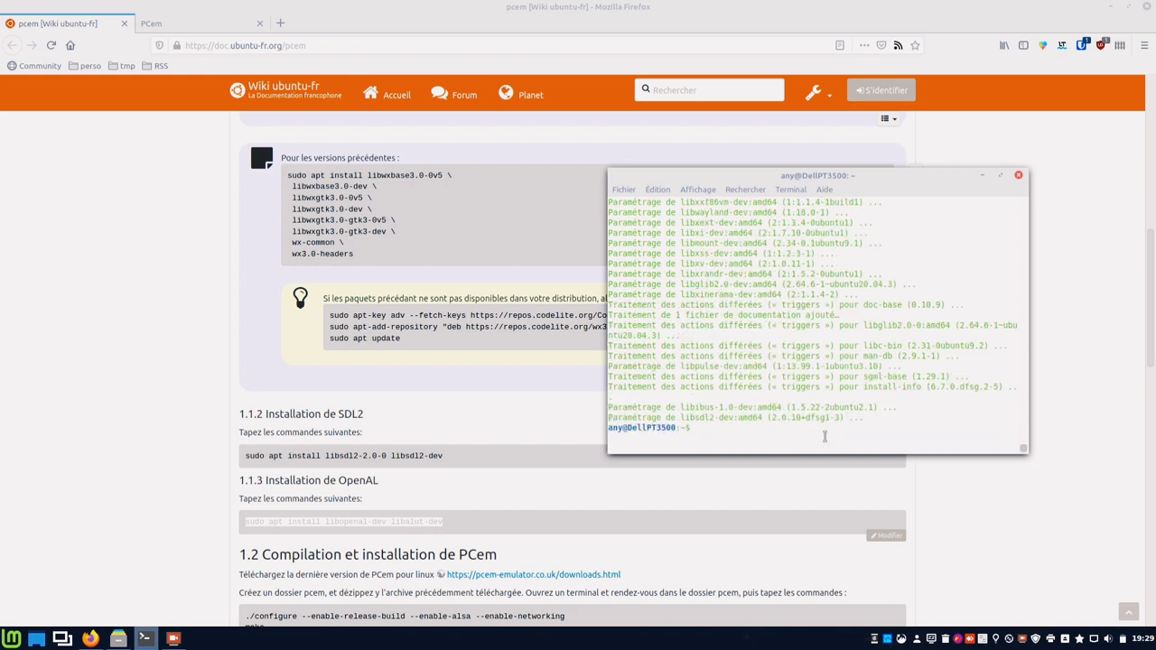
pyautogui.rightClick(826, 440)
pyautogui.click(853, 513)
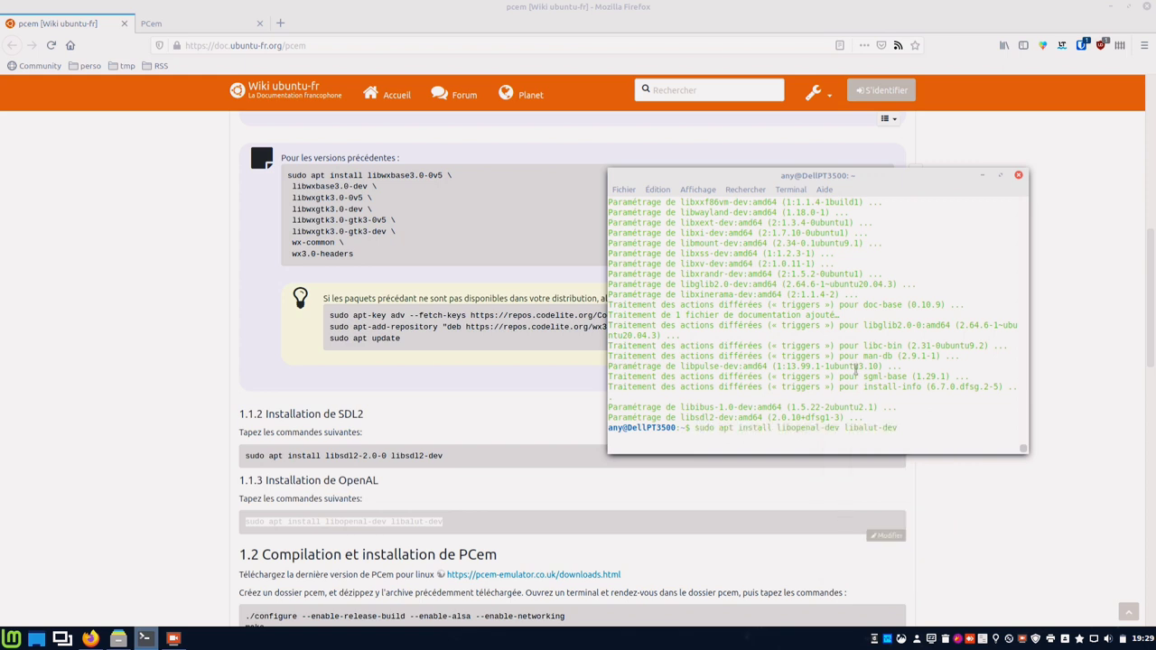
pyautogui.press('Return')
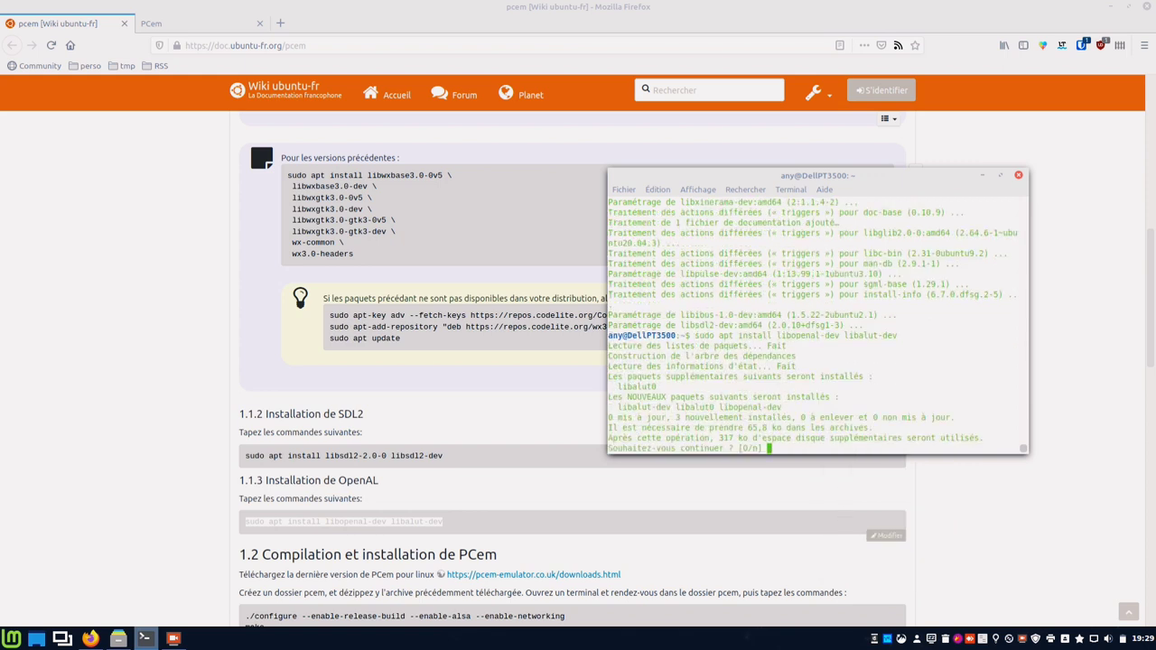
pyautogui.press('Return')
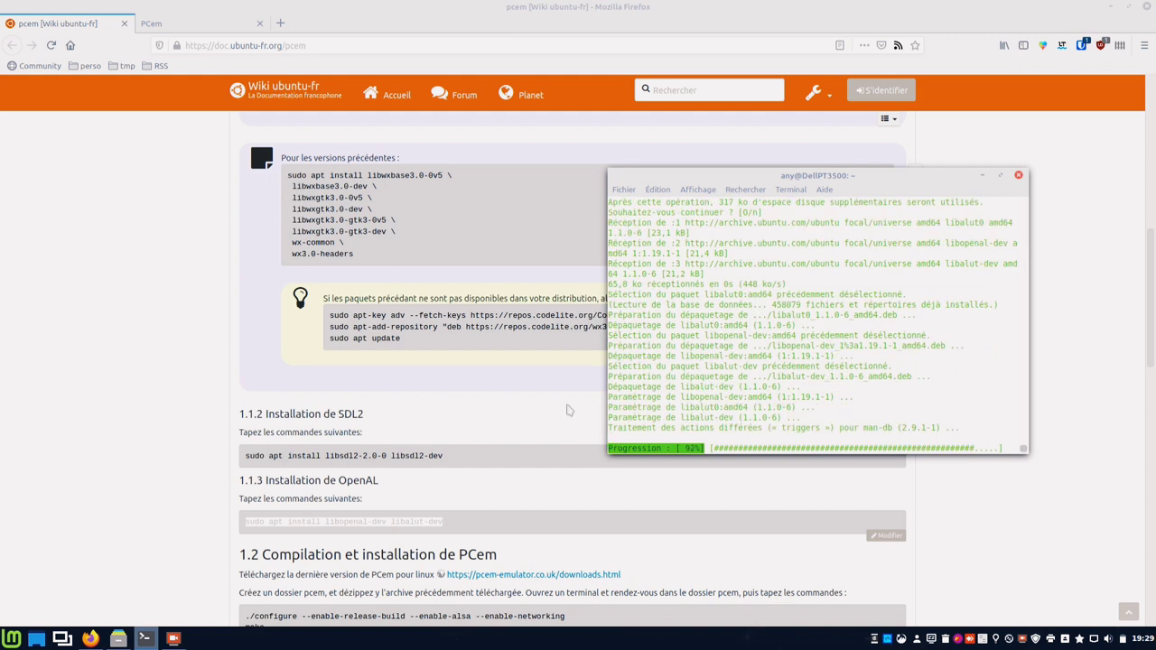
# Download PCem v17 for Linux from the PCem website and save PCemV17Linux.tar.gz in the Téléchargements folder.
pyautogui.scroll(-2, 424, 420)
pyautogui.scroll(-1, 425, 419)
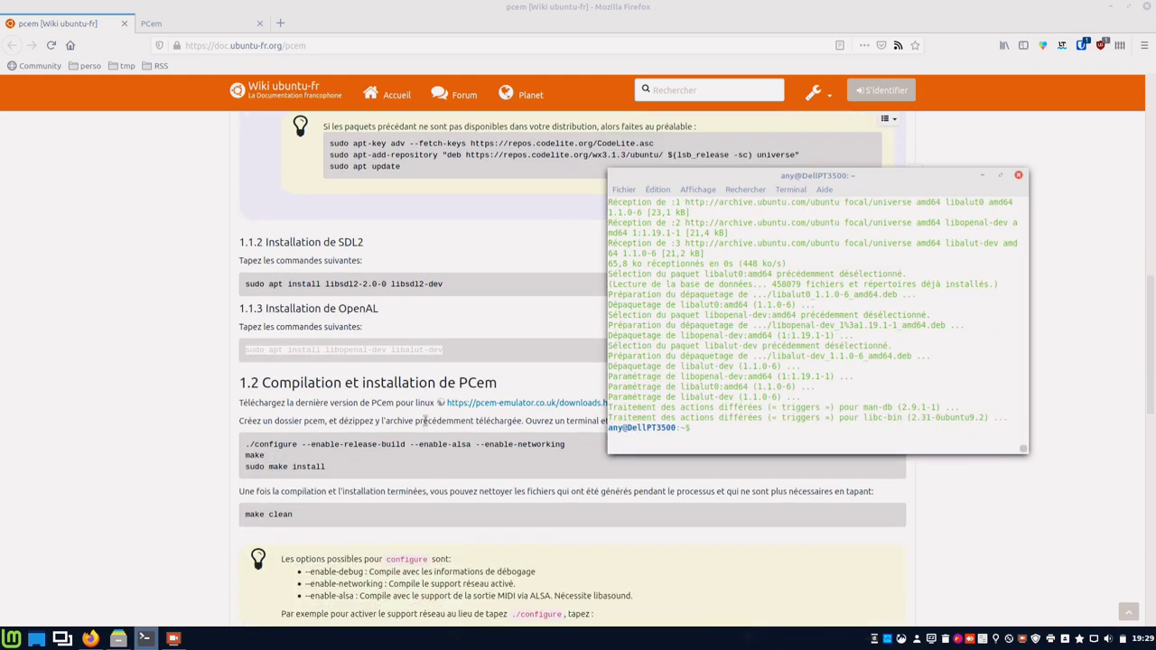
pyautogui.scroll(1, 424, 419)
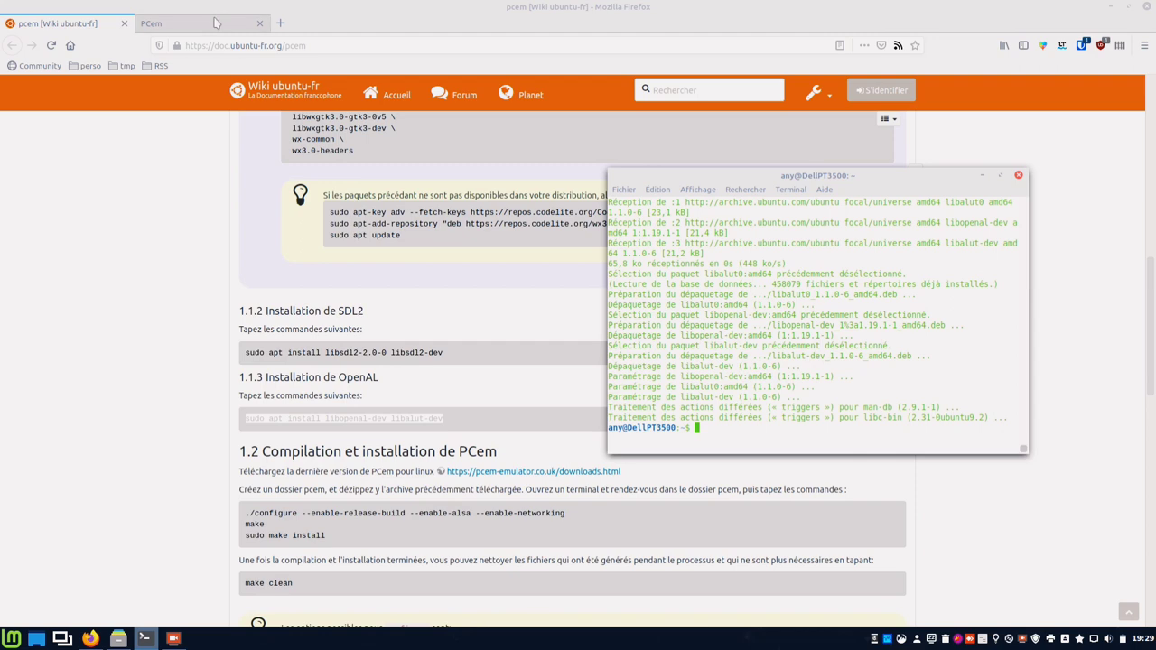
pyautogui.click(181, 24)
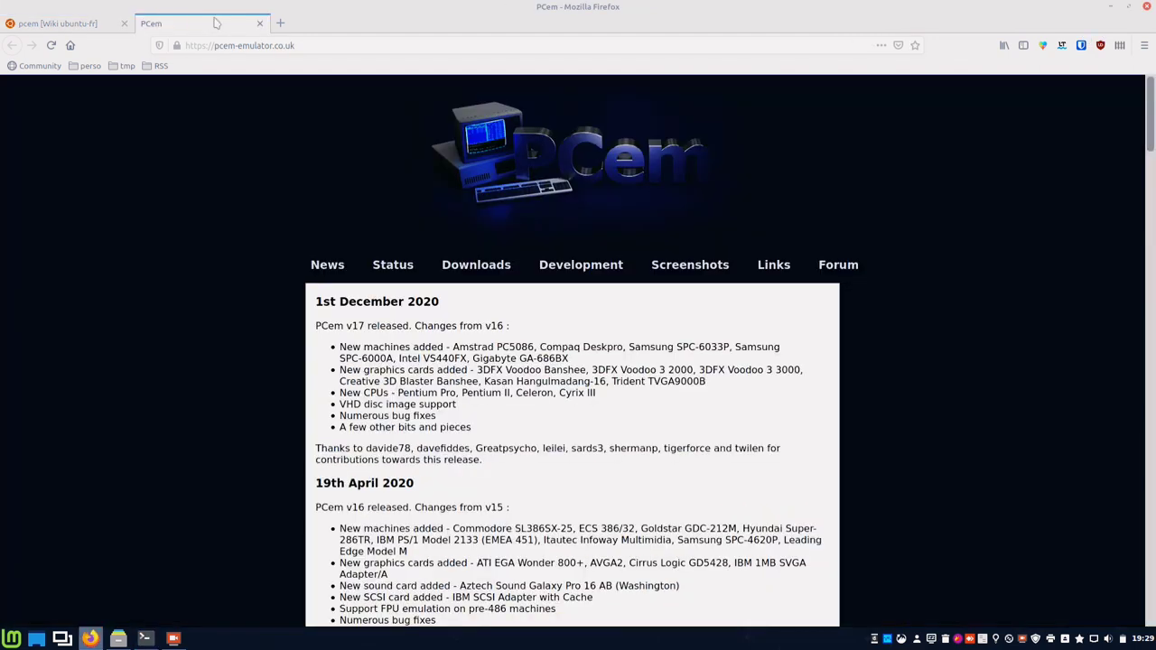
pyautogui.click(465, 266)
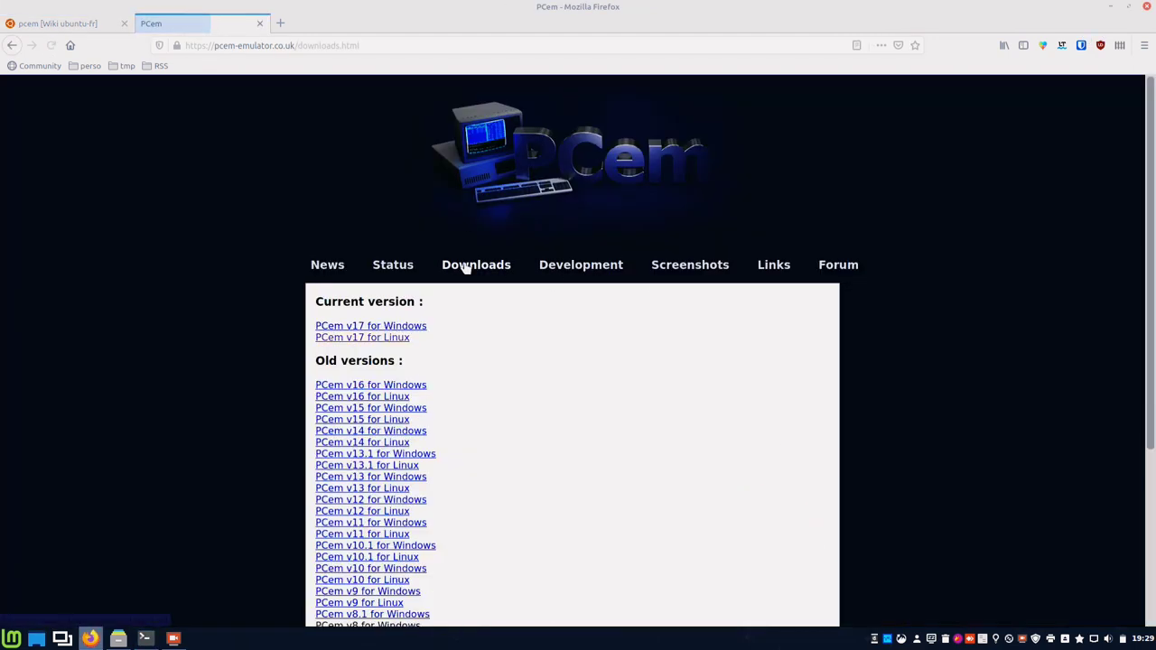
pyautogui.click(390, 340)
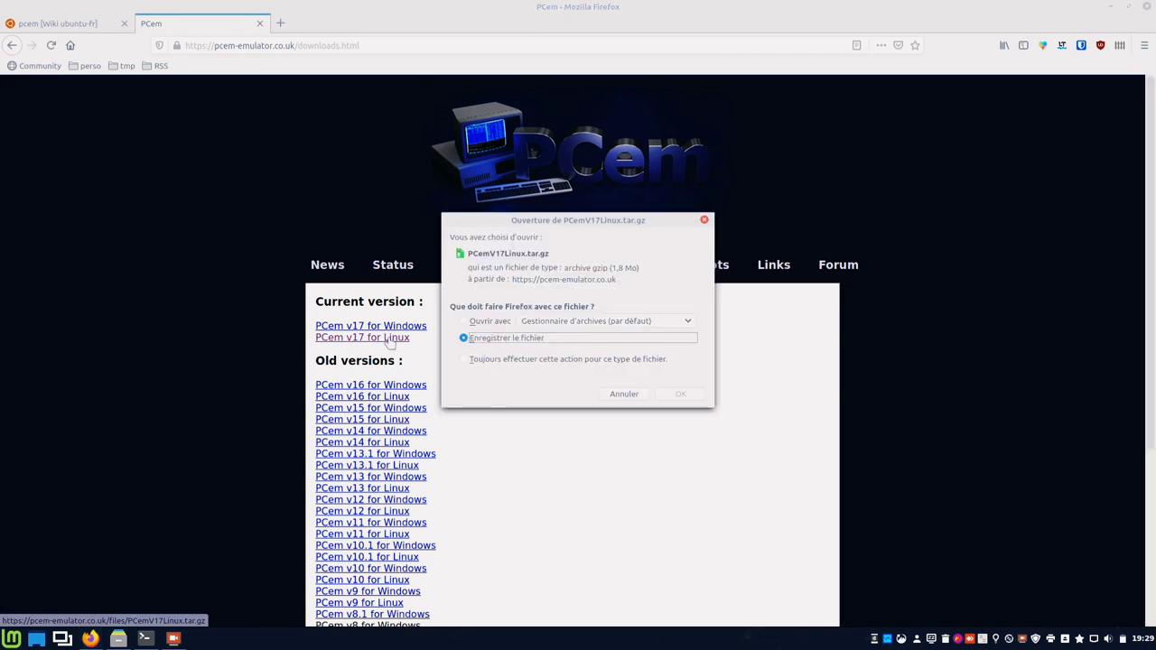
pyautogui.click(671, 395)
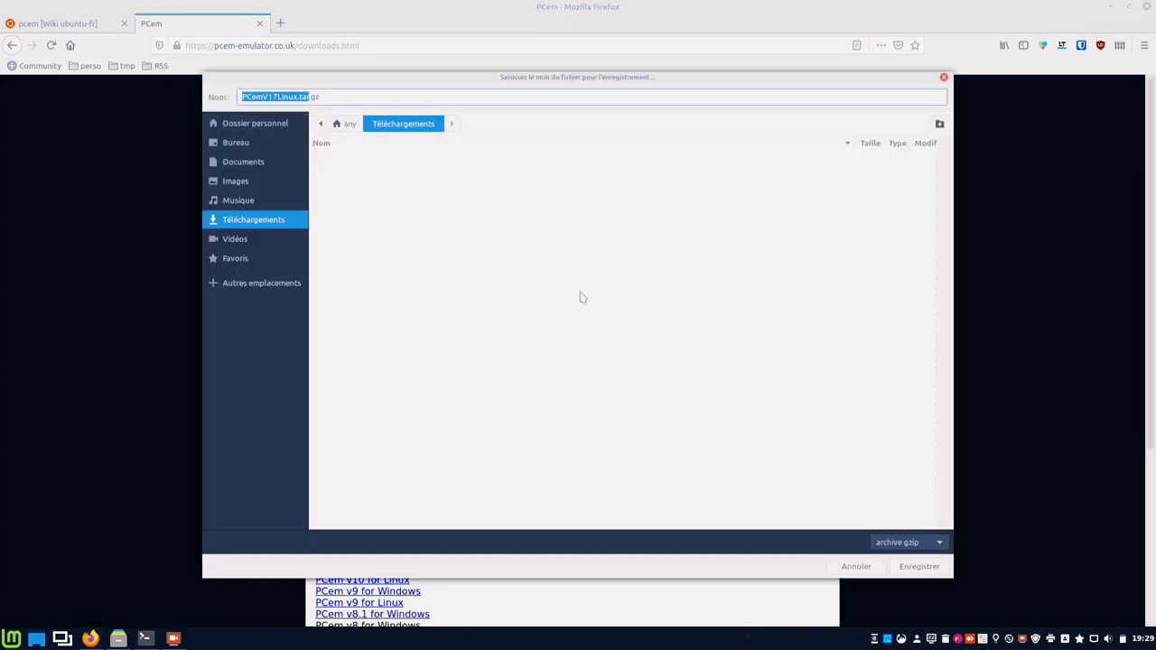
pyautogui.click(916, 566)
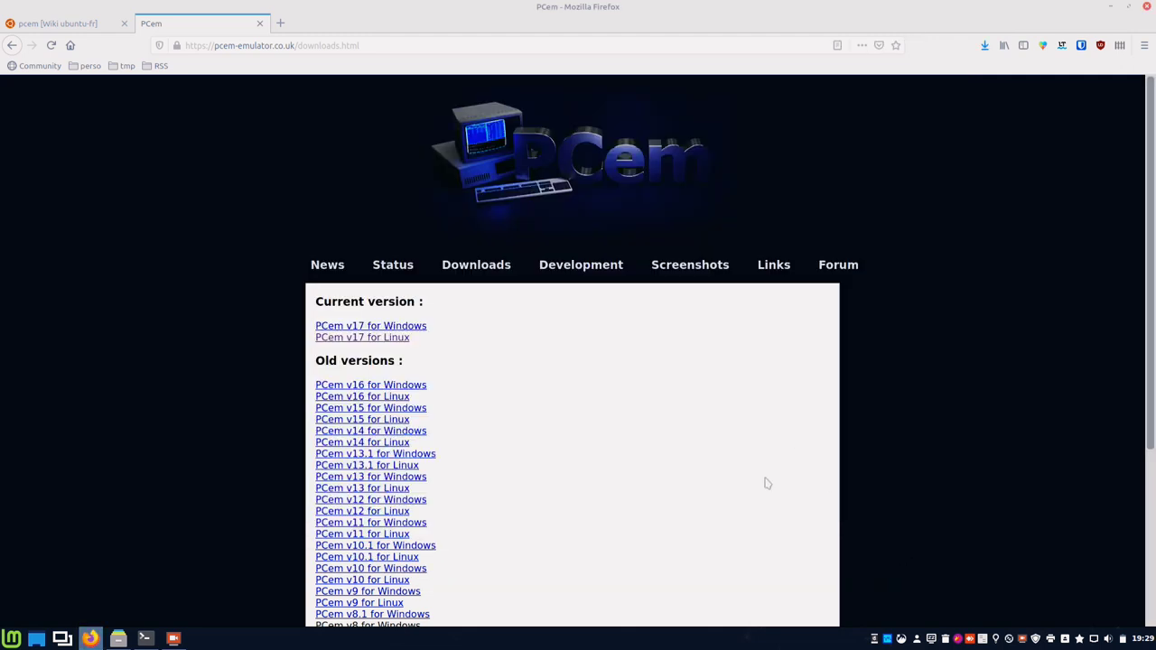
# Switch to the file manager, extract PCemV17Linux.tar.gz in the Téléchargements folder, and move the archive to the trash.
pyautogui.click(117, 639)
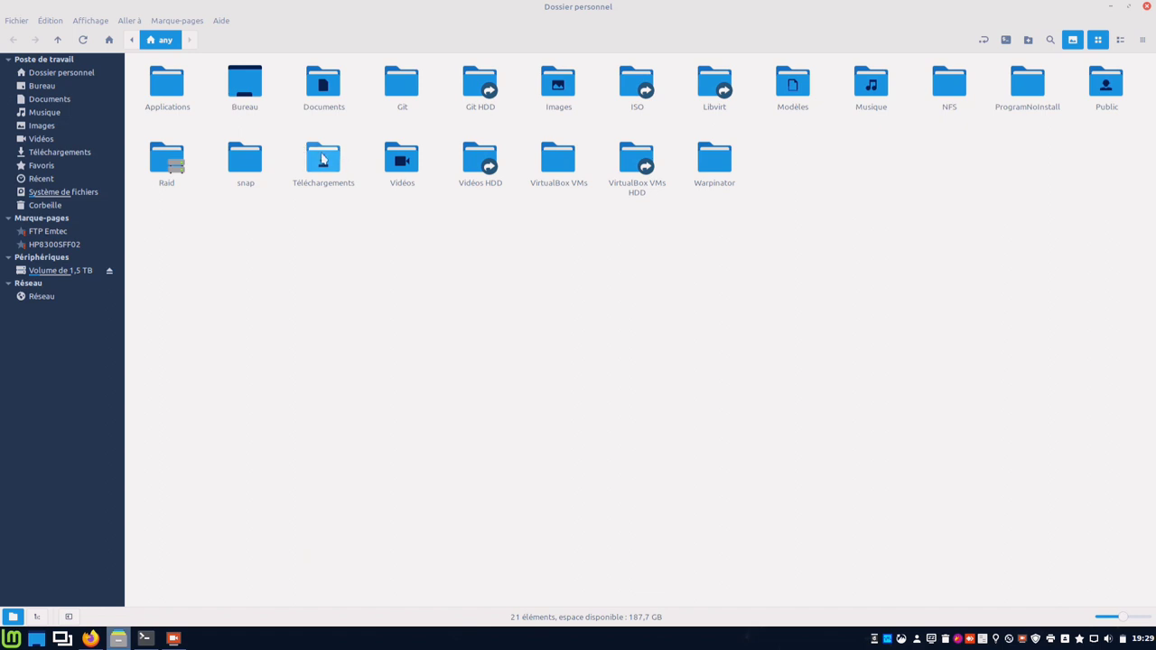
pyautogui.doubleClick(322, 159)
pyautogui.click(167, 84)
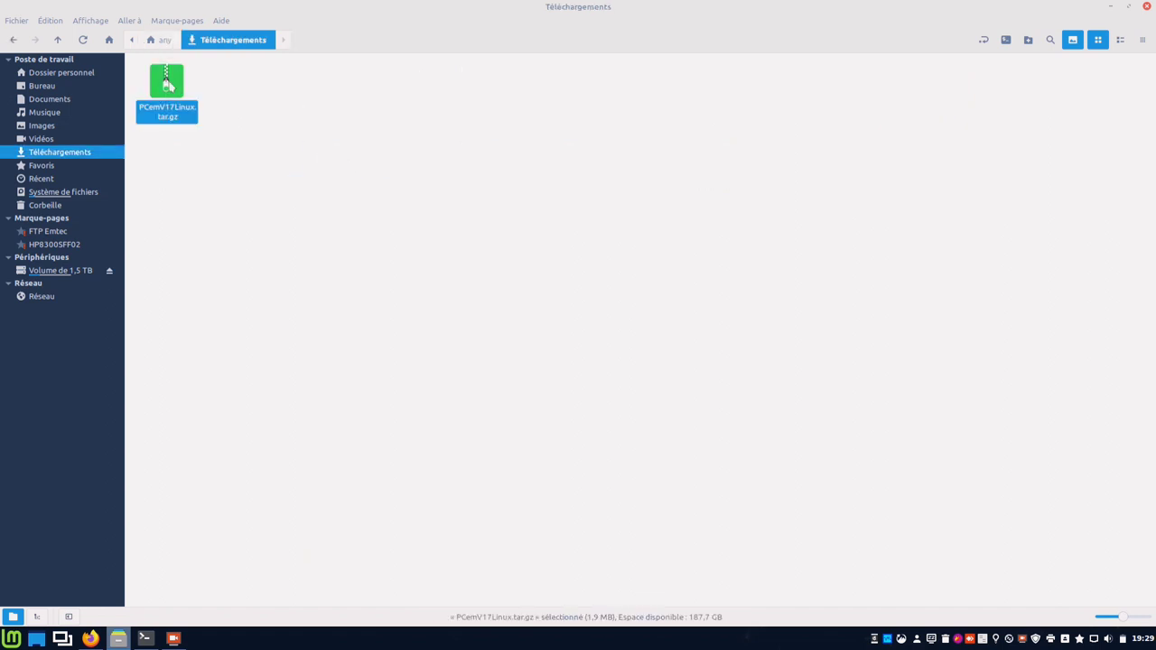
pyautogui.rightClick(167, 84)
pyautogui.click(302, 277)
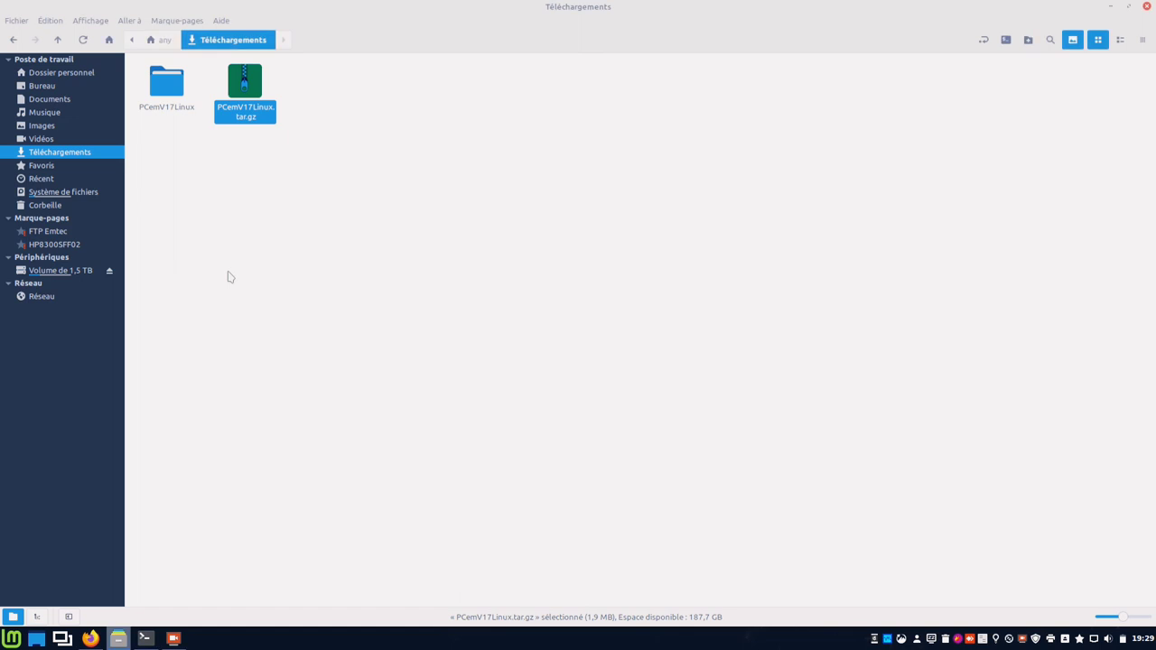
pyautogui.rightClick(244, 92)
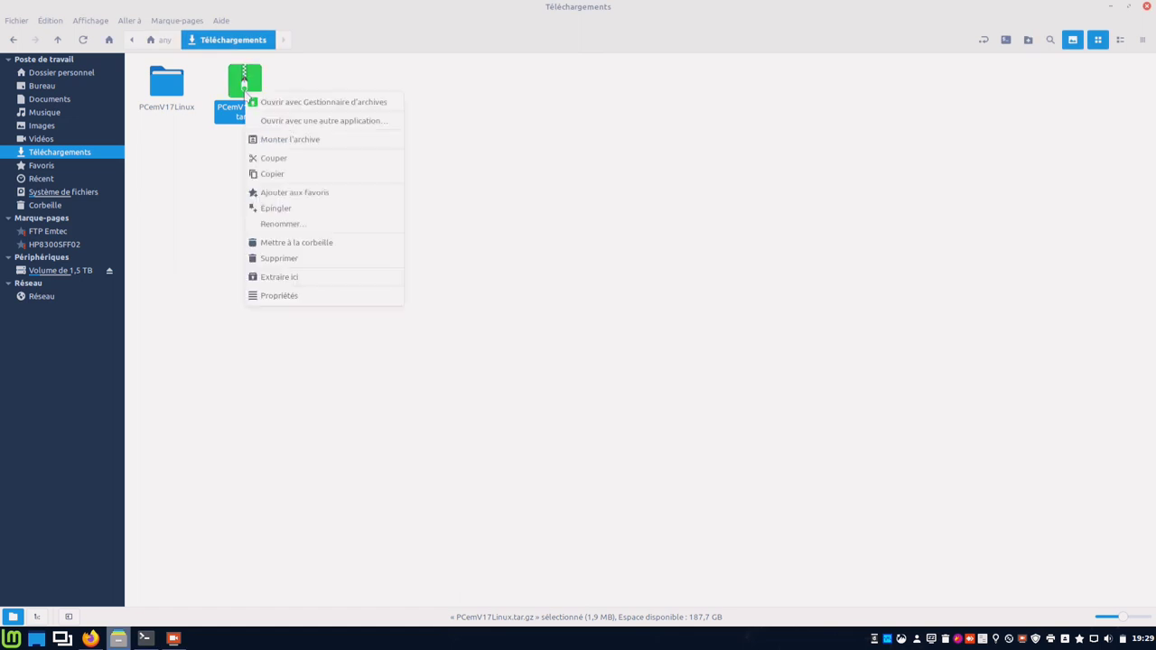
pyautogui.click(268, 244)
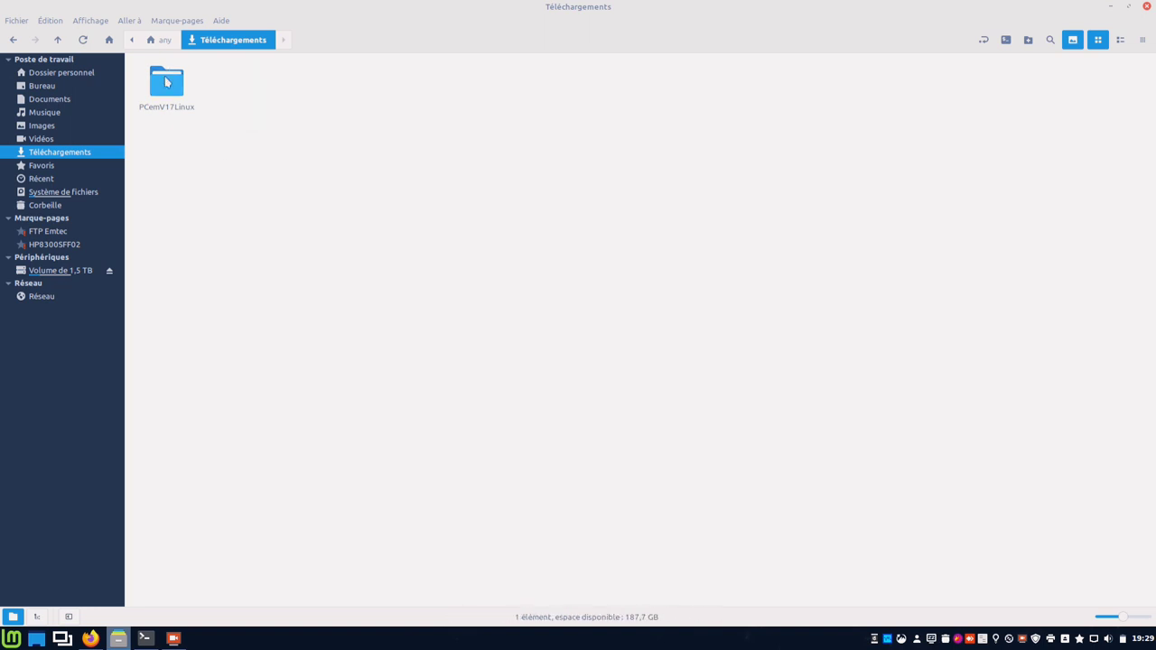
# Cut the PCemV17Linux folder from Téléchargements and go to the home folder.
pyautogui.rightClick(166, 82)
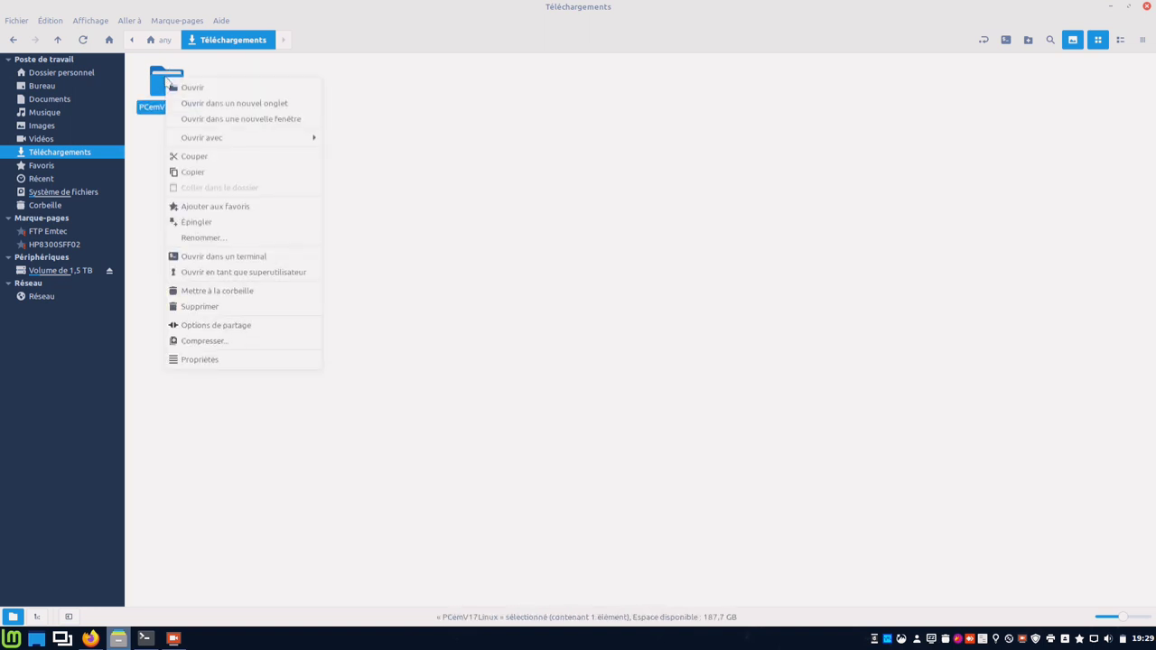
pyautogui.click(238, 156)
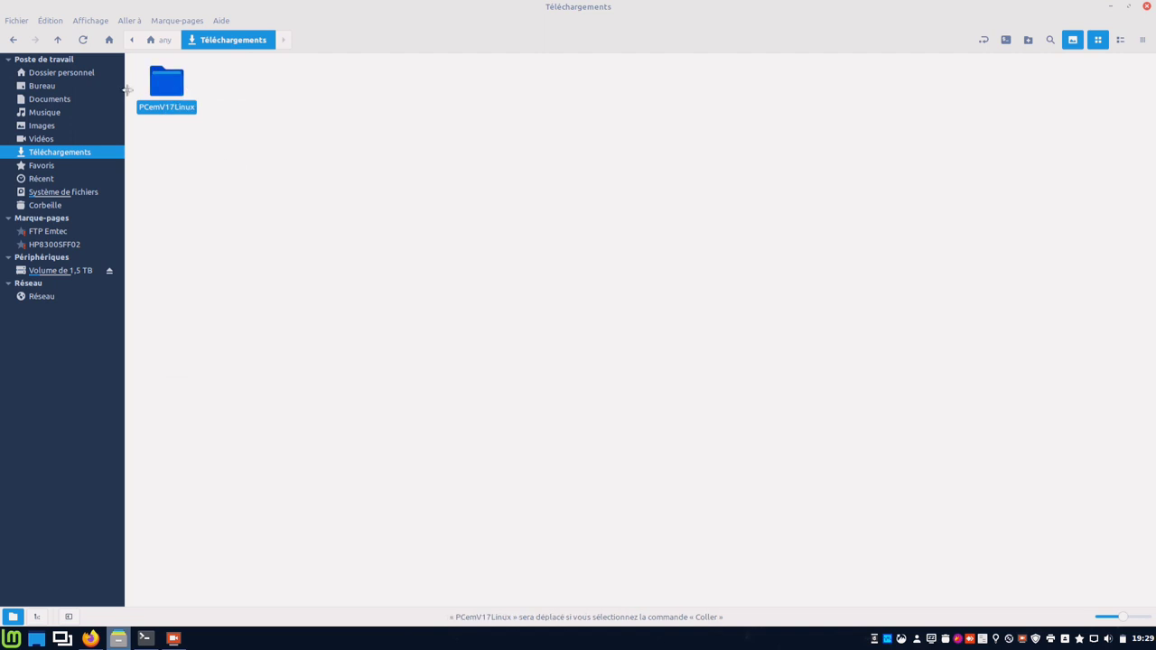
pyautogui.click(90, 72)
pyautogui.click(404, 279)
pyautogui.rightClick(404, 278)
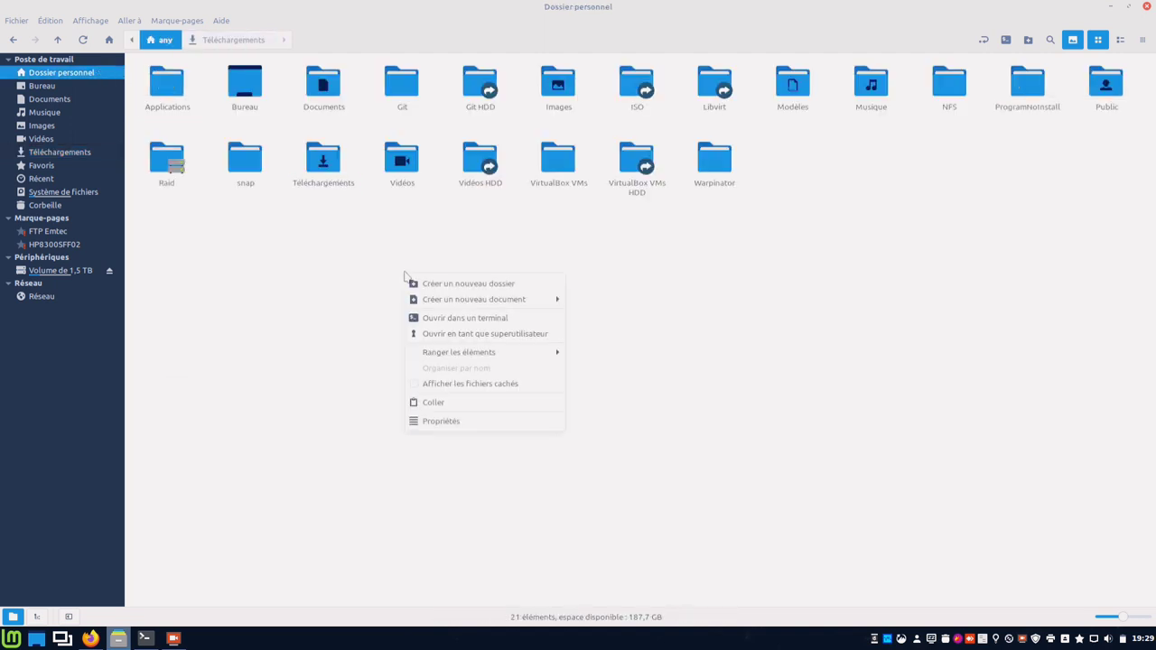
pyautogui.click(420, 289)
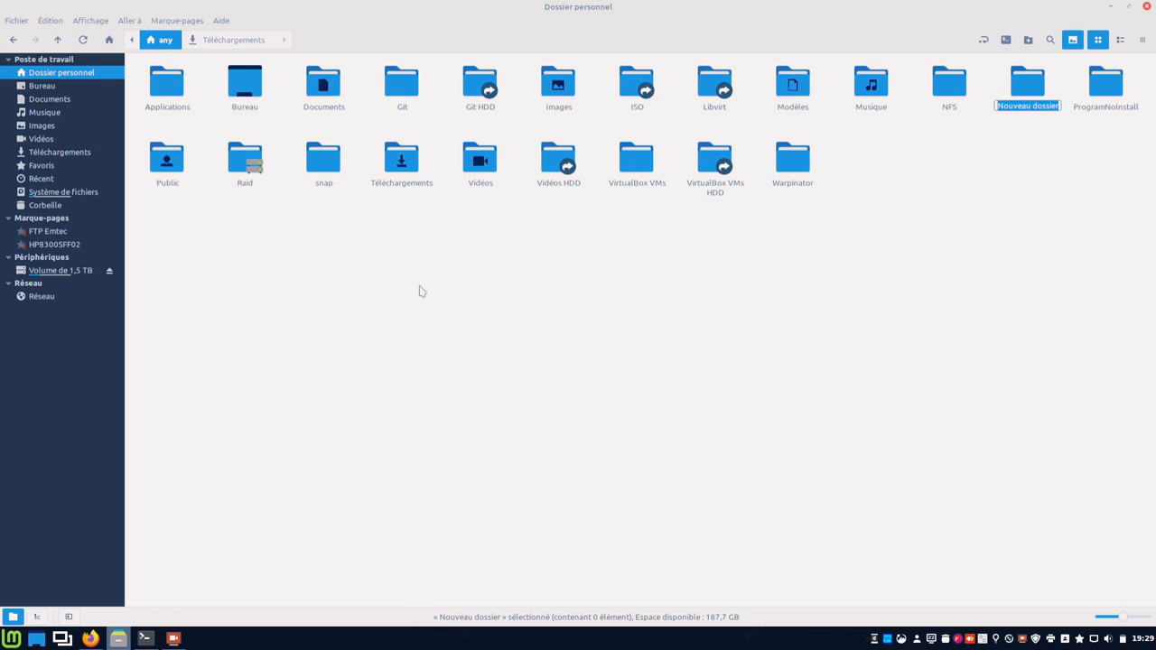
pyautogui.press('Return')
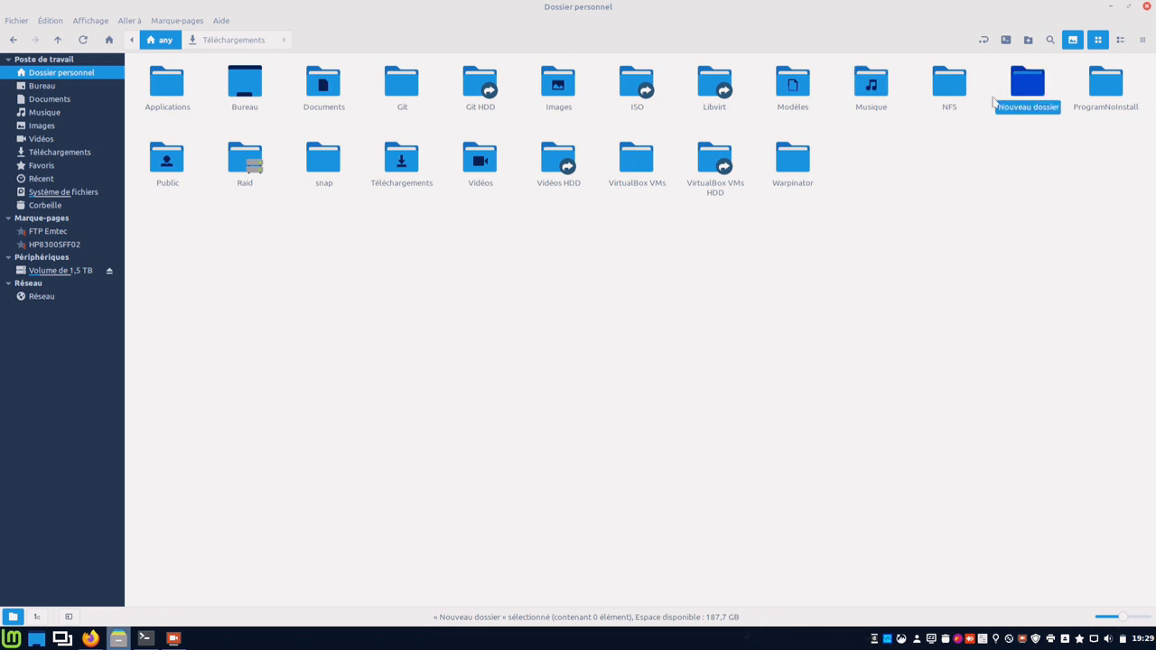
pyautogui.rightClick(1024, 87)
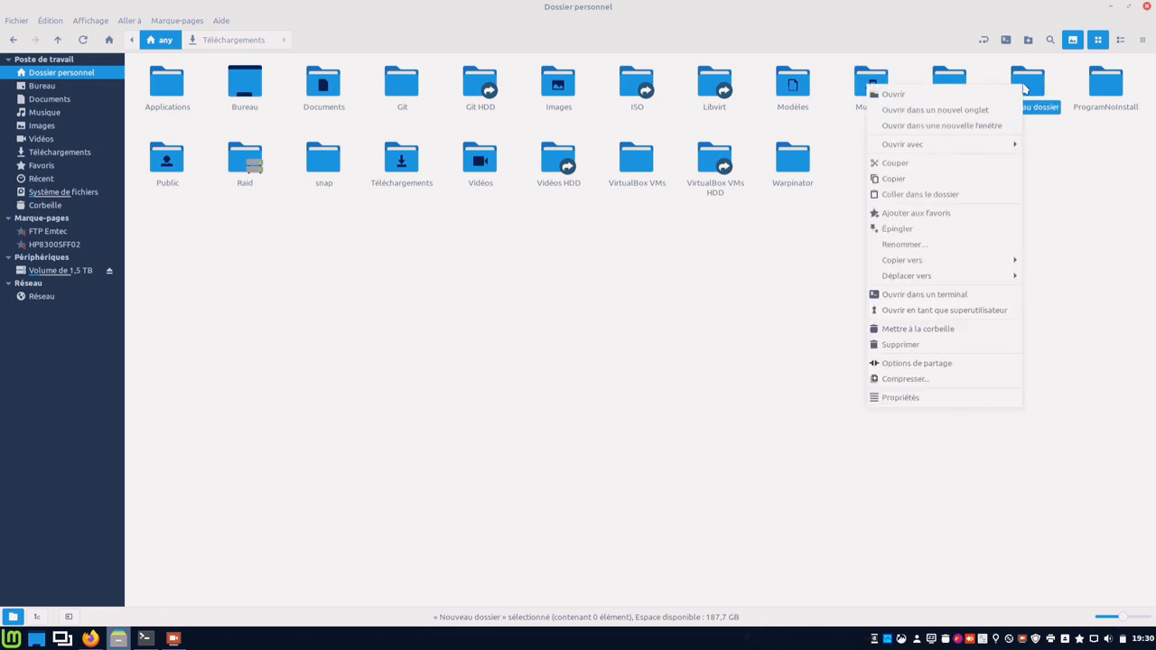
pyautogui.click(935, 333)
# Open the ProgramNoInstall folder and paste the cut PCemV17Linux folder into it.
pyautogui.doubleClick(1021, 87)
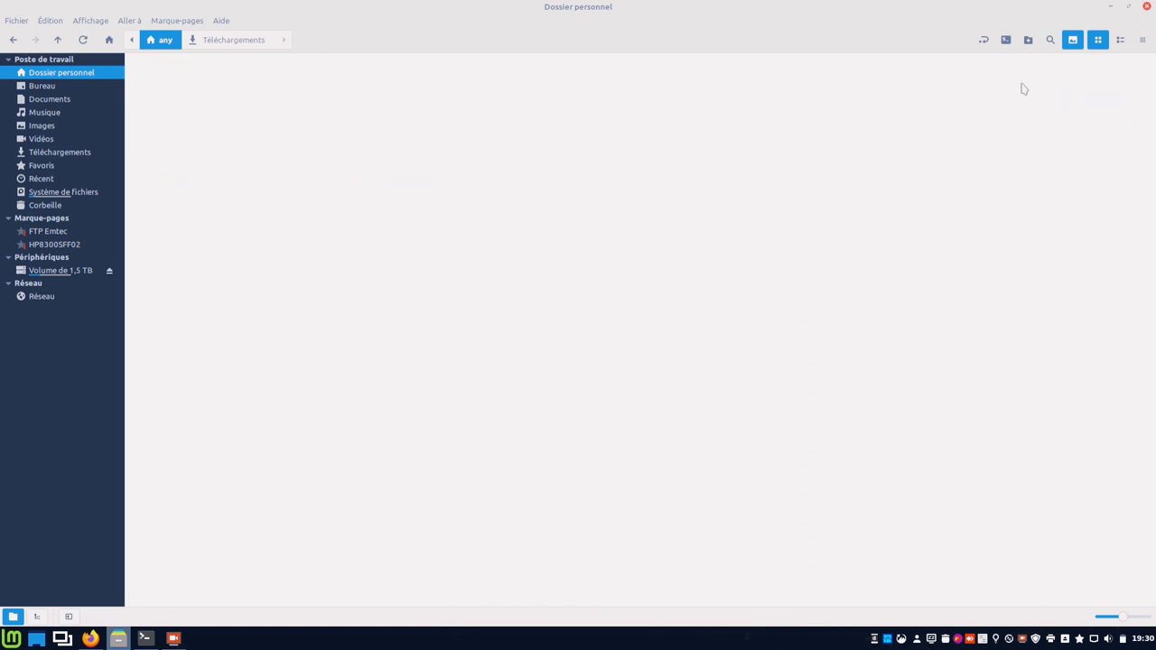
pyautogui.rightClick(456, 143)
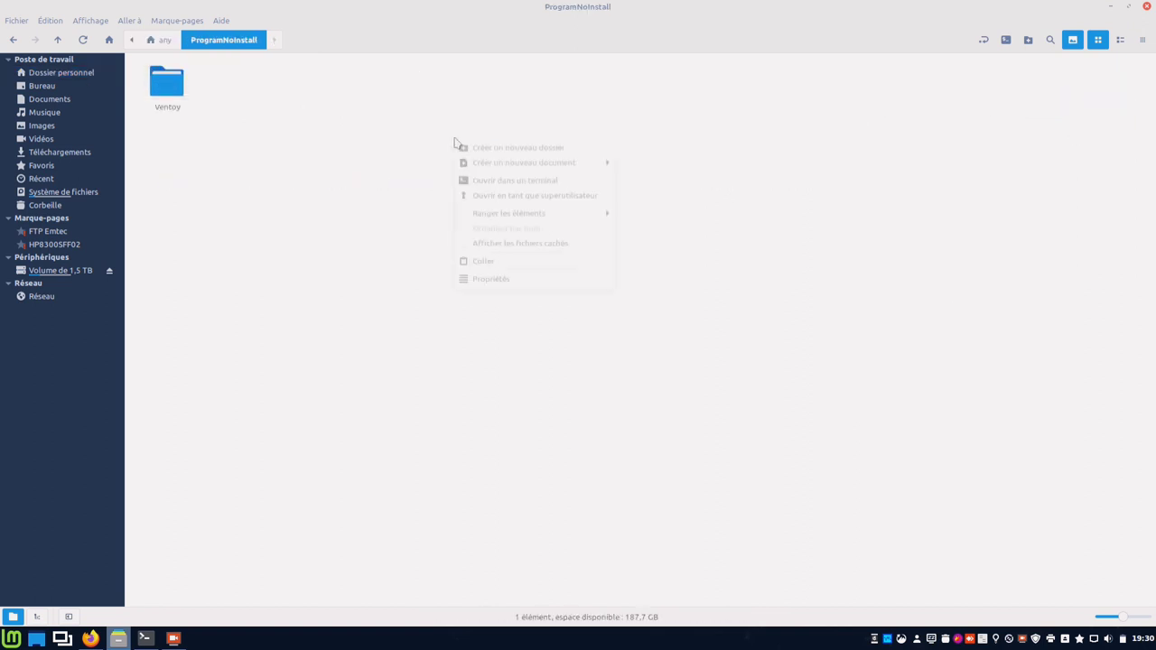
pyautogui.click(495, 272)
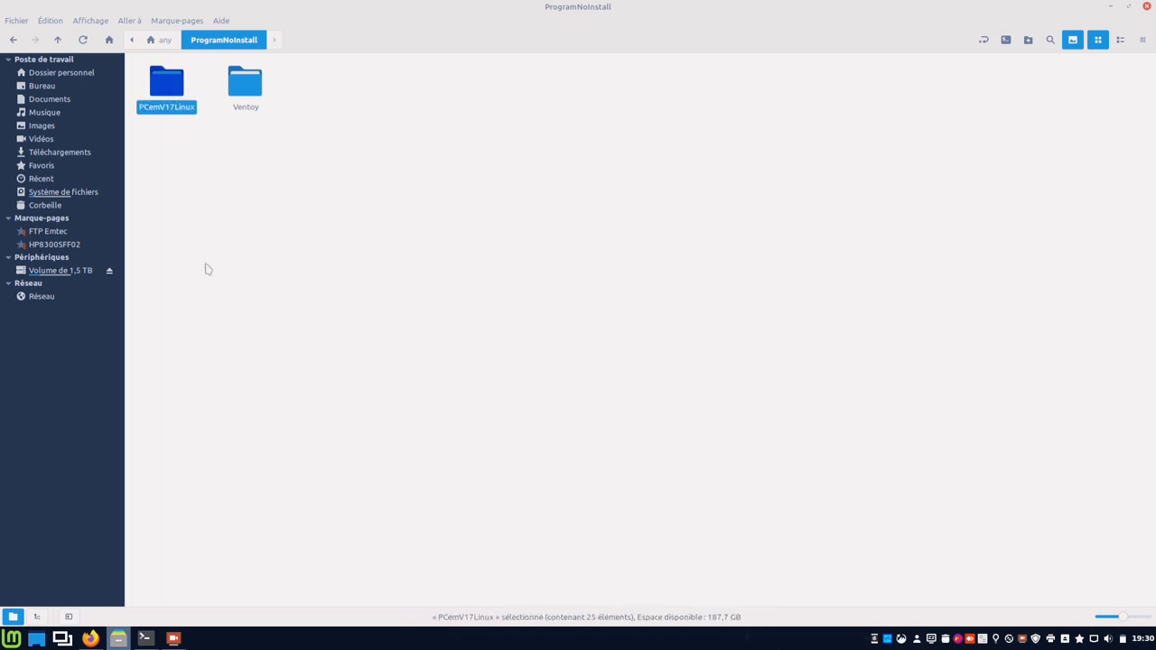
# Switch to Firefox and show the PCem compilation and installation section of the ubuntu-fr wiki page.
pyautogui.click(91, 638)
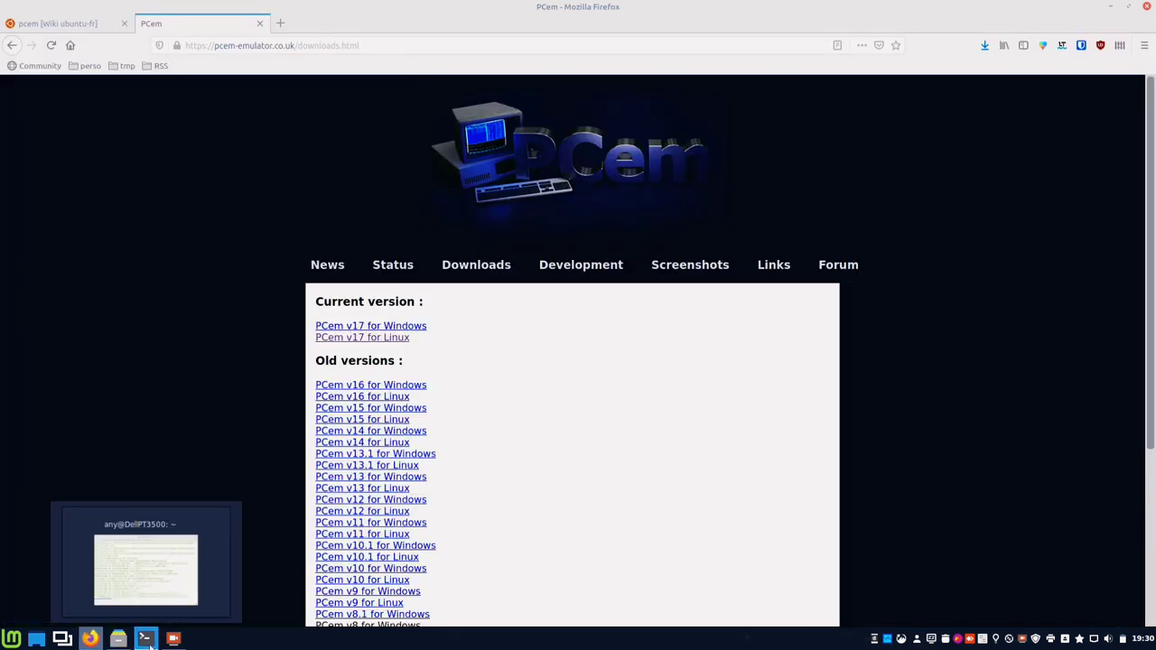
pyautogui.click(145, 639)
pyautogui.click(77, 24)
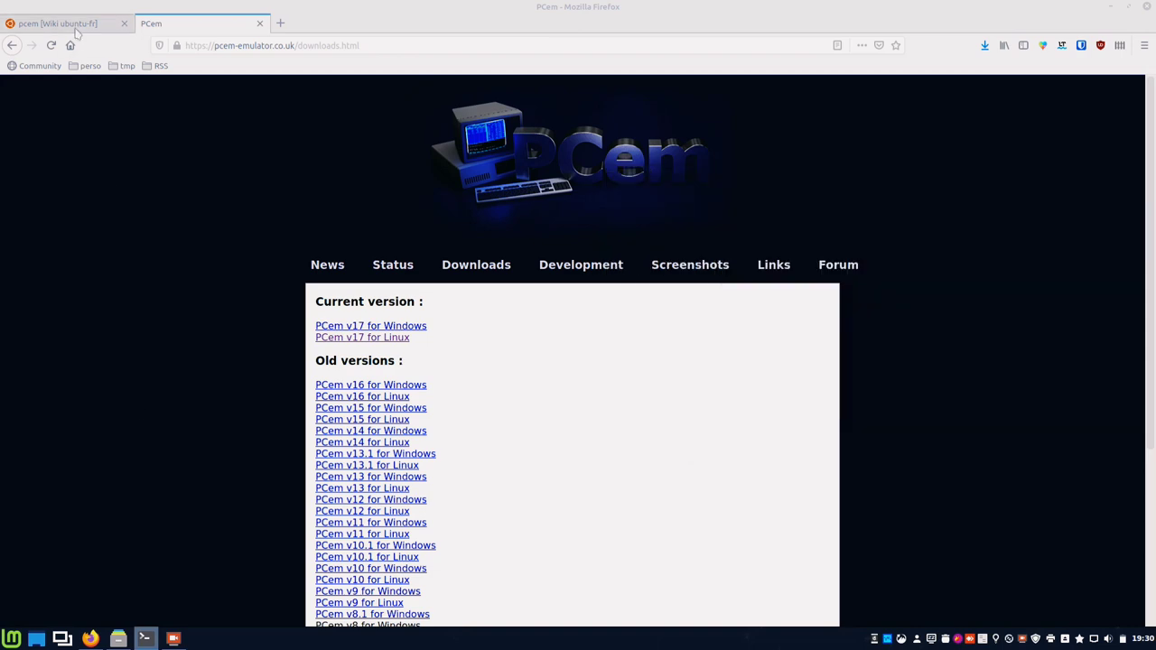
pyautogui.scroll(-3, 256, 323)
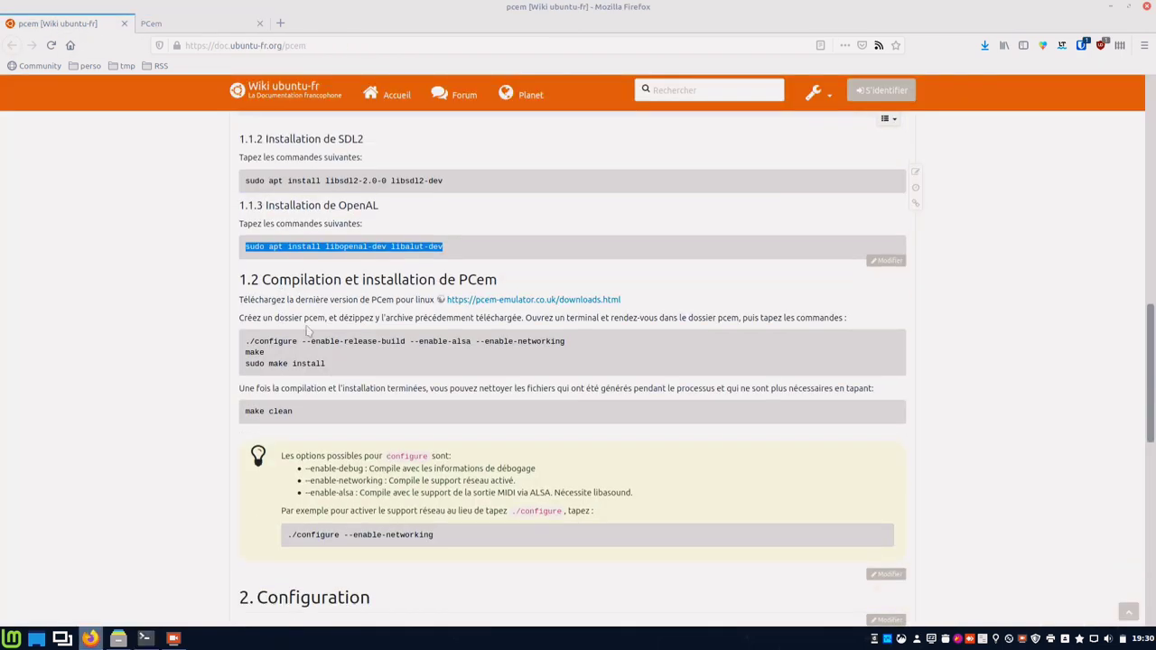
# Switch to the terminal, list the home directory, change into ProgramNoInstall and list its contents.
pyautogui.moveTo(127, 639)
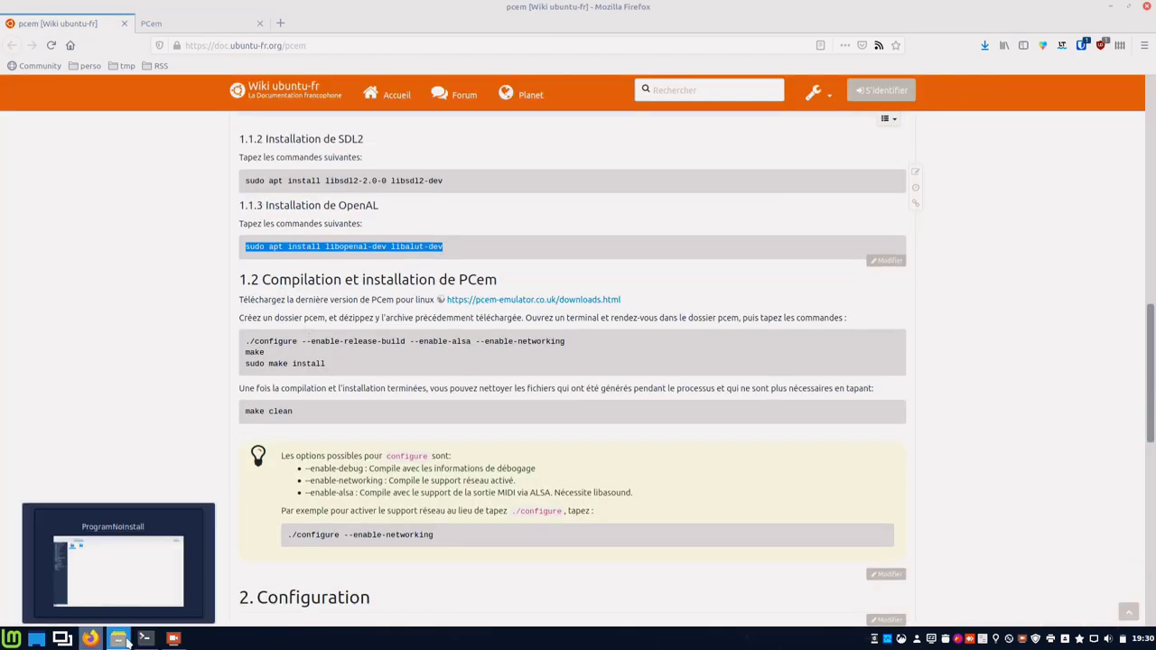
pyautogui.click(145, 639)
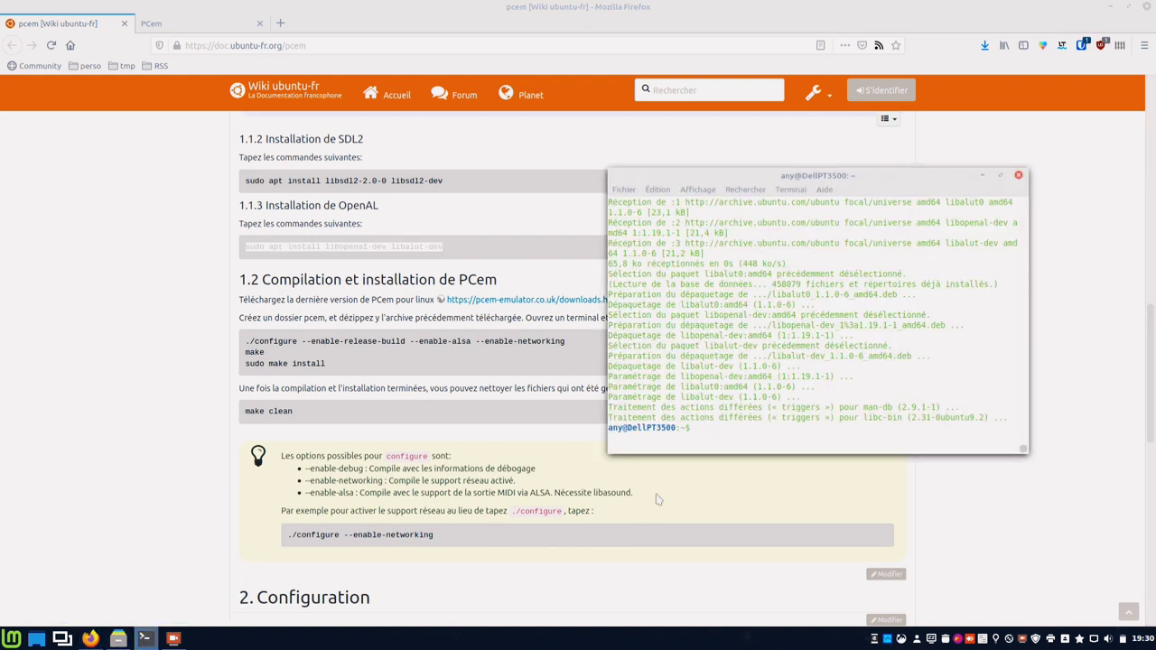
pyautogui.write('ls')
pyautogui.press('Return')
pyautogui.write('cd ProgramNoInstall/')
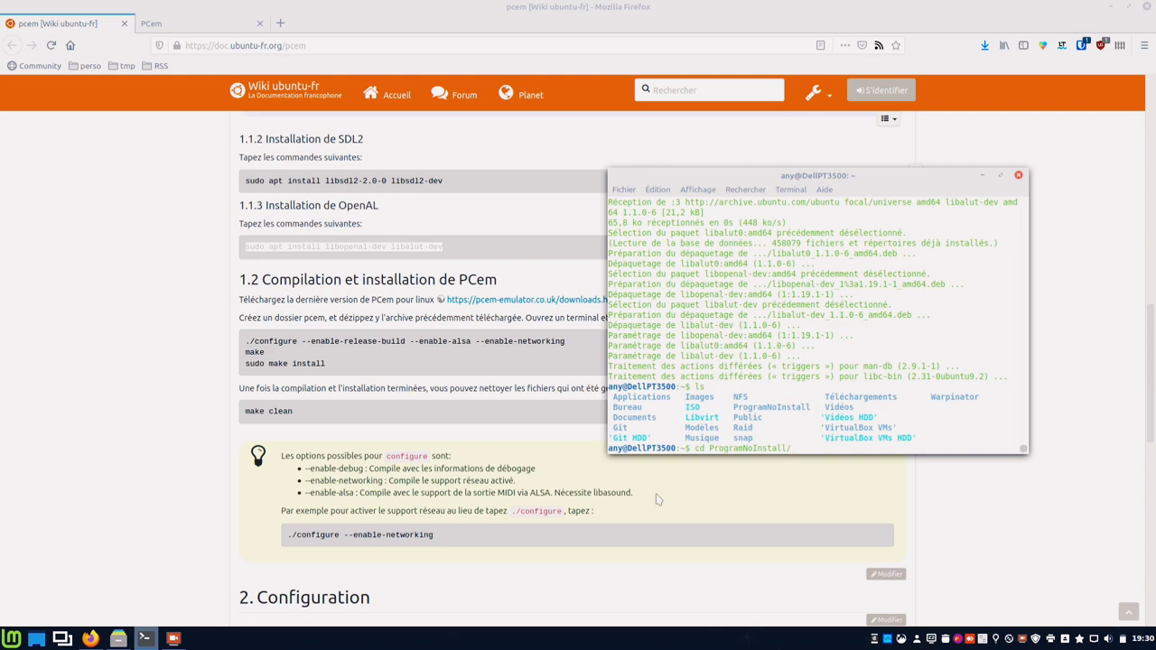
pyautogui.press('Return')
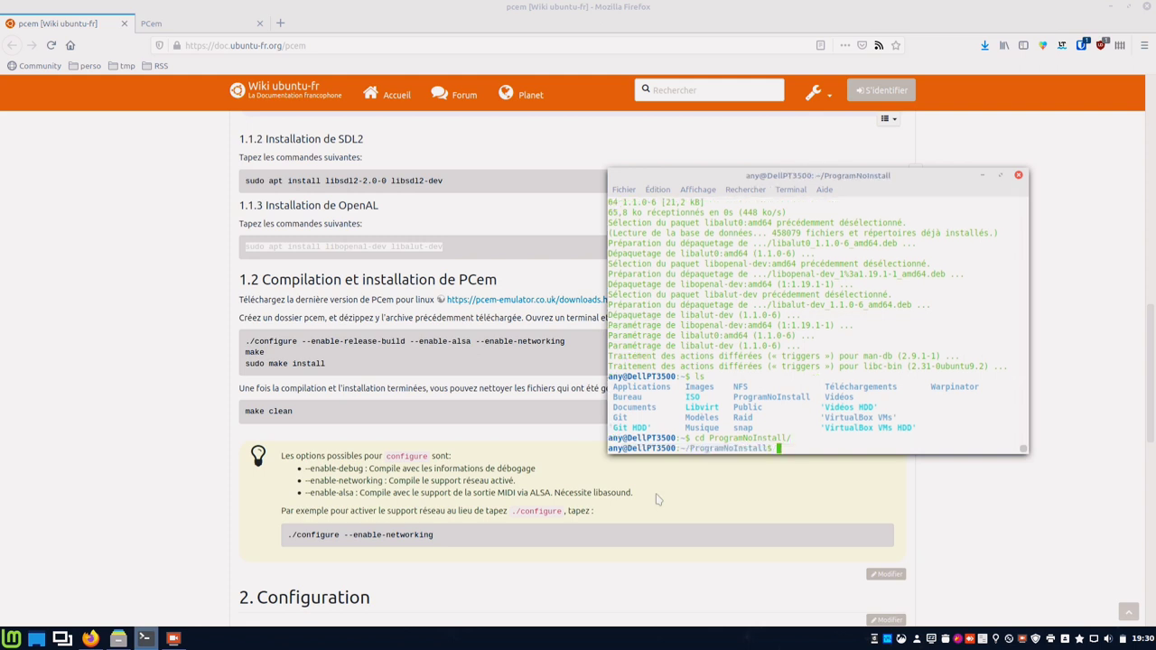
pyautogui.write('ls')
pyautogui.press('Return')
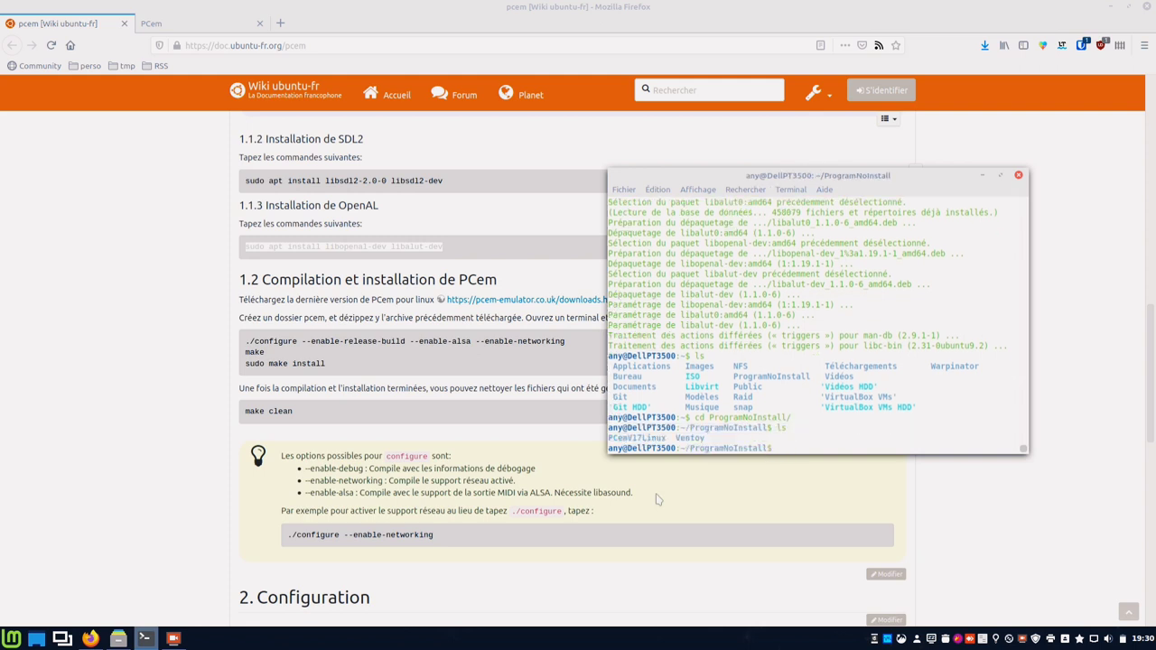
# Change into the PCemV17Linux directory and list its contents.
pyautogui.write('cd PCemV17Linux/')
pyautogui.press('Return')
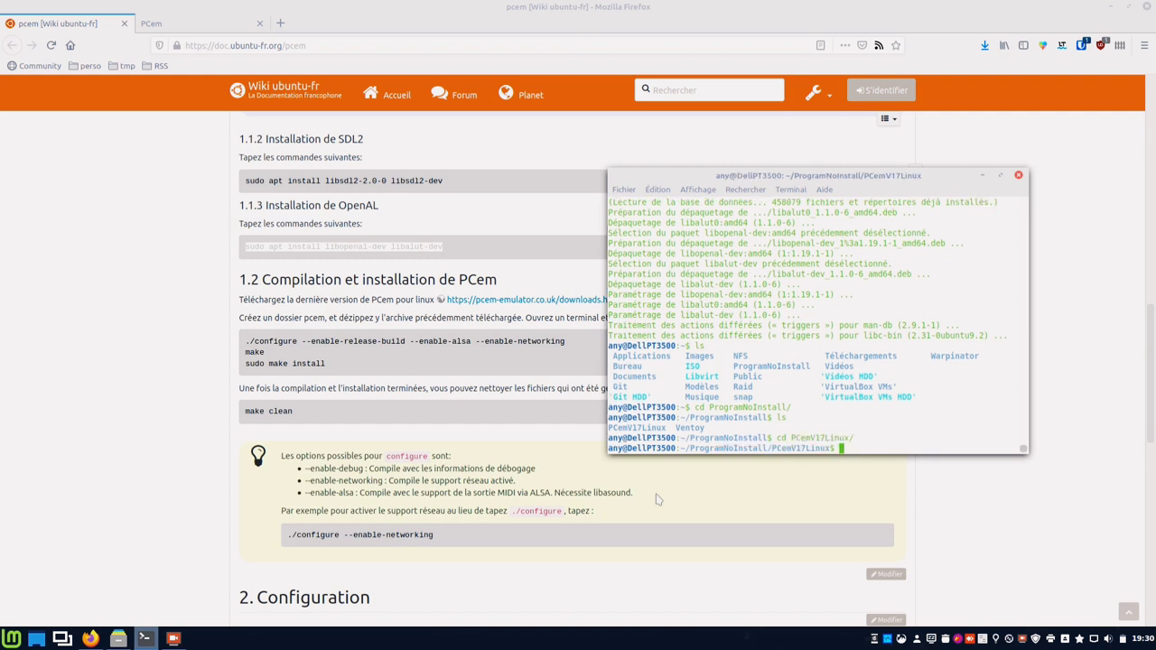
pyautogui.write('ls')
pyautogui.press('Return')
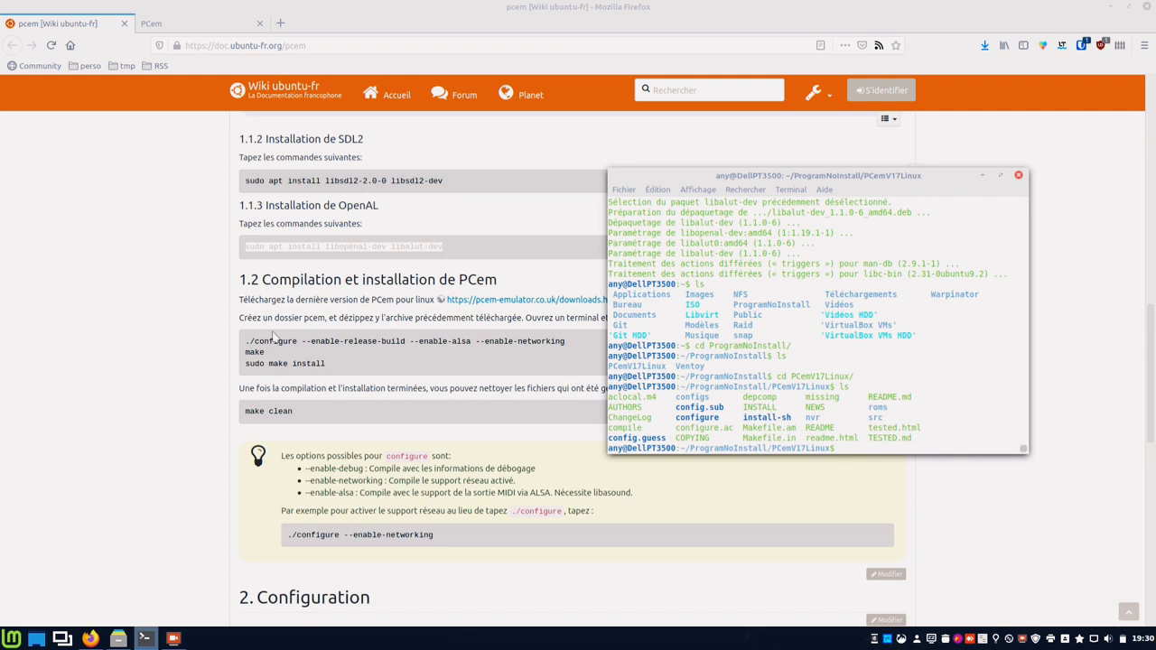
# Copy ./configure --enable-release-build --enable-alsa --enable-networking from the wiki page in Firefox and run it in the terminal.
pyautogui.moveTo(245, 341); pyautogui.dragTo(569, 342)
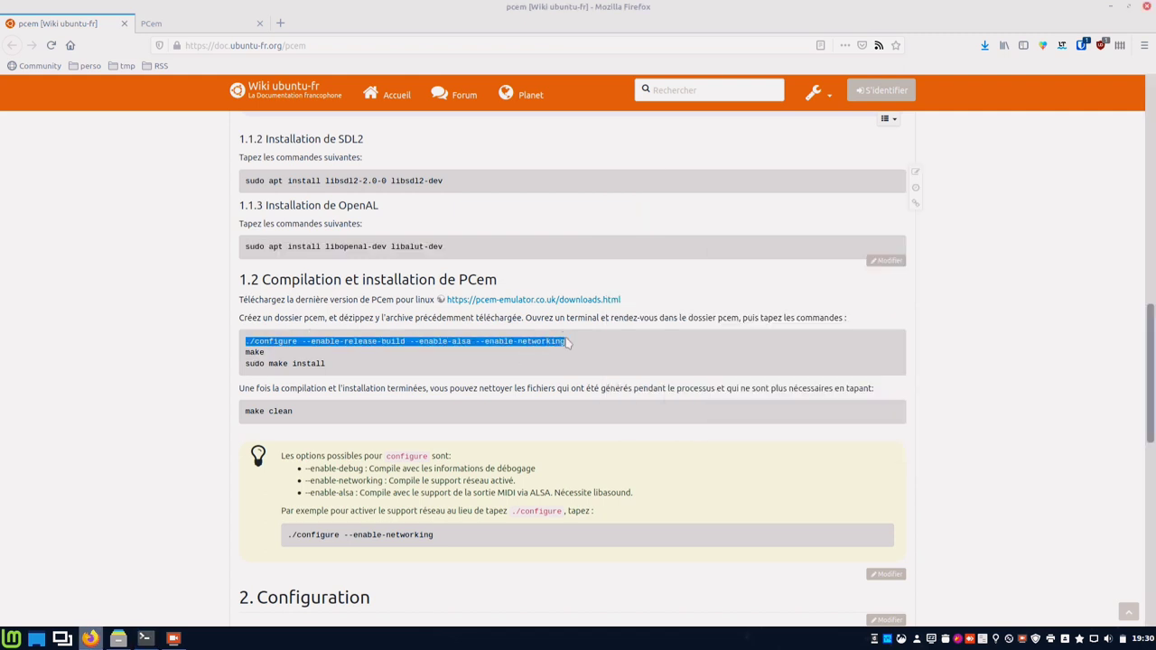
pyautogui.rightClick(564, 343)
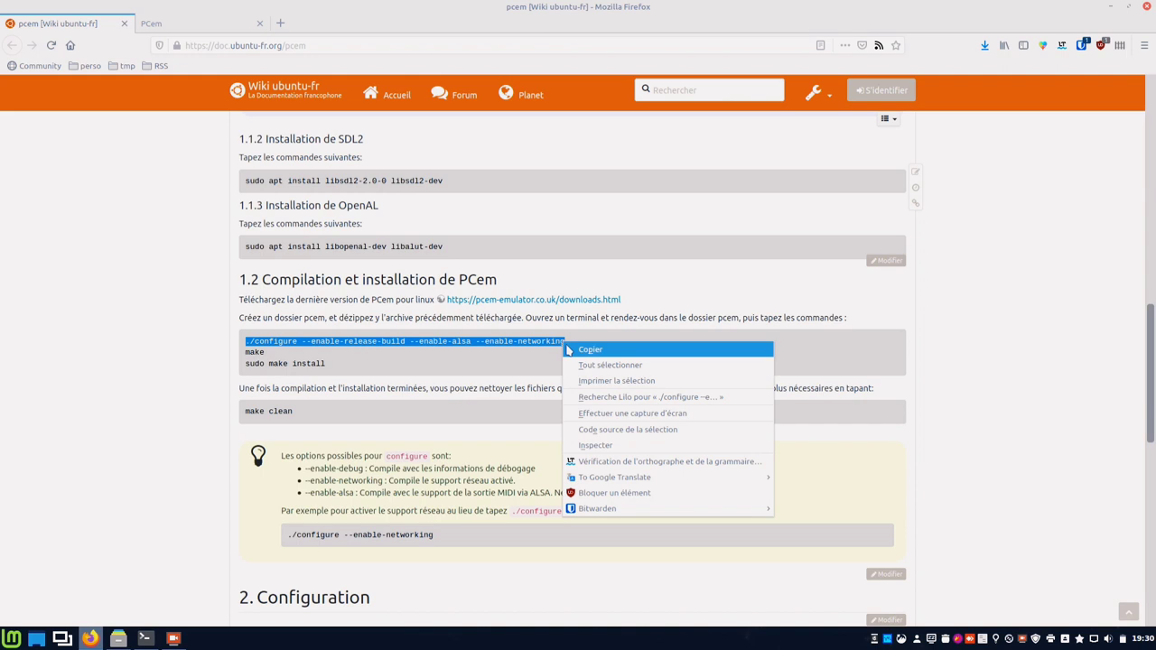
pyautogui.click(589, 350)
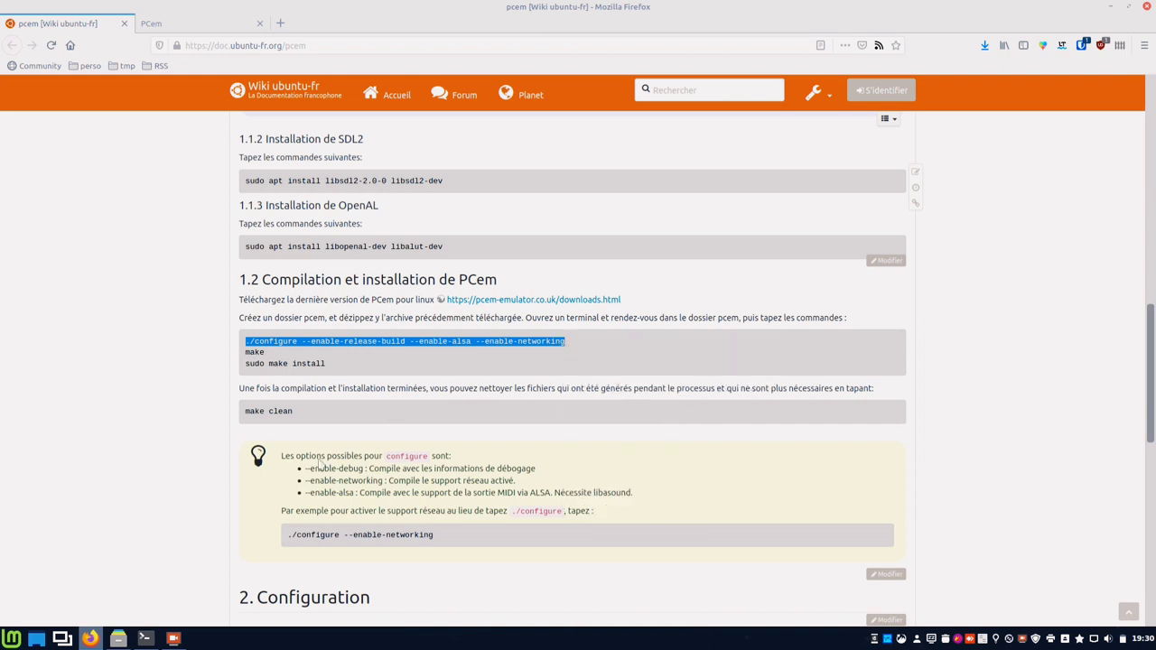
pyautogui.click(144, 638)
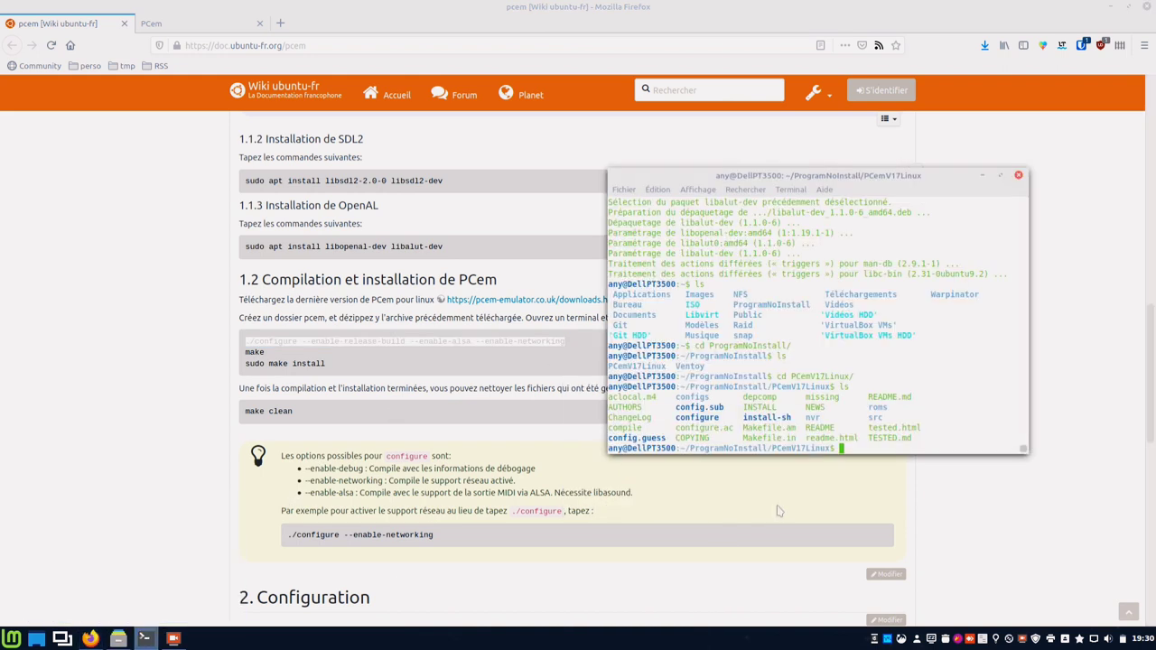
pyautogui.rightClick(882, 449)
pyautogui.click(910, 523)
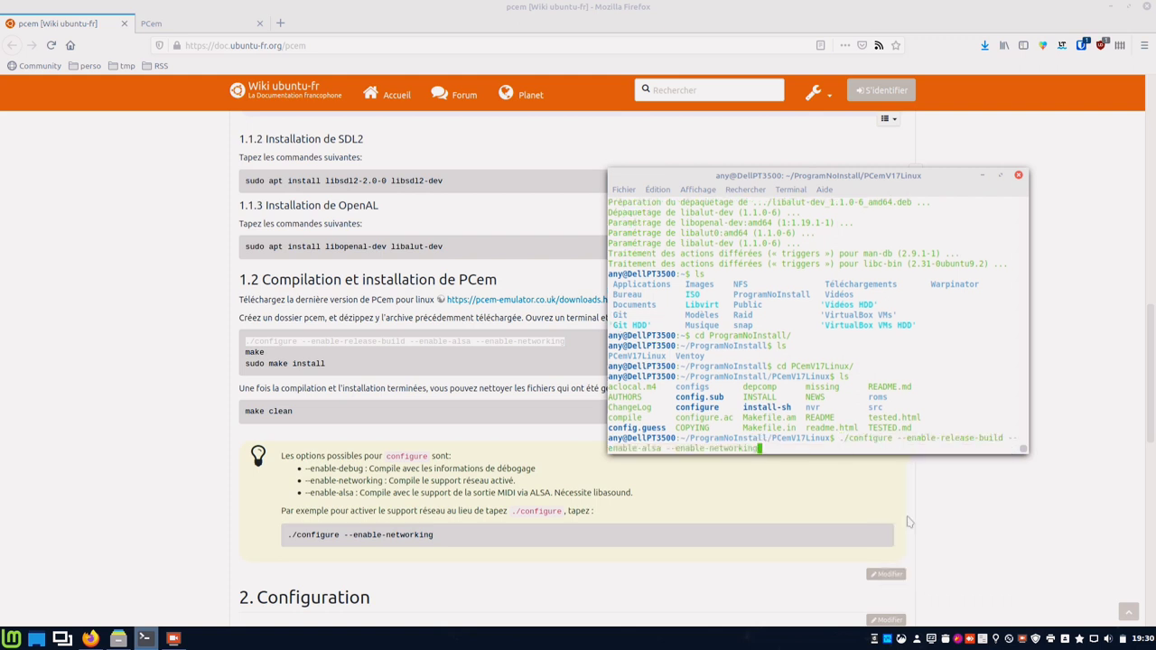
pyautogui.press('Return')
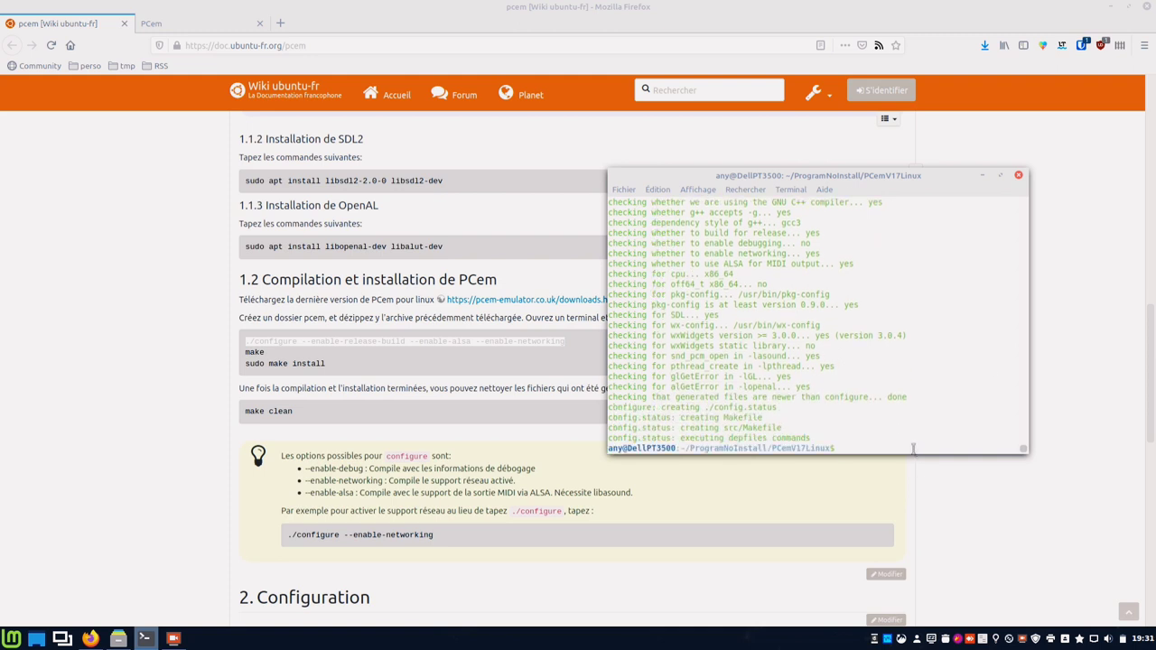
# Compile PCem with make, enlarging the terminal window to follow the output and restoring its size when it ends.
pyautogui.write('make')
pyautogui.press('Return')
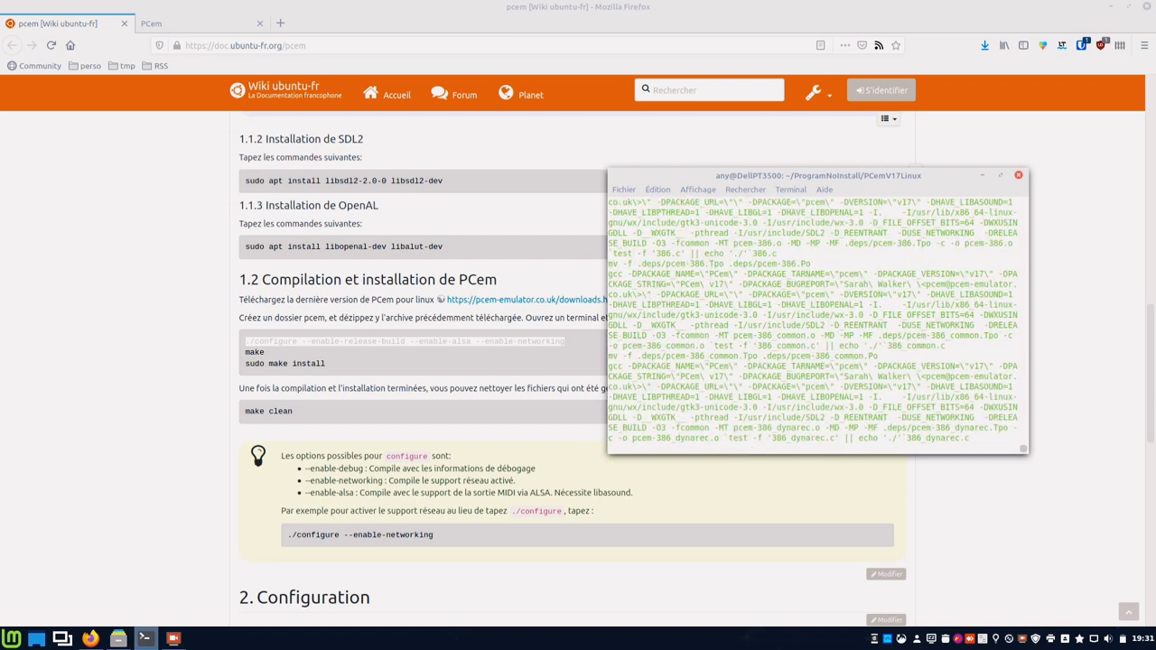
pyautogui.press('super+Up')
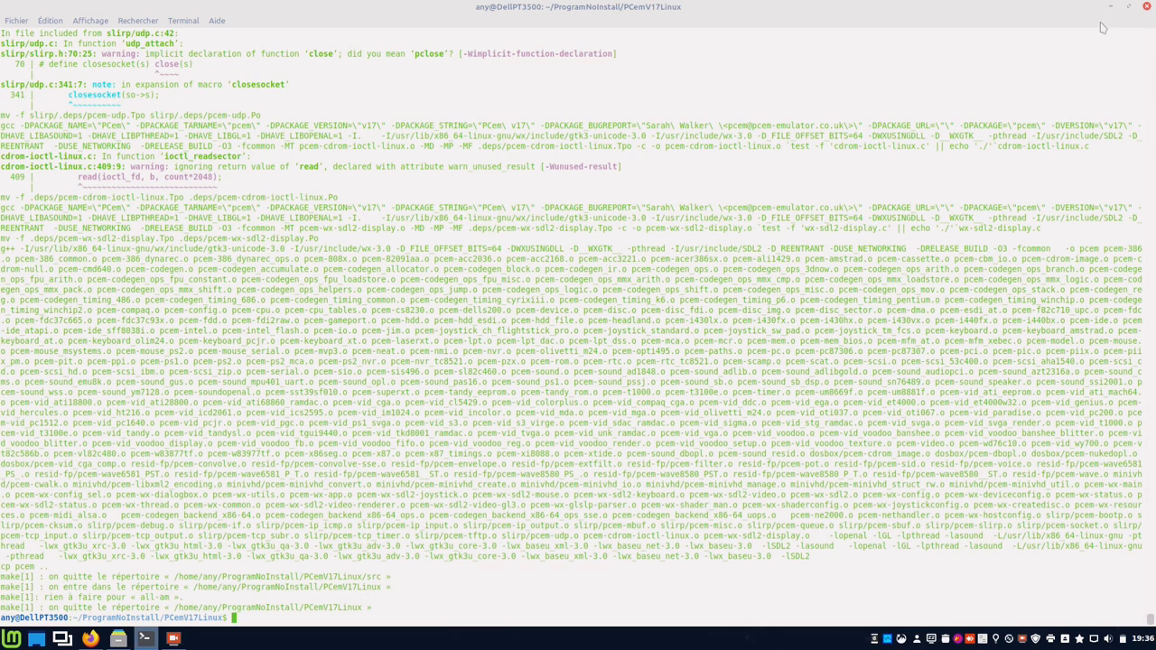
pyautogui.click(1131, 10)
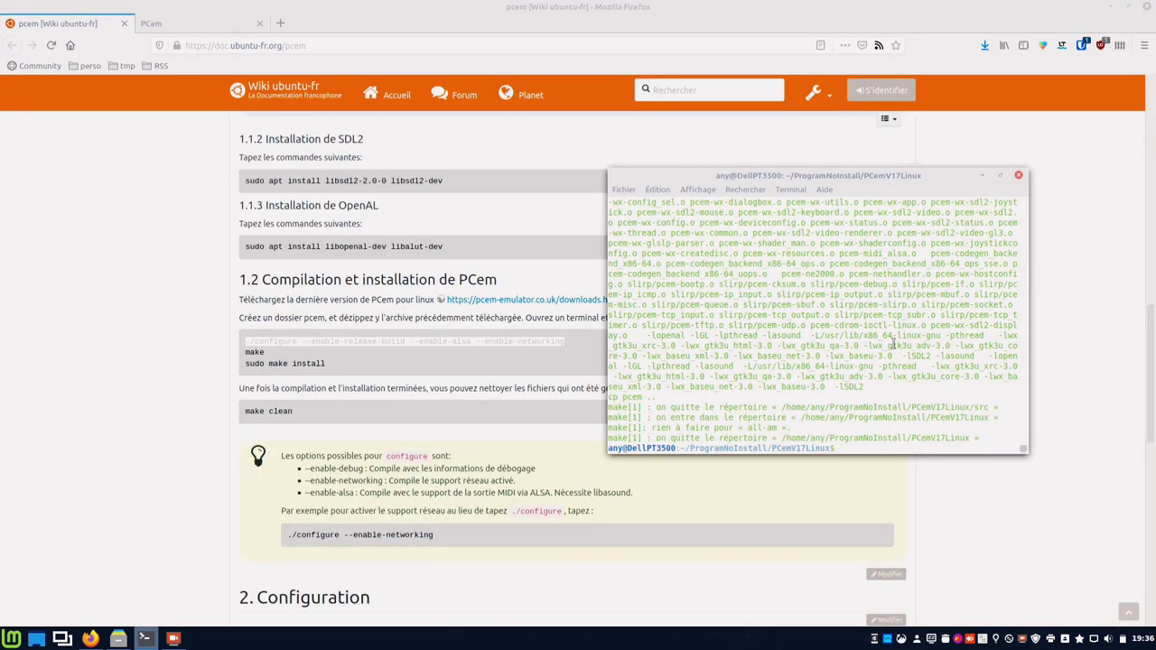
# List the PCemV17Linux directory again to look for the compiled pcem executable.
pyautogui.write('ls')
pyautogui.press('Return')
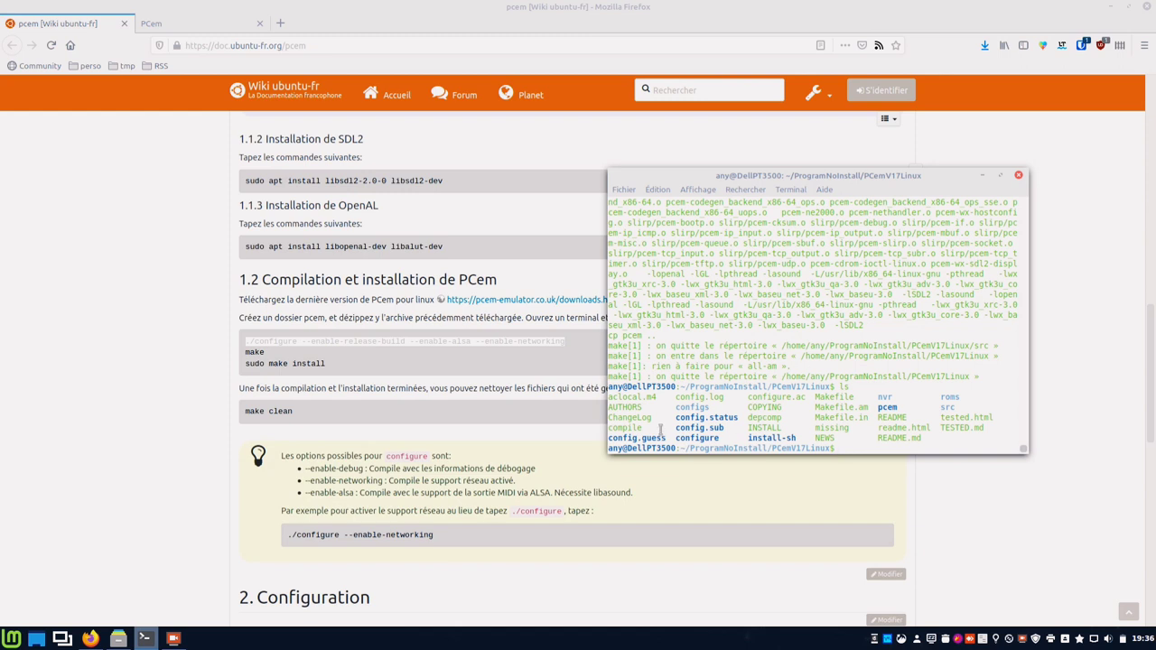
pyautogui.doubleClick(887, 409)
# Switch to the file manager, enter the PCemV17Linux folder and open its README.md file.
pyautogui.moveTo(118, 638)
pyautogui.click(127, 594)
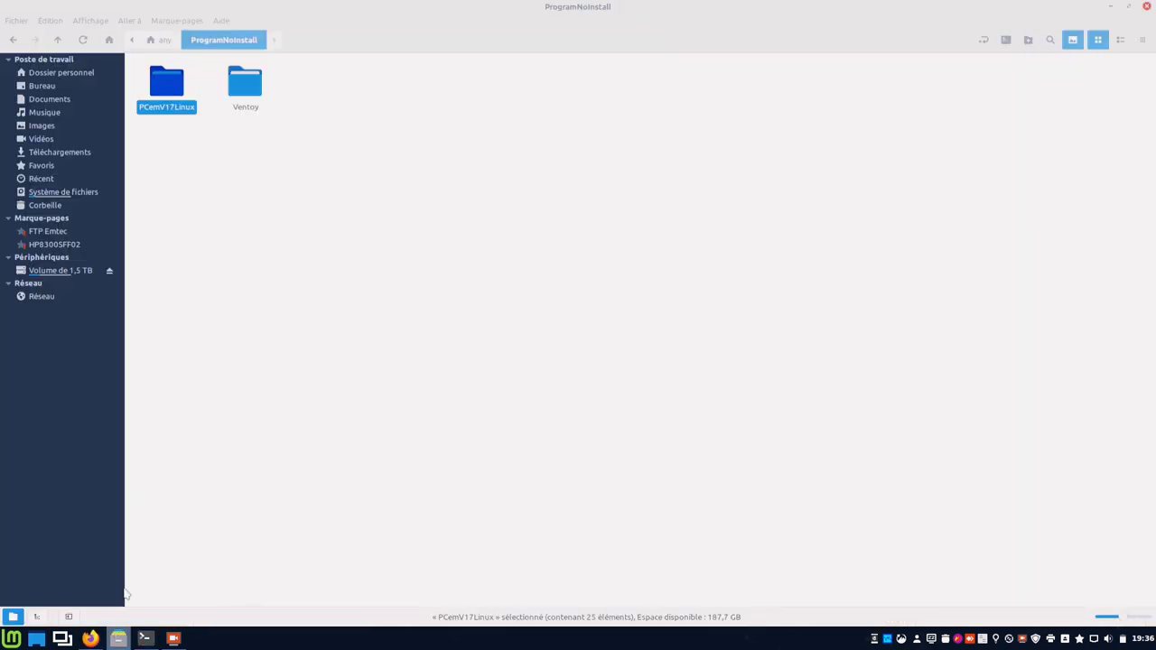
pyautogui.doubleClick(168, 88)
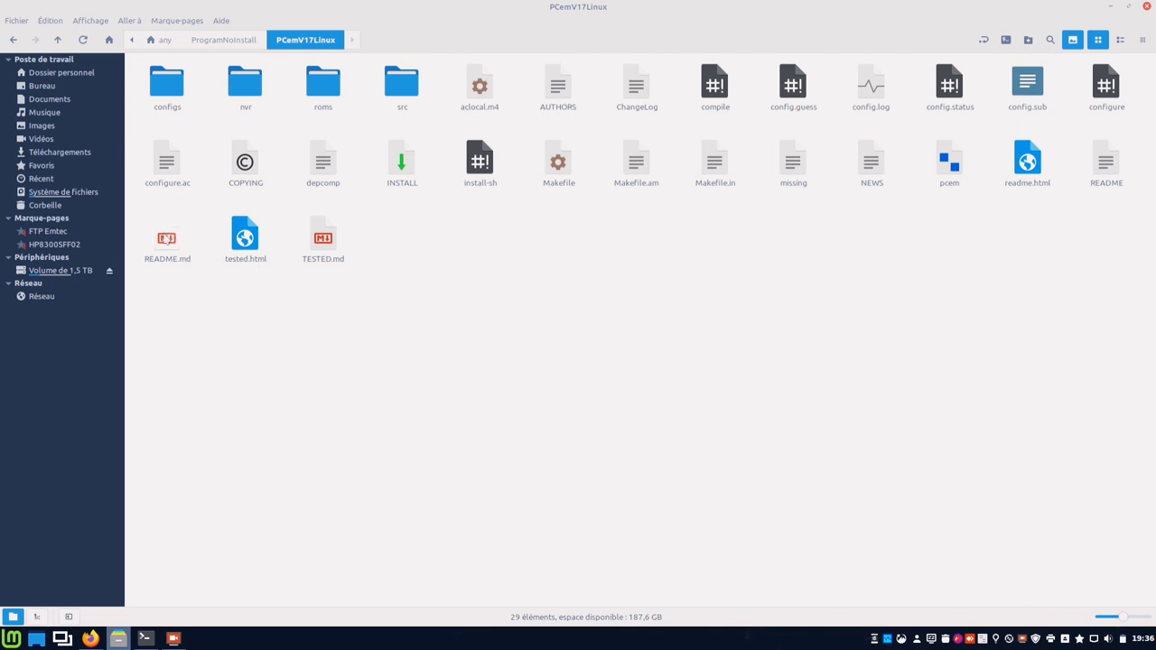
pyautogui.doubleClick(166, 236)
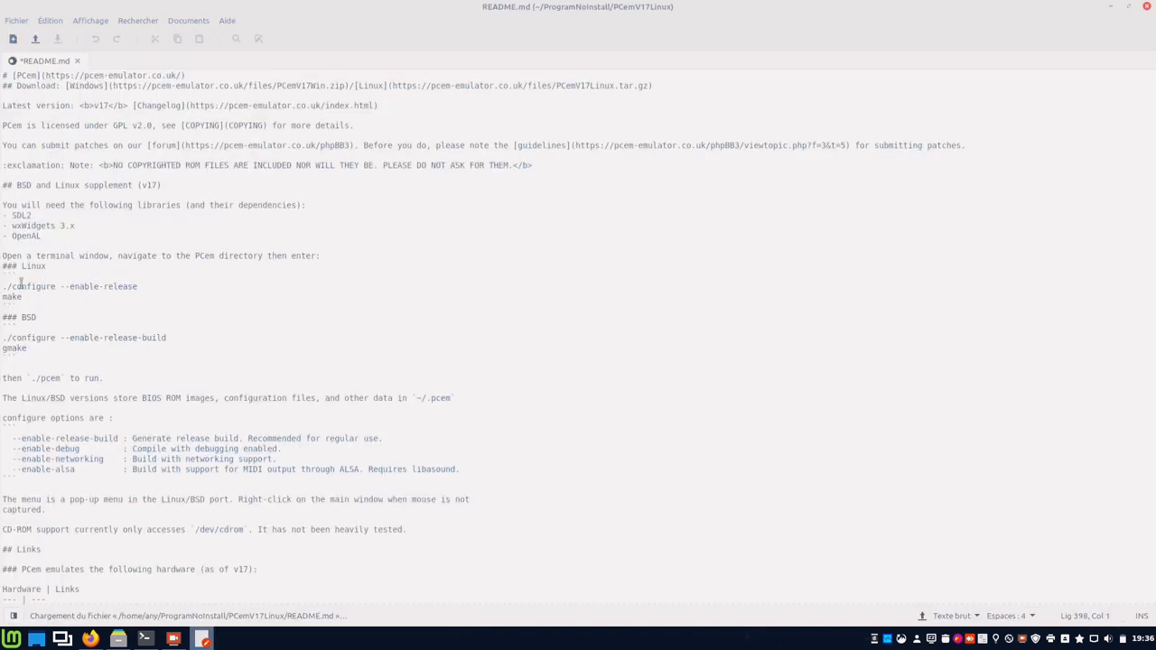
# Examine the Linux build commands ./configure --enable-release and make in README.md.
pyautogui.moveTo(3, 289); pyautogui.dragTo(154, 287)
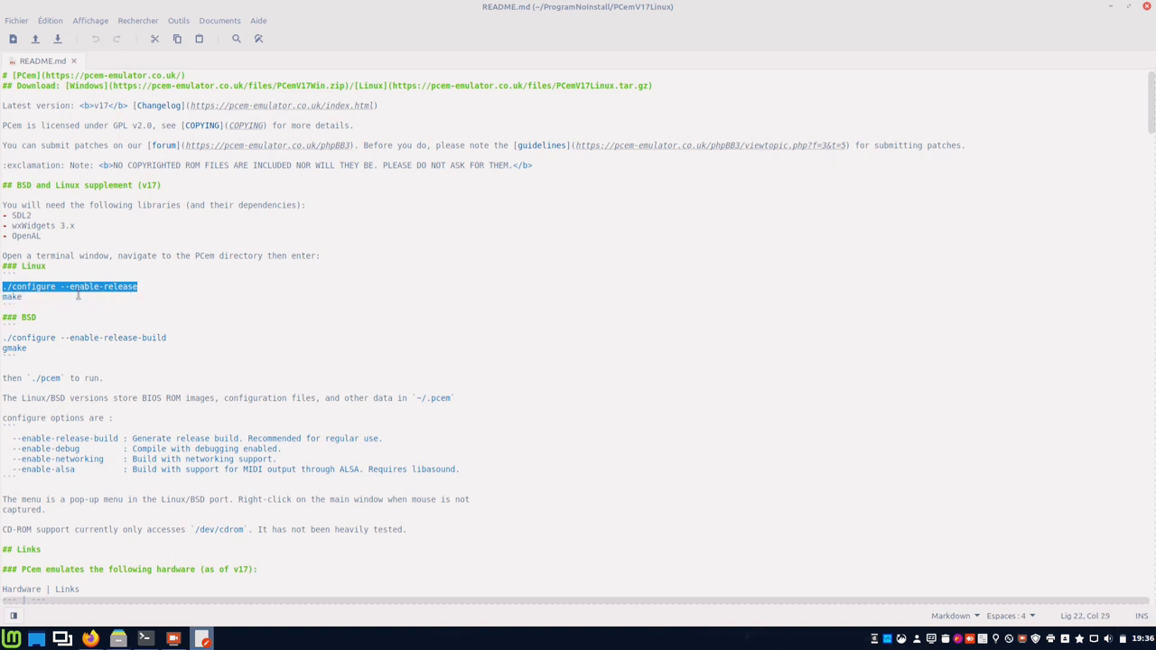
pyautogui.doubleClick(11, 299)
pyautogui.doubleClick(32, 289)
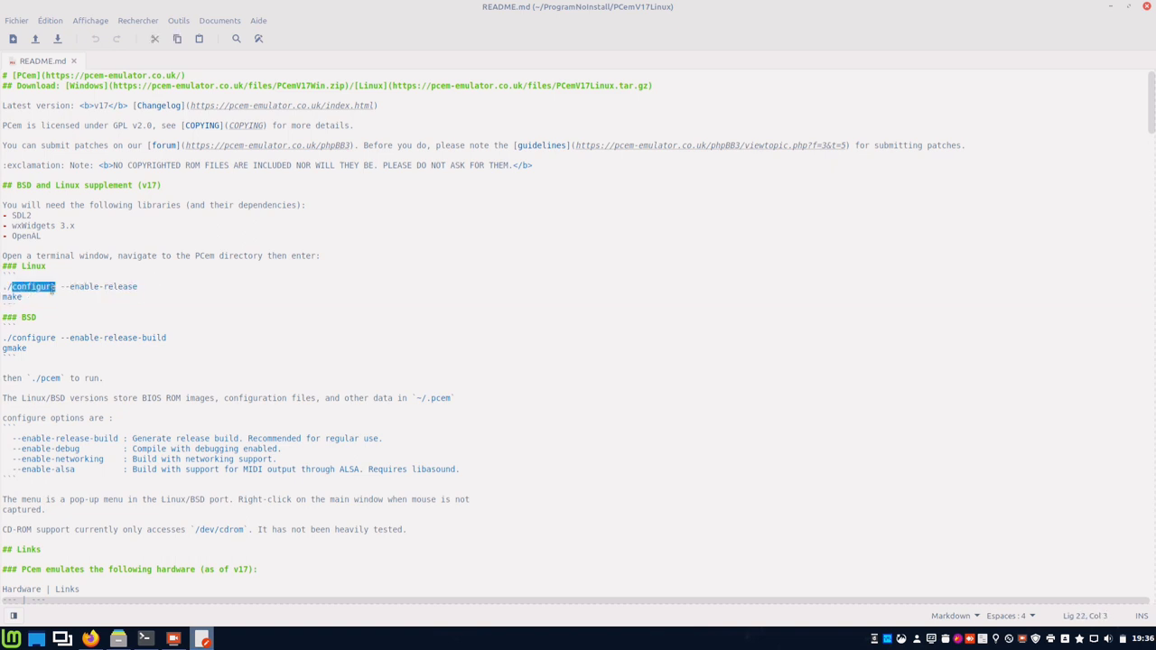
# Compare the configure command on the ubuntu-fr wiki page in Firefox with the Linux one in README.md.
pyautogui.click(90, 639)
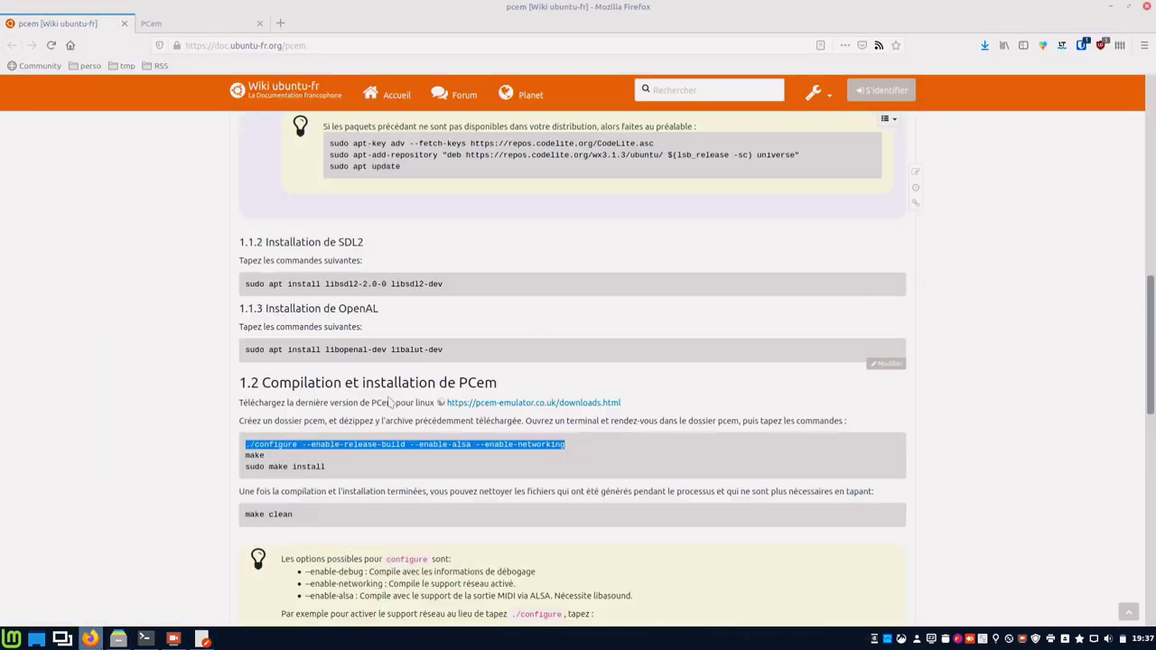
pyautogui.scroll(1, 390, 400)
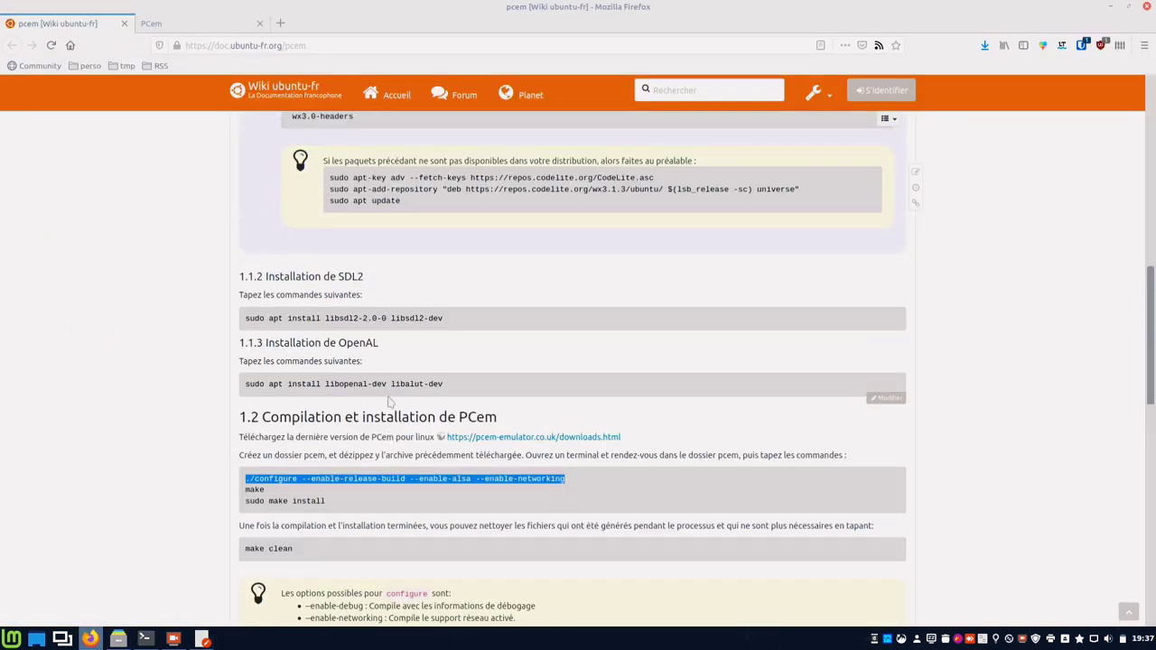
pyautogui.scroll(-1, 390, 400)
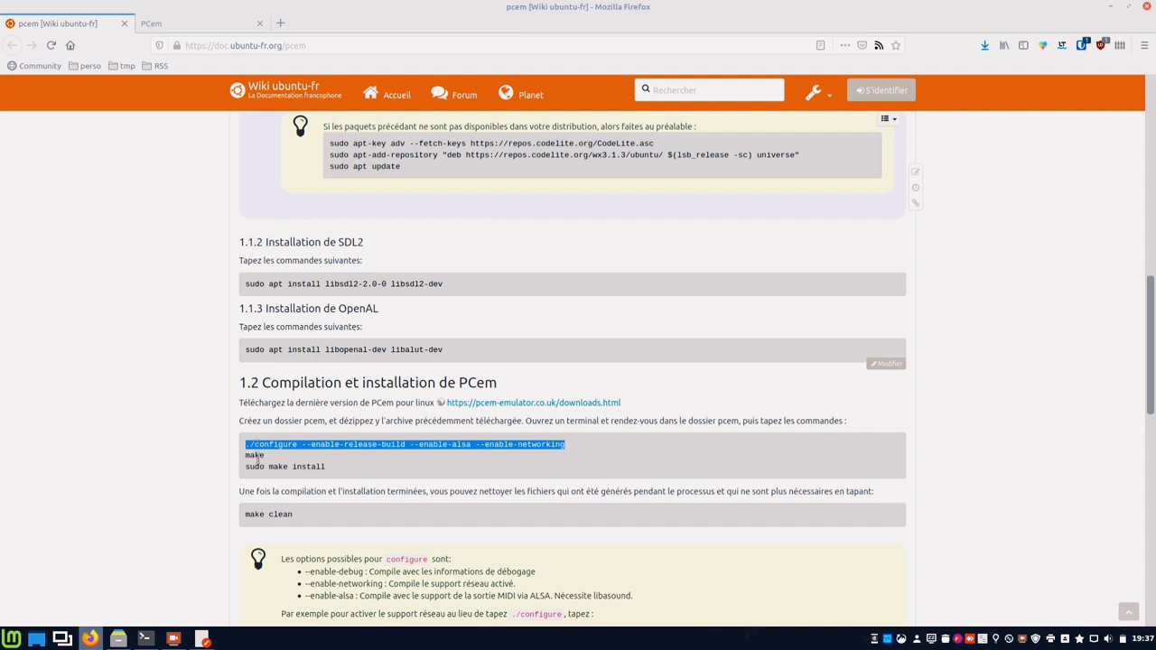
pyautogui.click(203, 639)
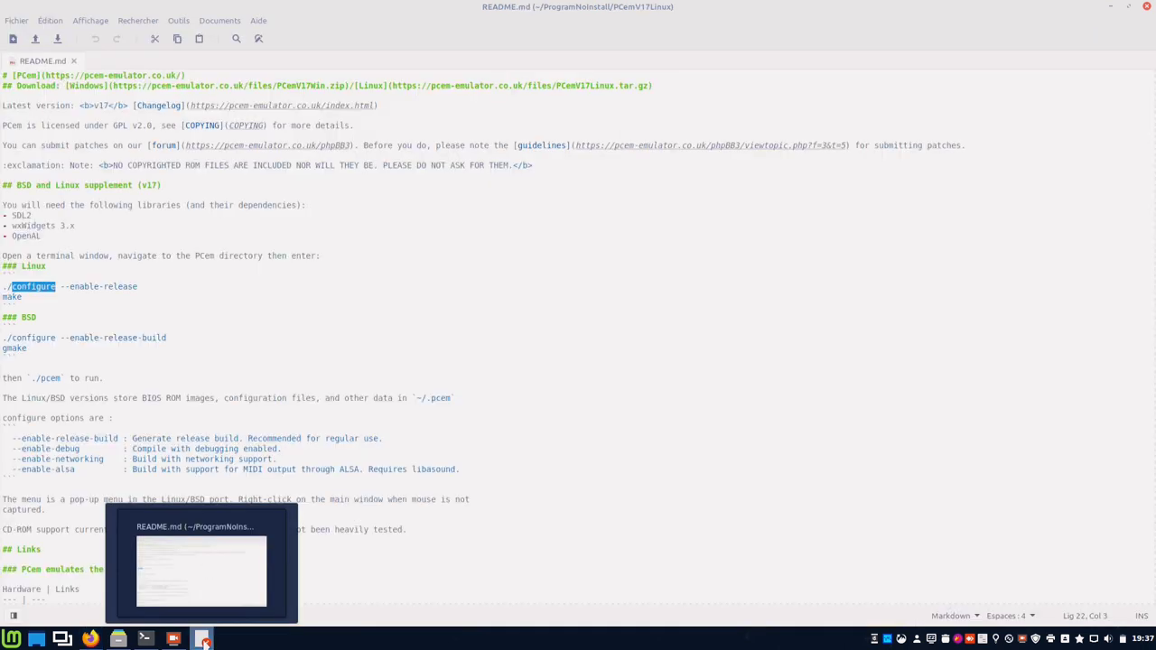
pyautogui.click(145, 287)
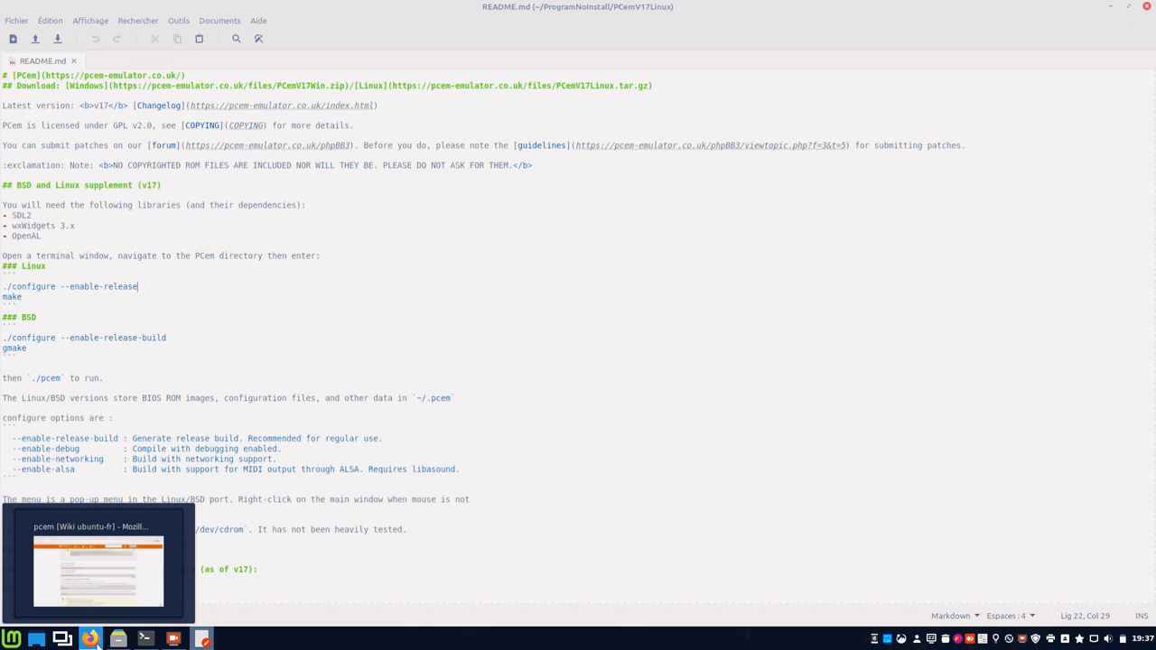
pyautogui.click(90, 640)
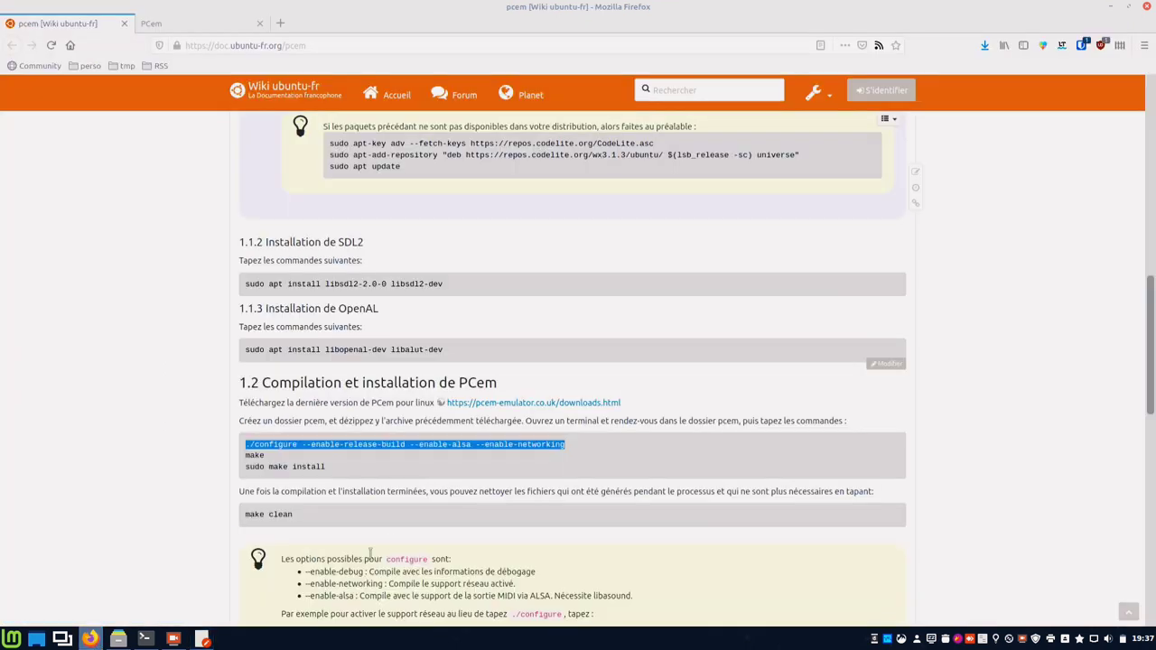
# Review the wiki's configure options, highlighting enable-networking in the compilation command.
pyautogui.click(405, 444)
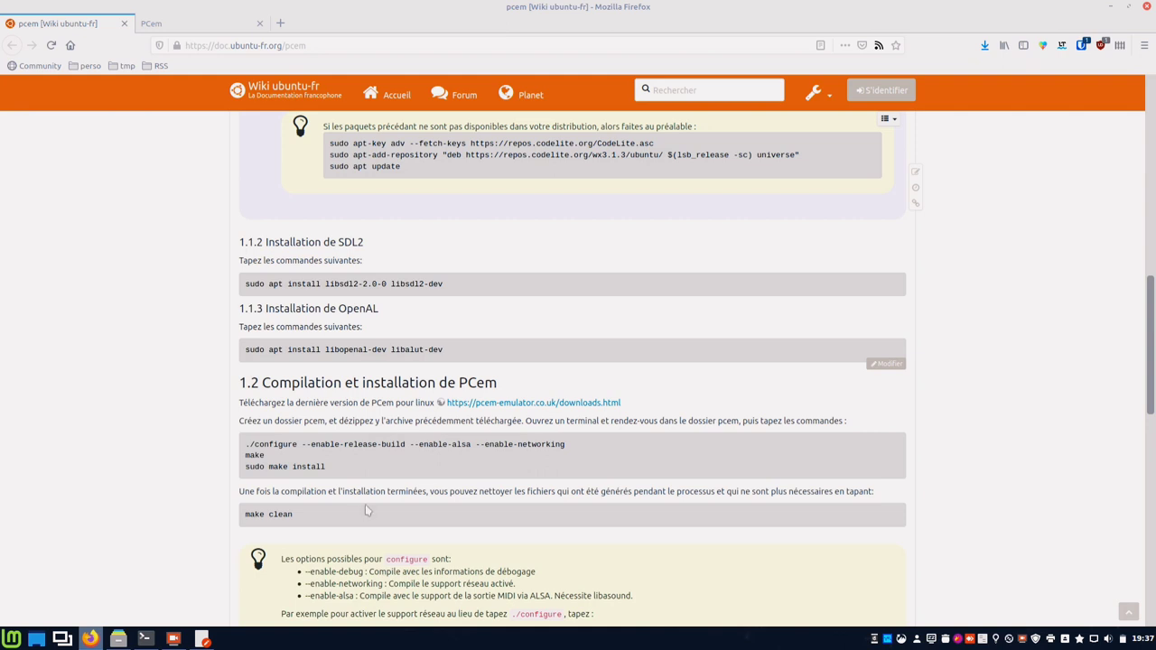
pyautogui.scroll(-2, 404, 474)
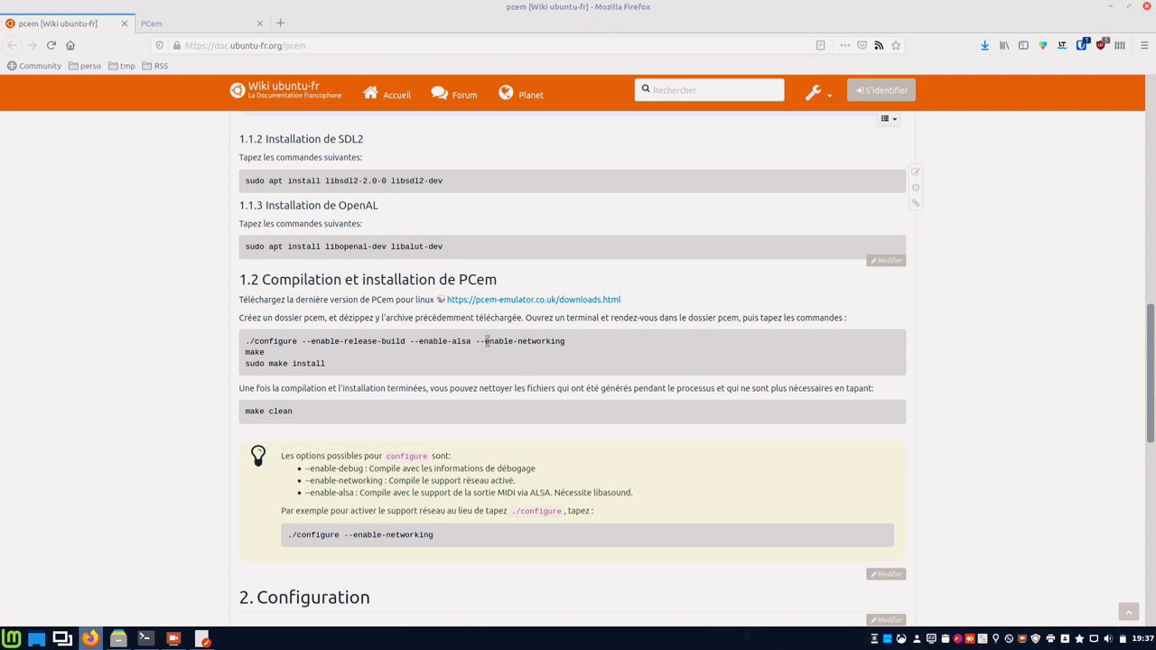
pyautogui.moveTo(486, 340); pyautogui.dragTo(581, 348)
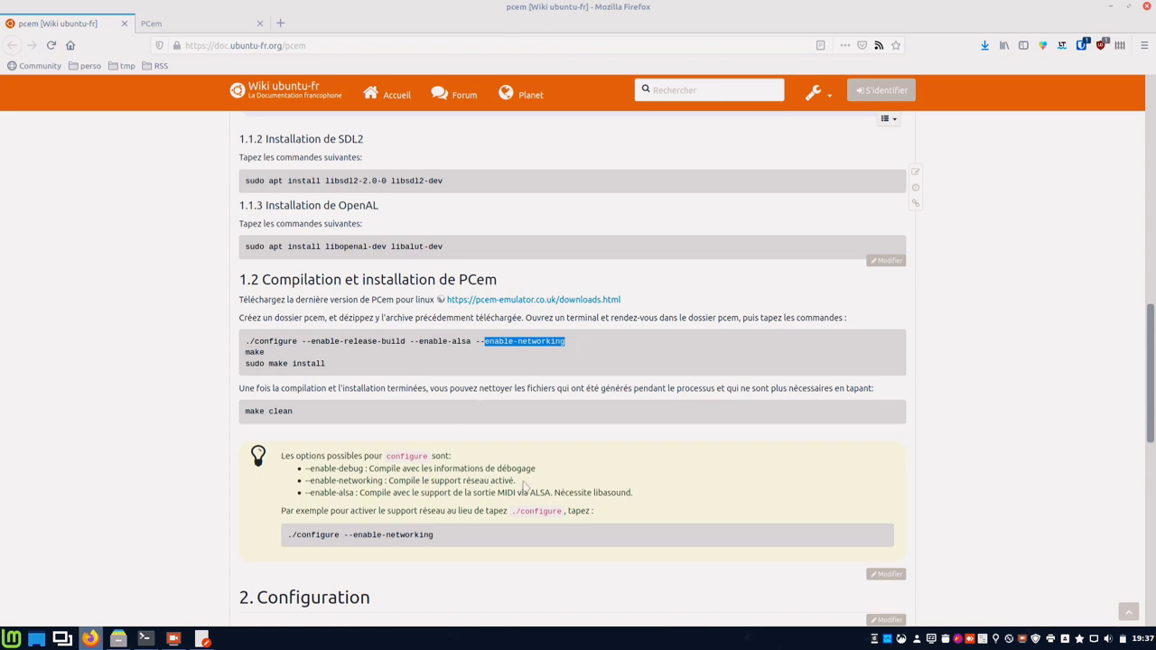
pyautogui.scroll(-1, 524, 484)
pyautogui.scroll(3, 523, 484)
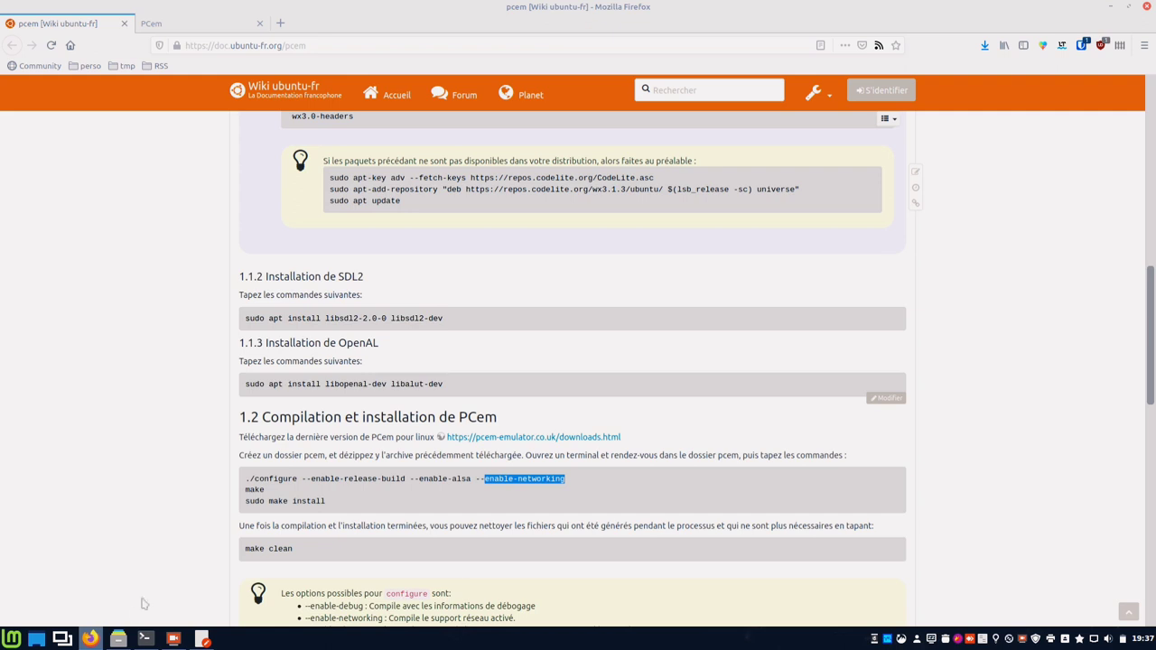
# Switch to the file manager, go to the home folder and show its hidden files.
pyautogui.click(119, 638)
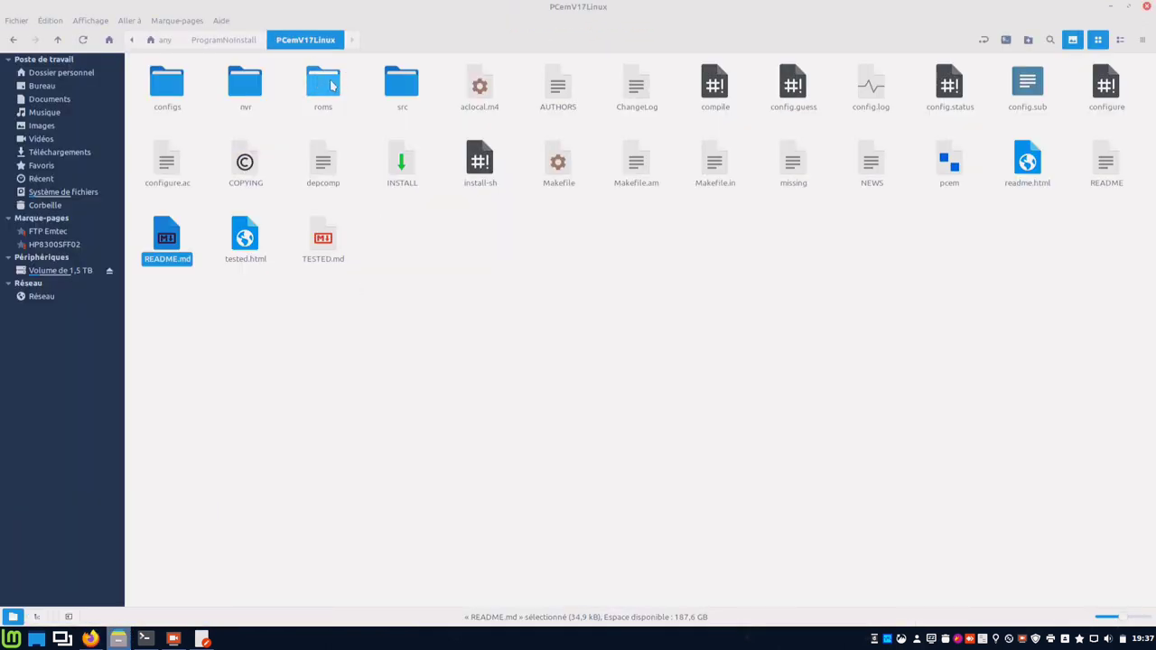
pyautogui.click(86, 73)
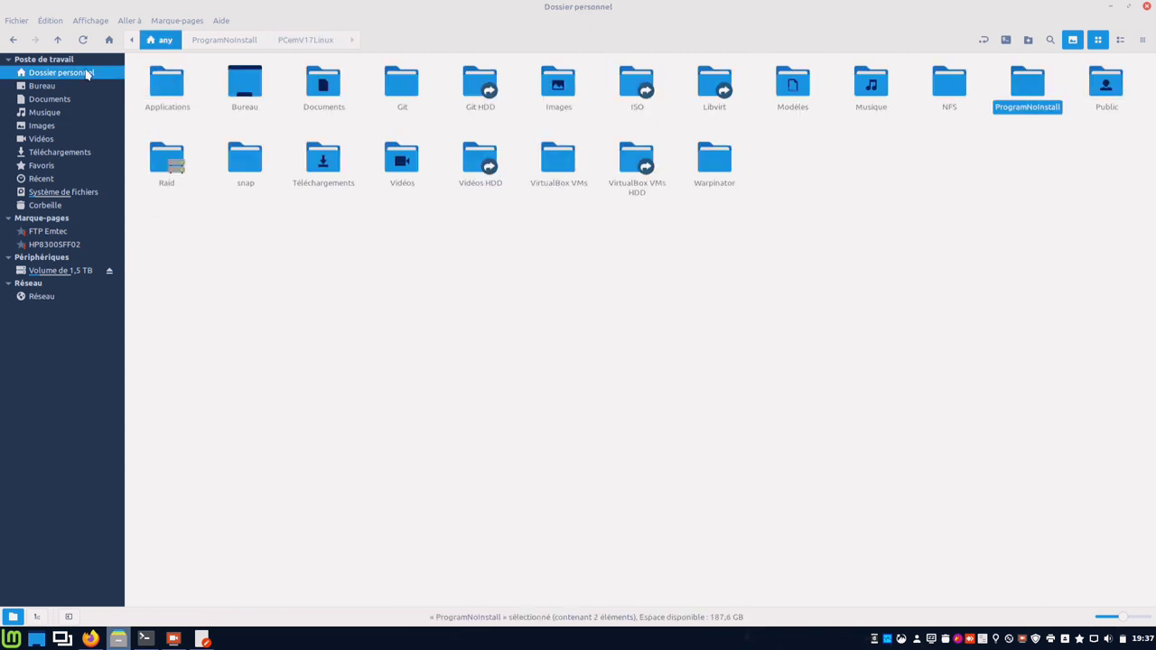
pyautogui.click(90, 20)
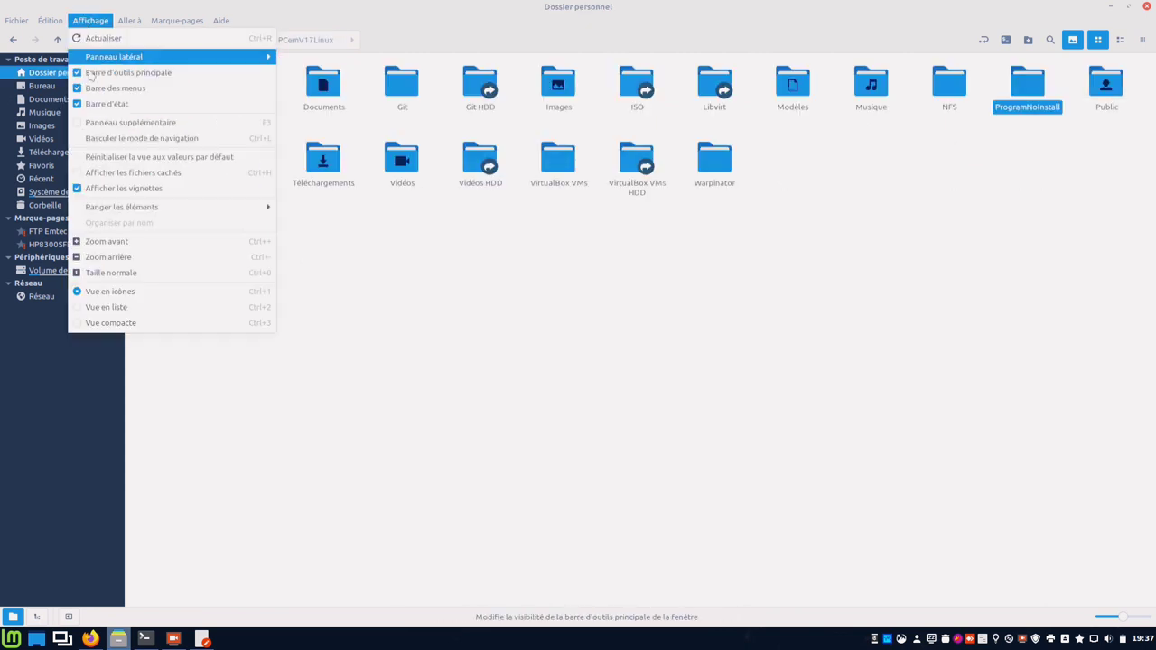
pyautogui.click(104, 172)
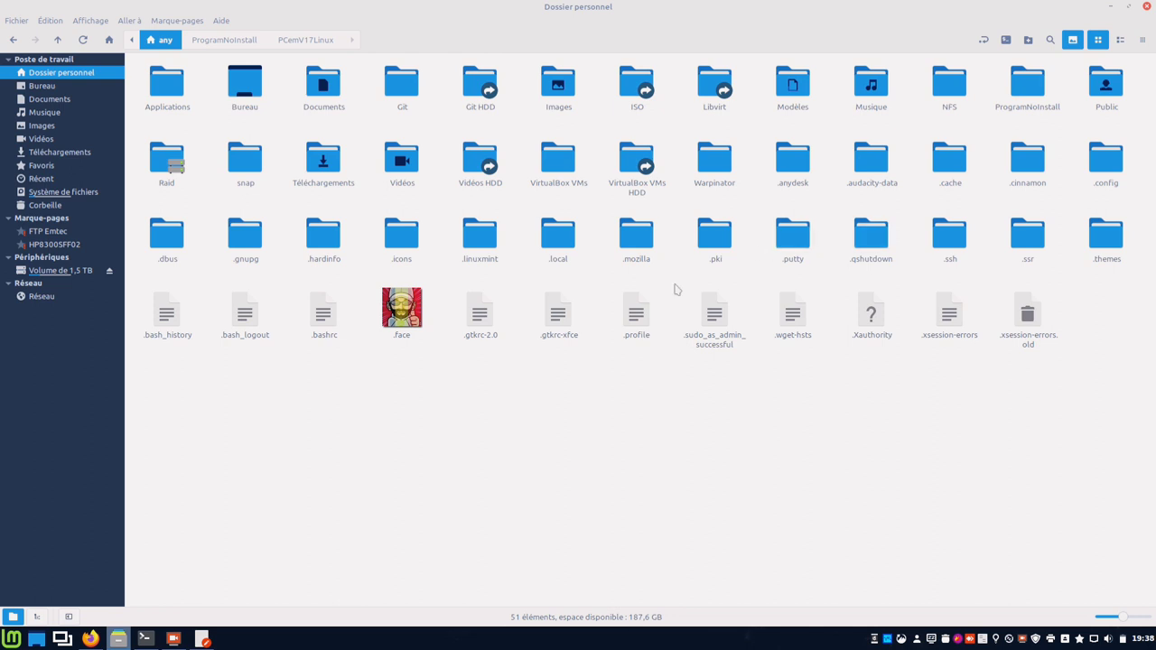
# Switch to the terminal, launch ./pcem and move its error dialog clear of the terminal window.
pyautogui.click(144, 638)
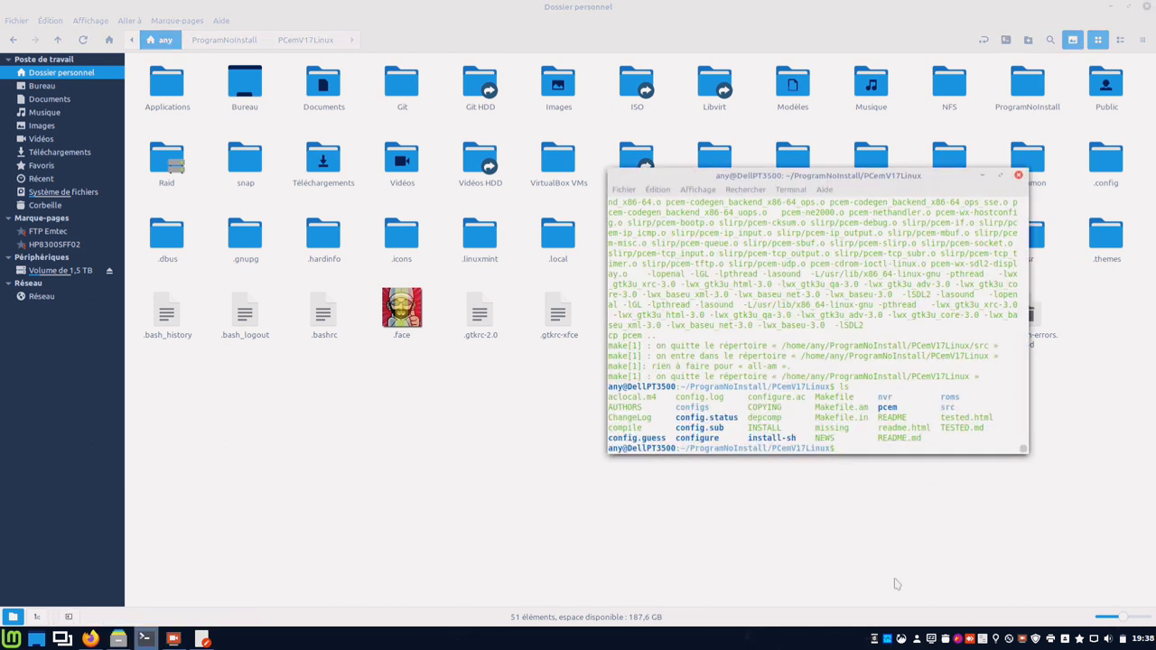
pyautogui.write('./pcem')
pyautogui.press('Return')
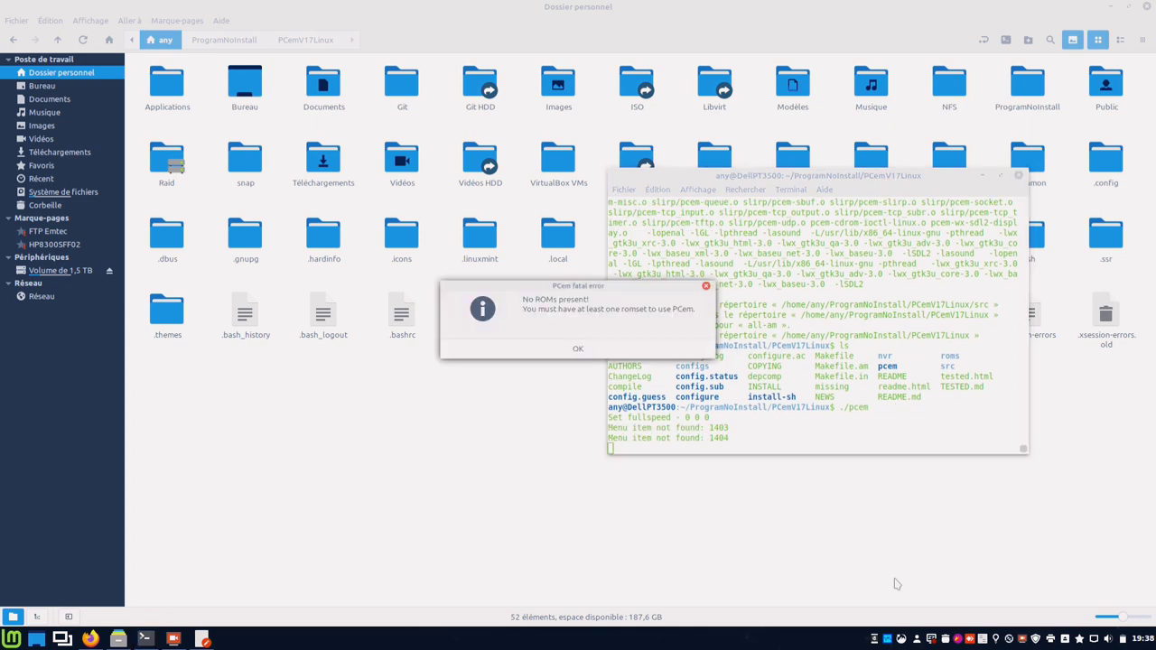
pyautogui.click(578, 349)
pyautogui.moveTo(570, 288); pyautogui.dragTo(519, 373)
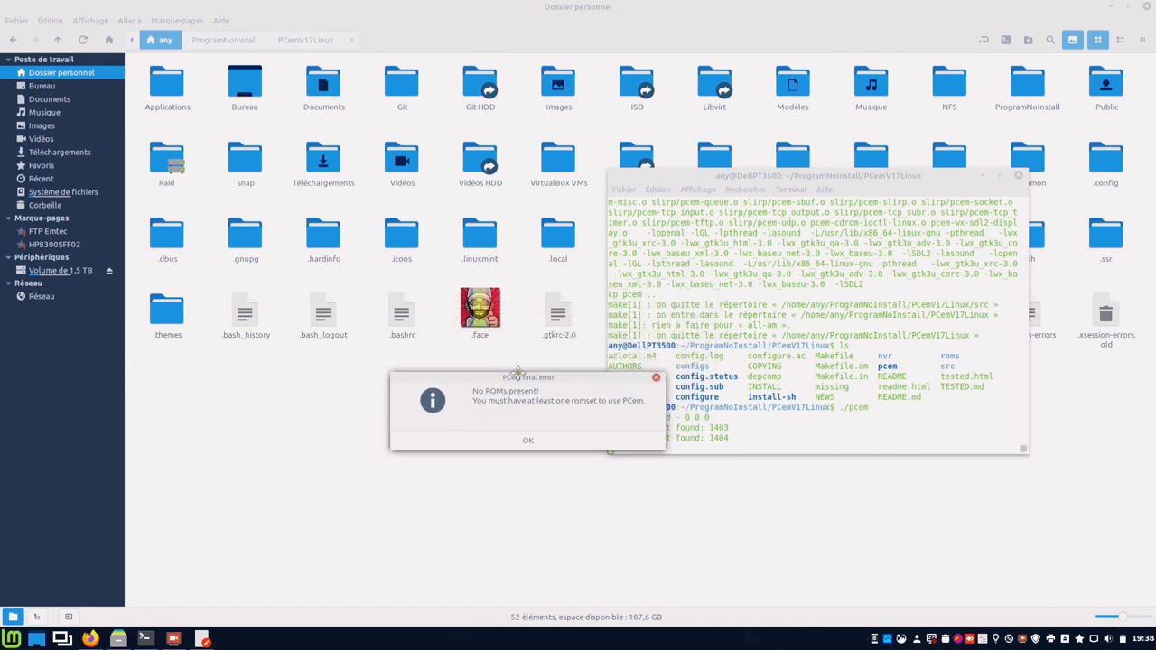
pyautogui.moveTo(517, 371); pyautogui.dragTo(435, 431)
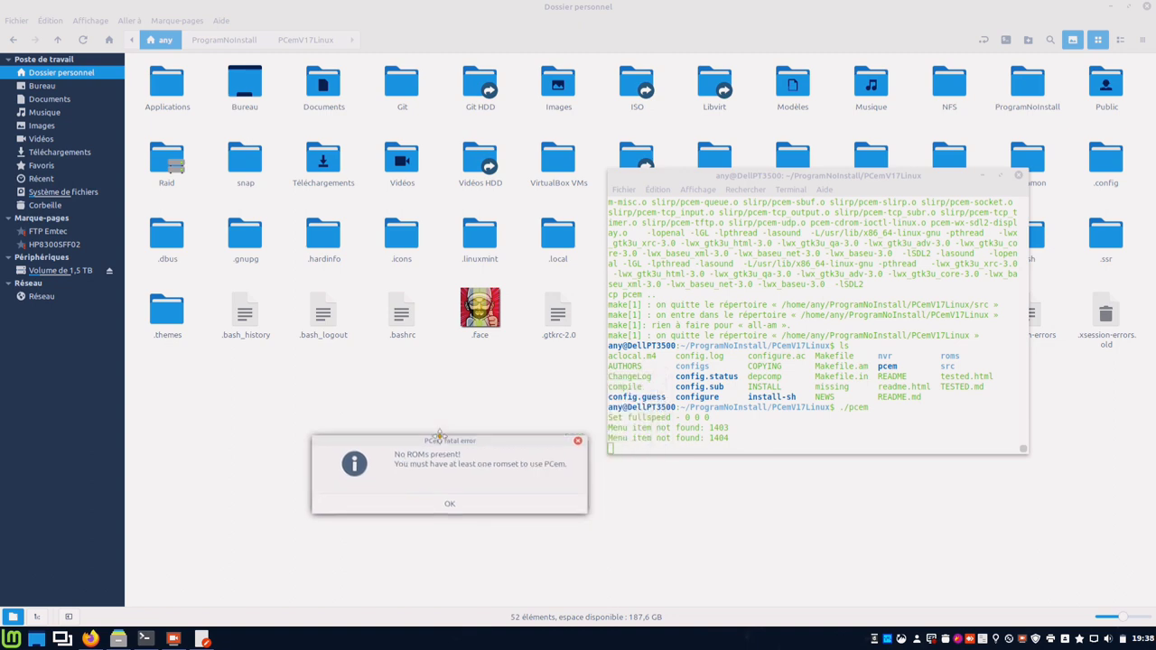
# Dismiss the PCem error dialog, move the terminal out of the way, and open the hidden .pcem folder in the home folder.
pyautogui.click(429, 508)
pyautogui.moveTo(734, 189); pyautogui.dragTo(688, 407)
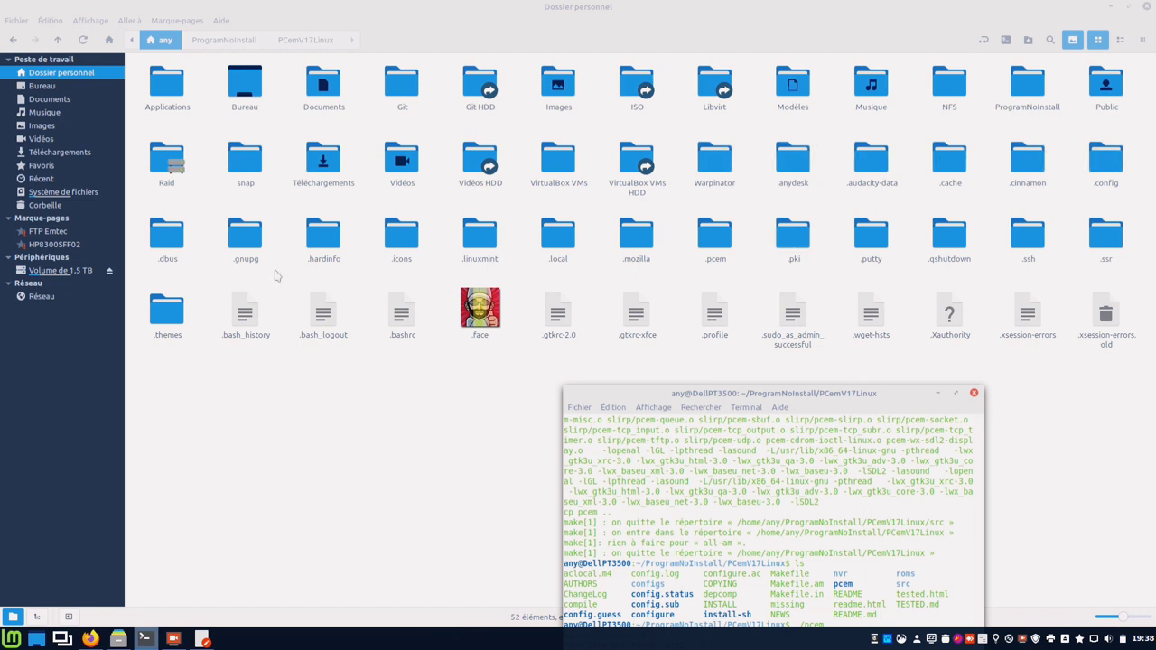
pyautogui.doubleClick(714, 239)
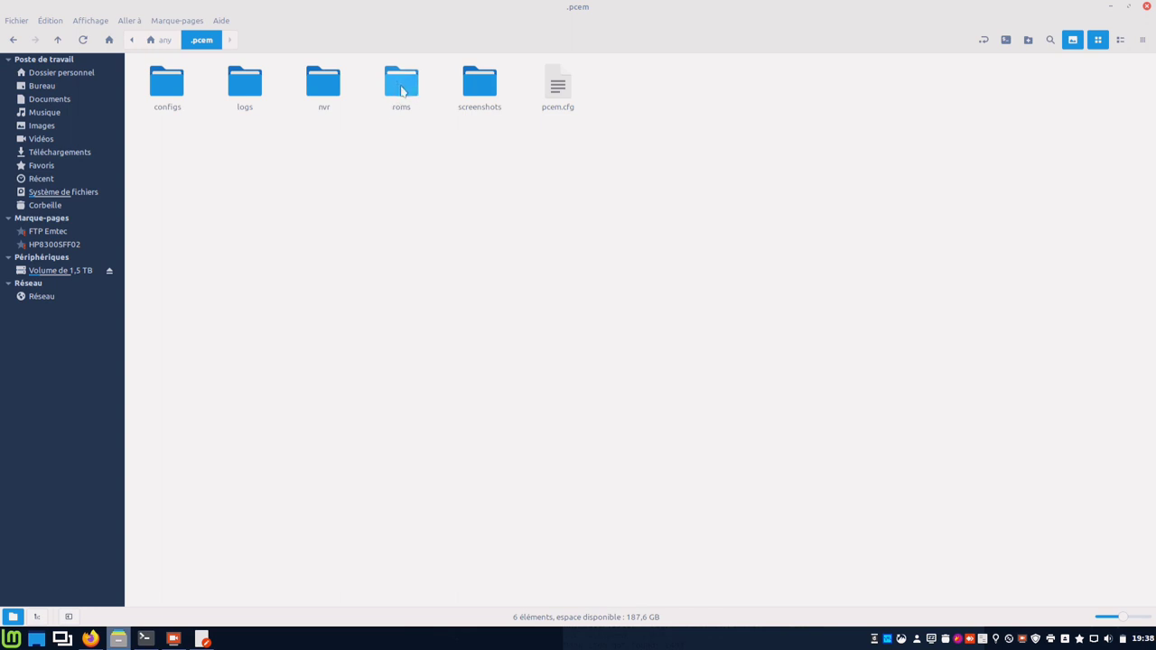
# Look through the PCemV17Linux folder inside ProgramNoInstall and return to the home folder.
pyautogui.click(12, 40)
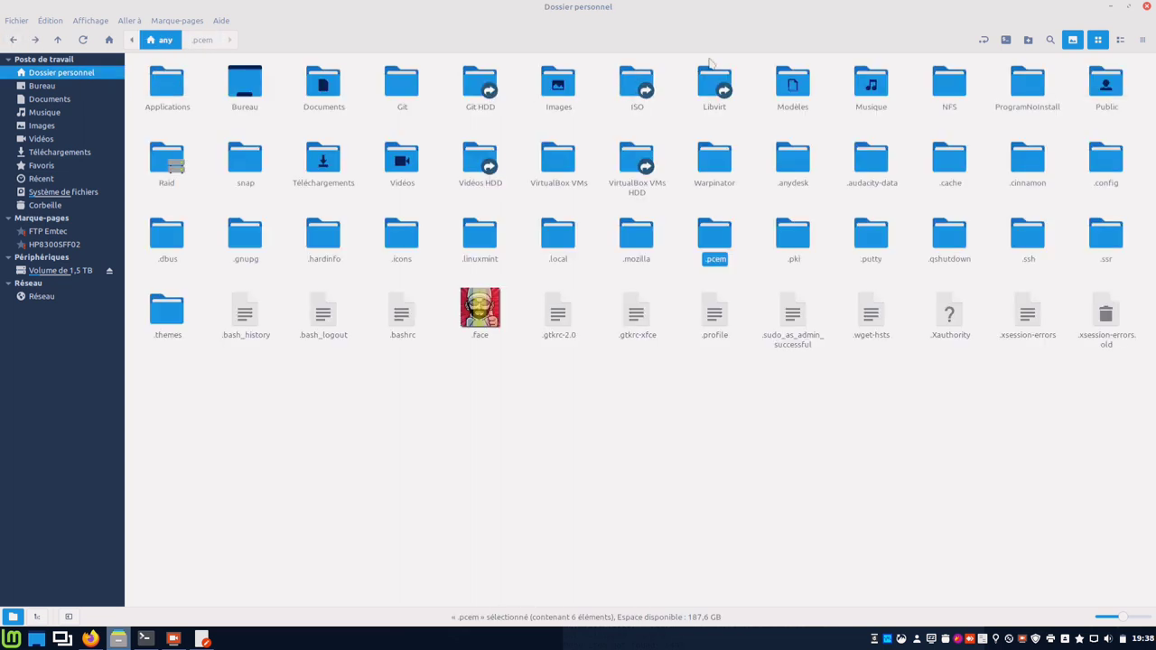
pyautogui.doubleClick(1037, 93)
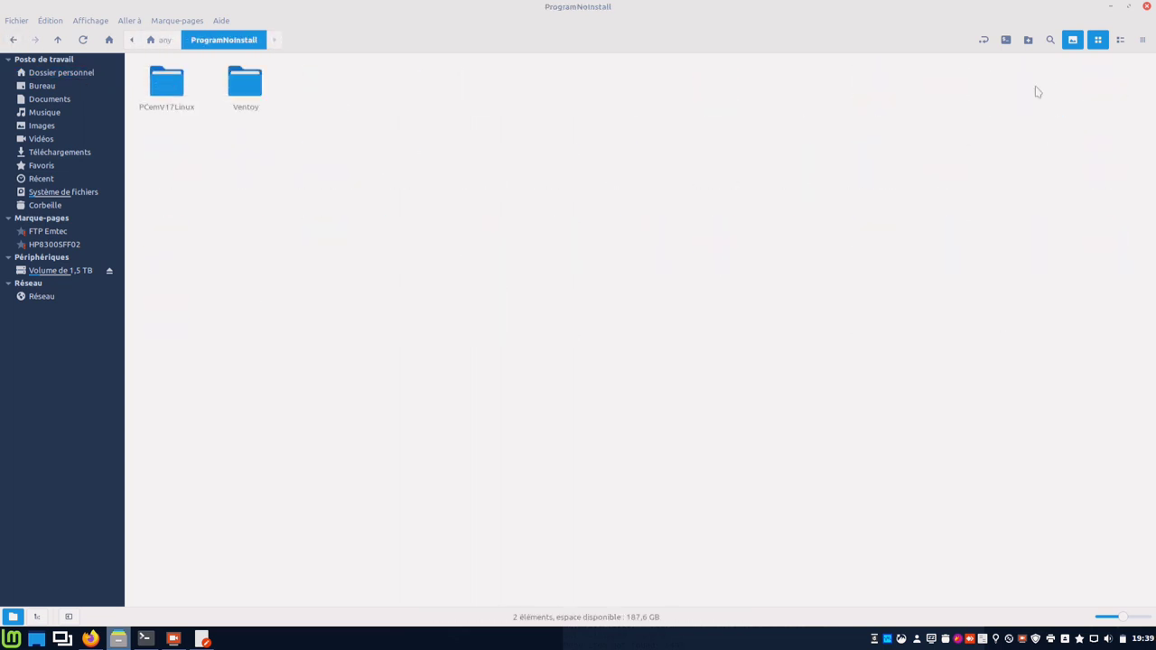
pyautogui.doubleClick(148, 105)
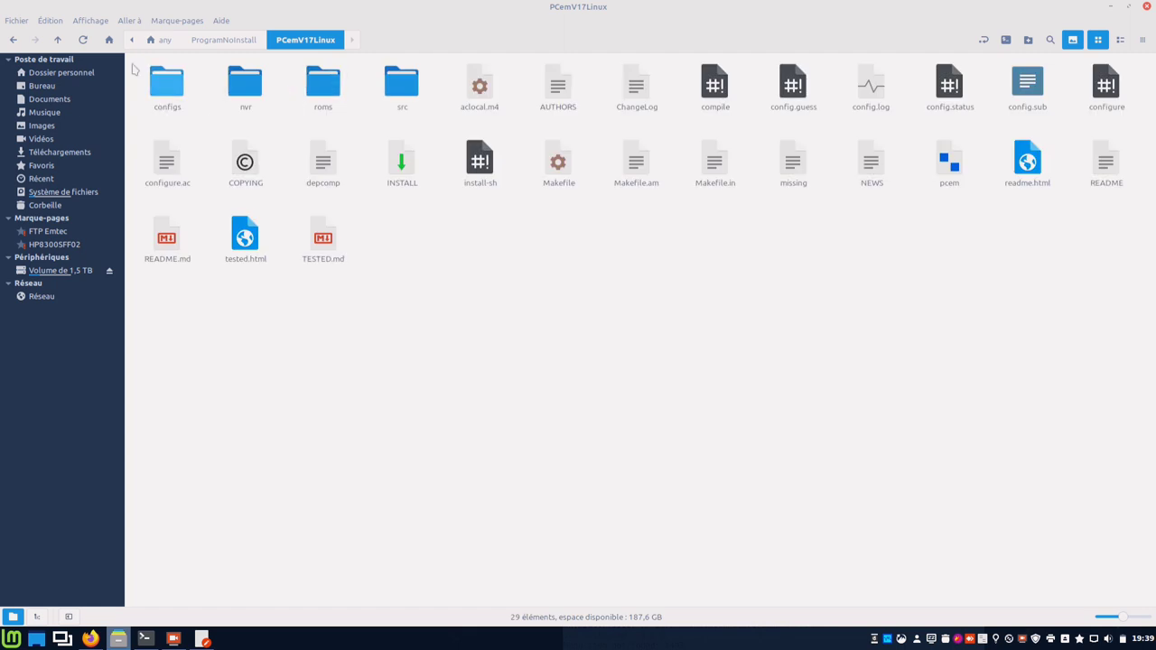
pyautogui.click(47, 74)
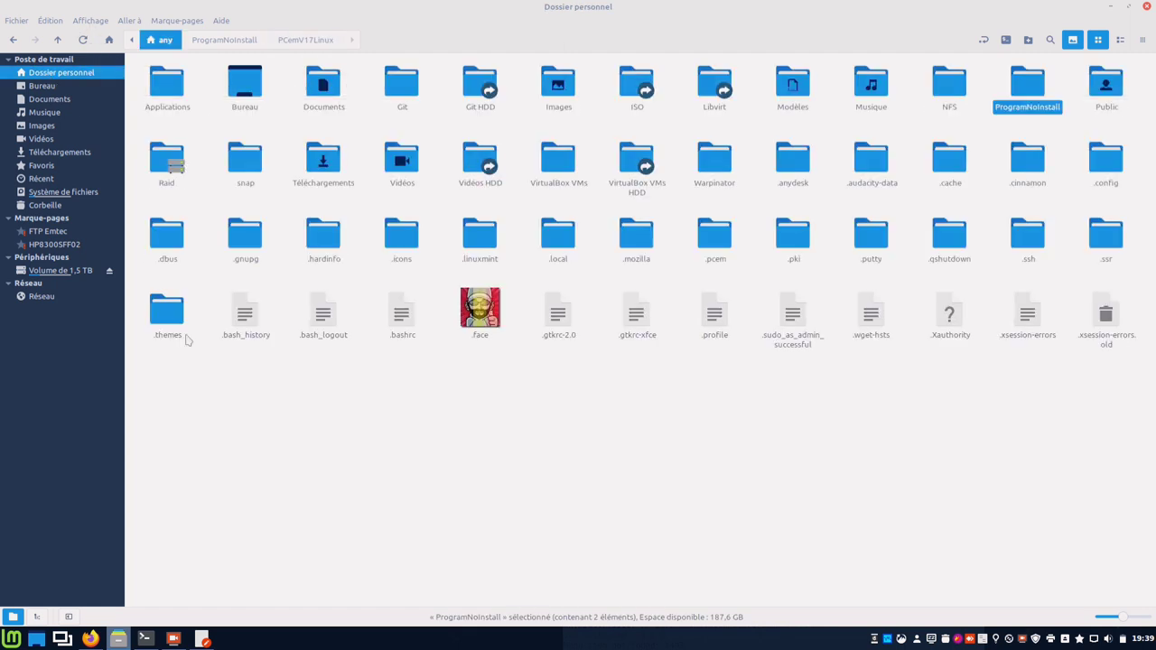
# Switch to Firefox and open the PCem-ROMs releases link from the wiki's ROM installation section in a new tab.
pyautogui.click(90, 639)
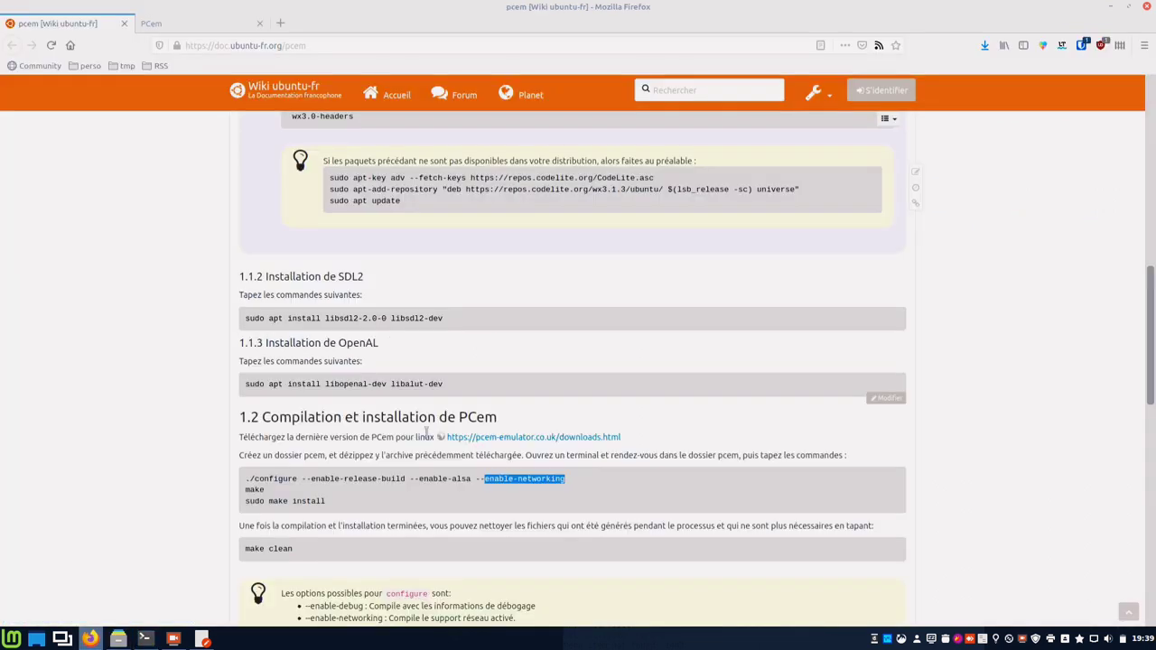
pyautogui.scroll(-3, 429, 432)
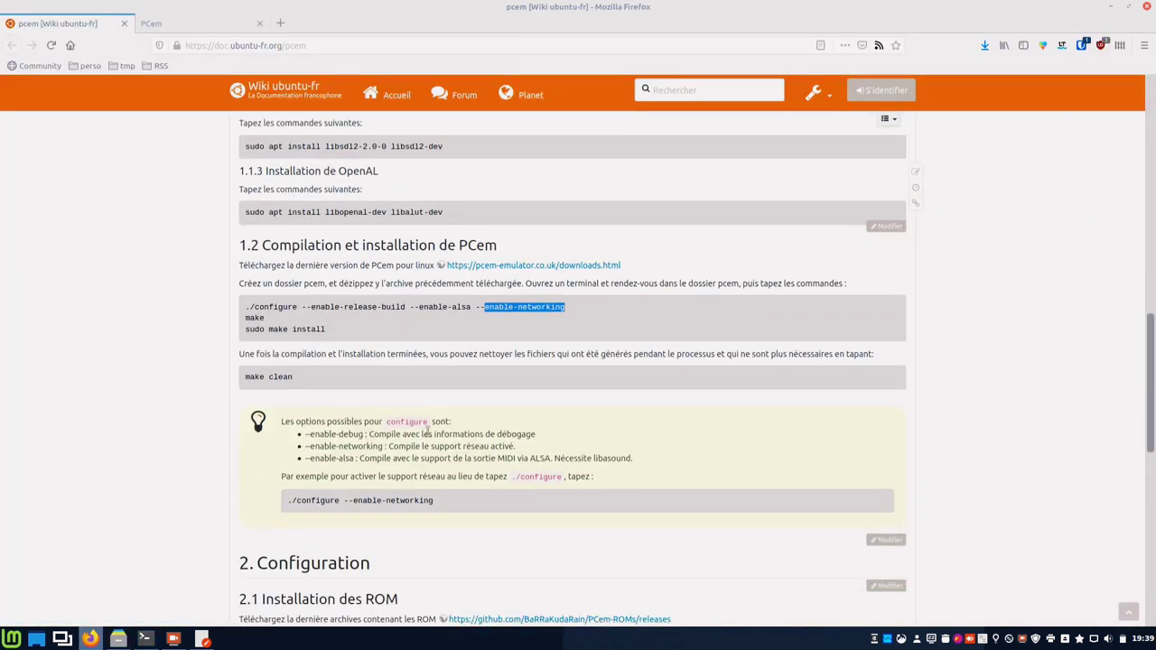
pyautogui.scroll(-3, 428, 432)
pyautogui.rightClick(503, 449)
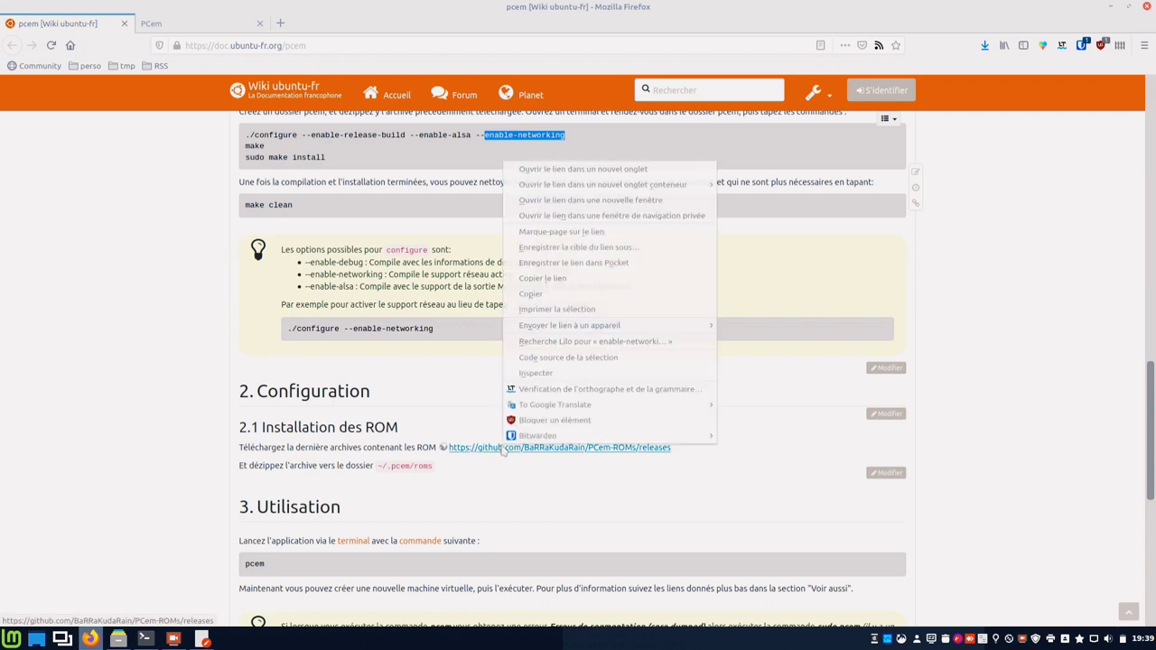
pyautogui.click(575, 167)
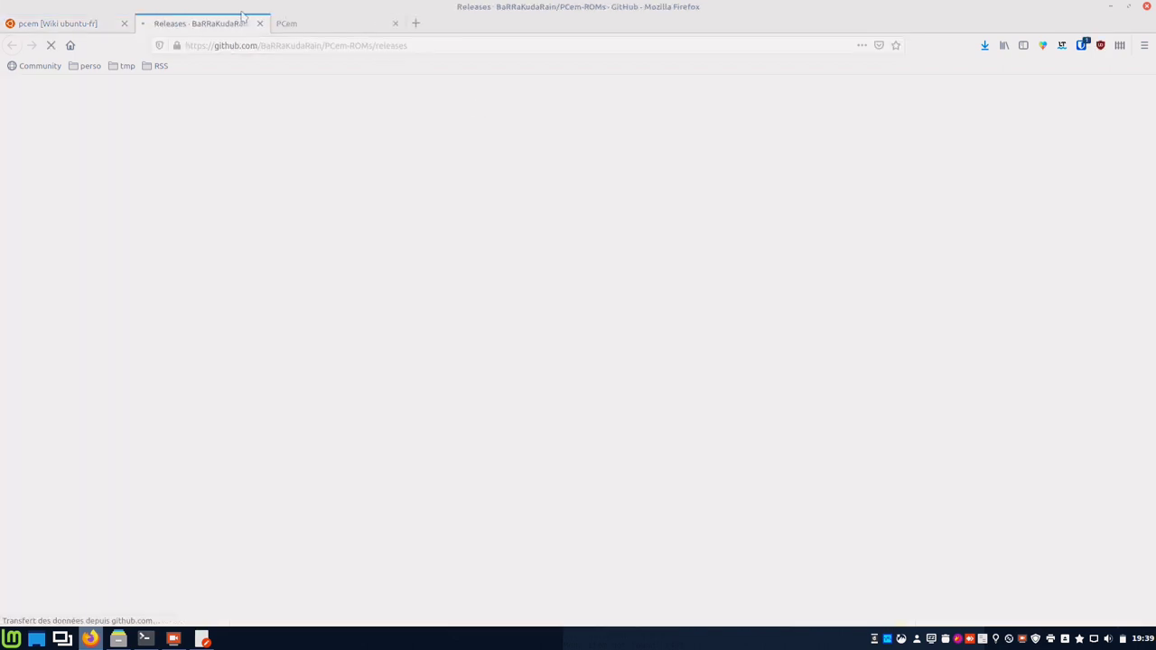
# Download PCem_ROMs.7z from the PCem v17.0 release assets and save it in the Téléchargements folder.
pyautogui.scroll(-2, 321, 428)
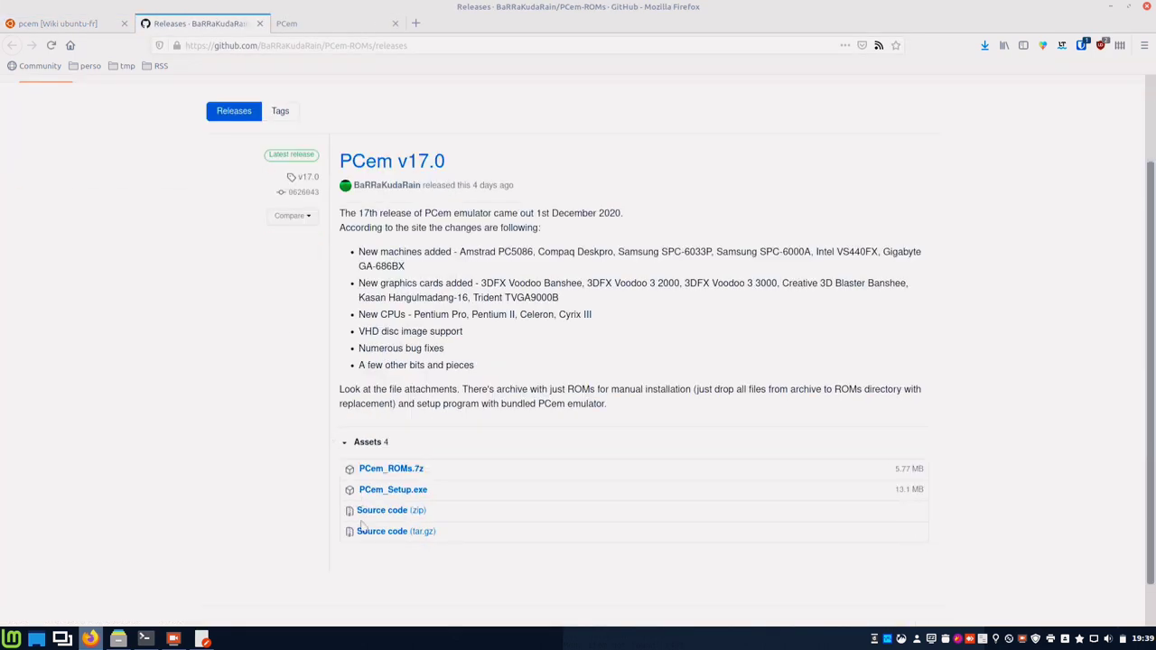
pyautogui.click(386, 472)
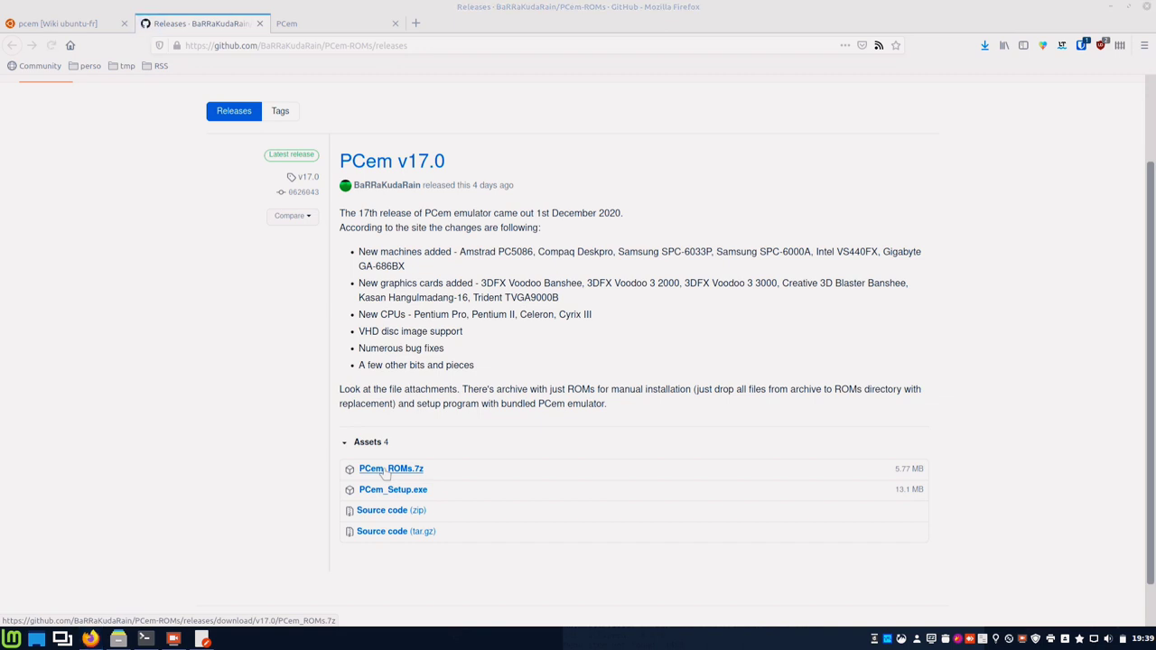
pyautogui.click(513, 339)
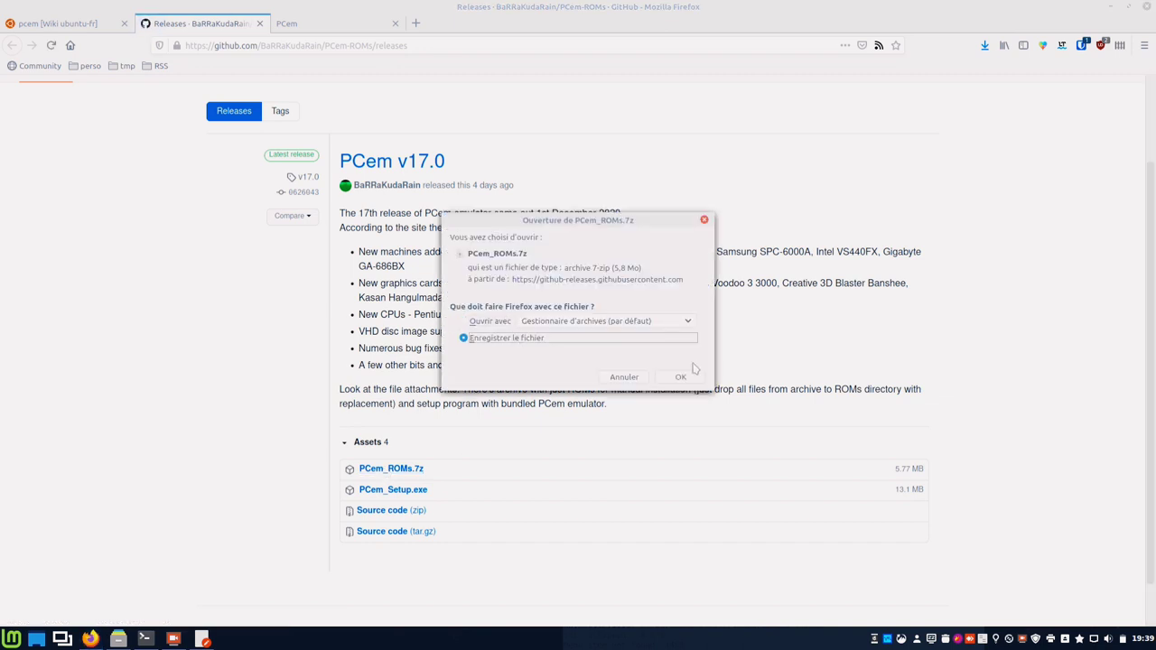
pyautogui.click(679, 377)
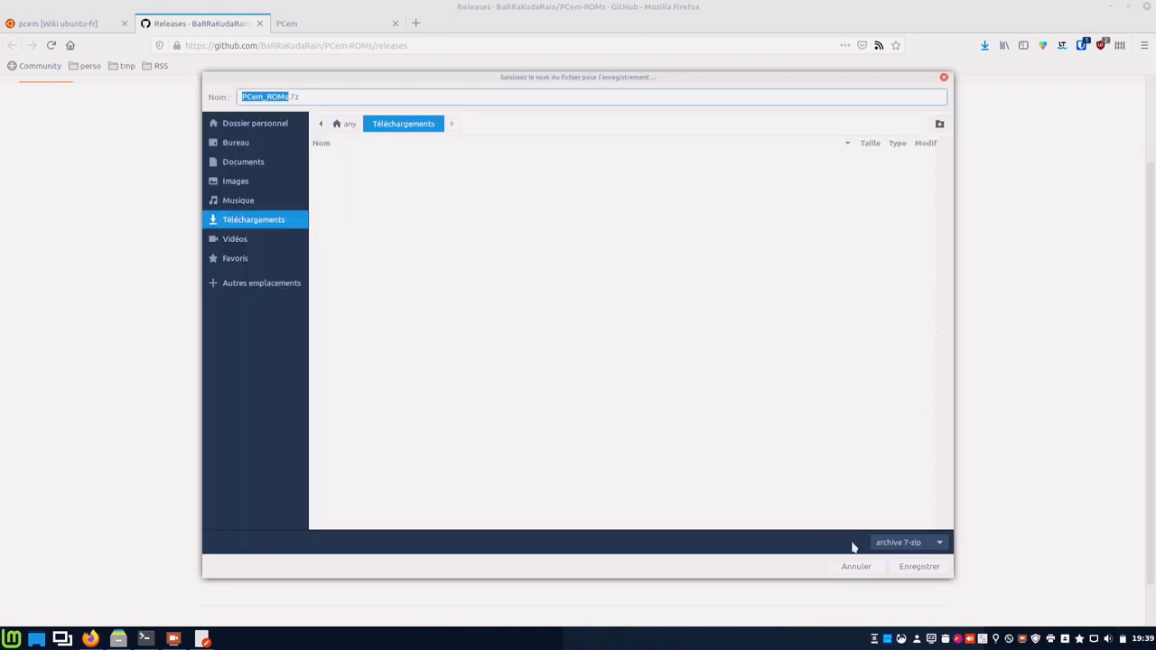
pyautogui.click(908, 566)
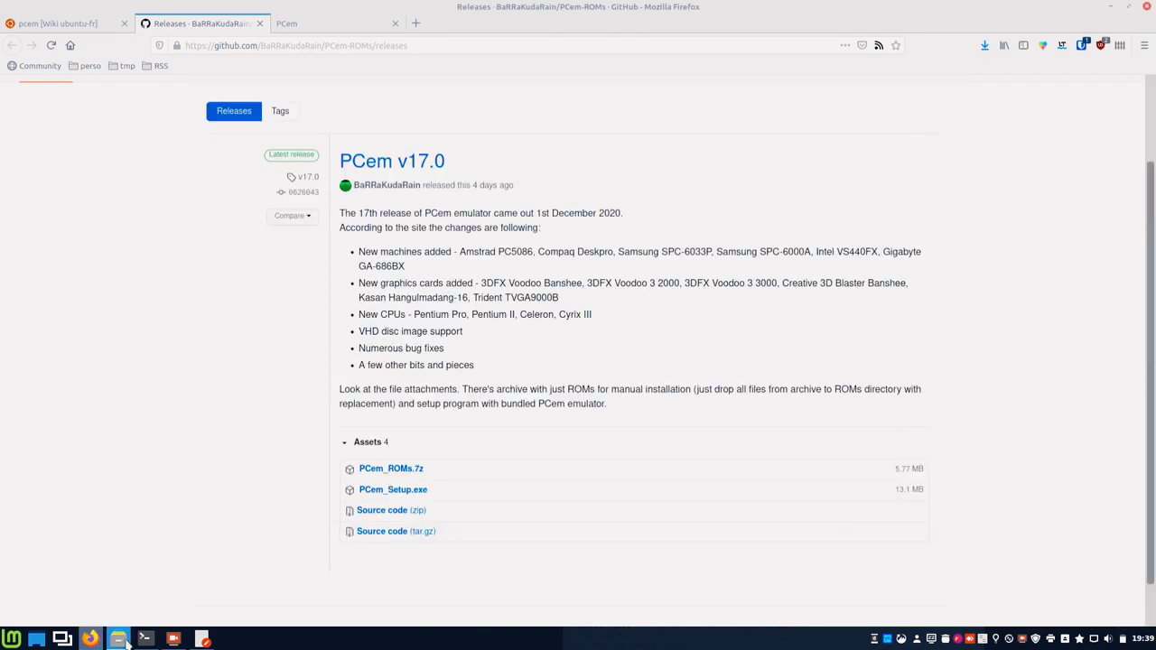
# Switch to the file manager and extract PCem_ROMs.7z inside the Téléchargements folder.
pyautogui.click(118, 638)
pyautogui.click(68, 156)
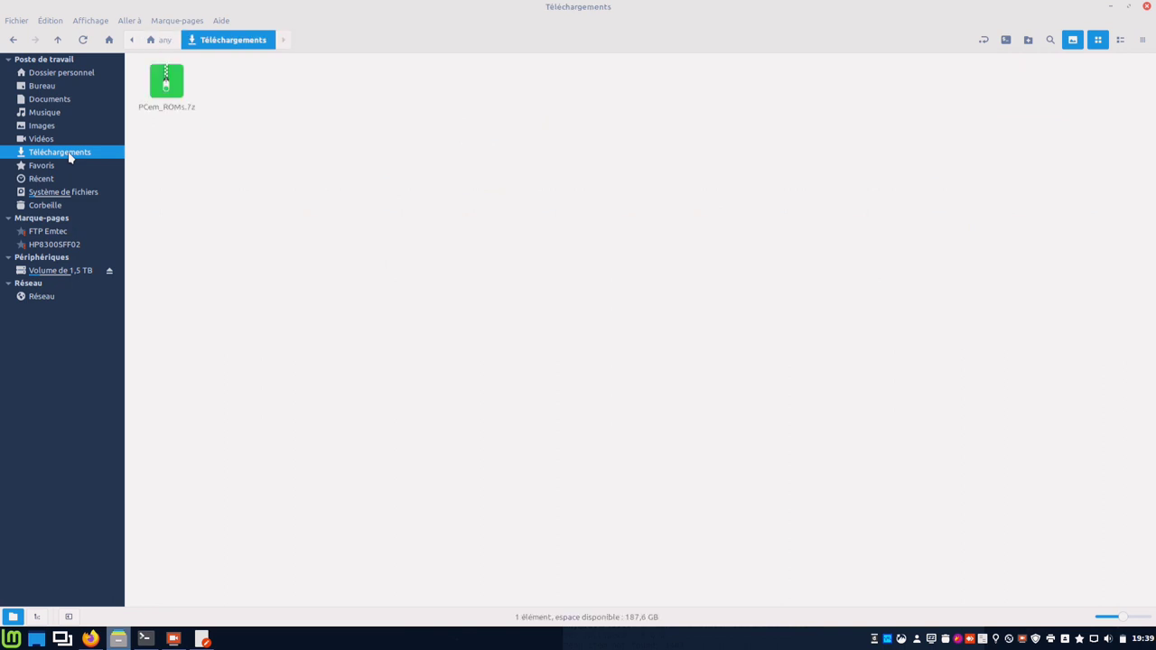
pyautogui.rightClick(170, 85)
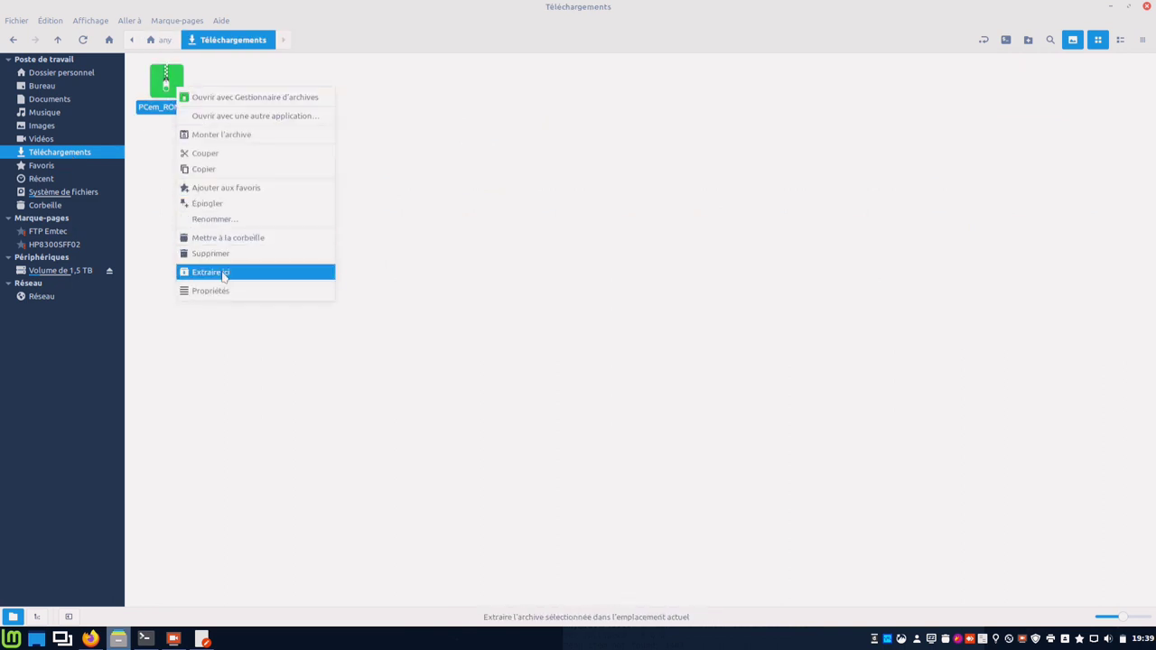
pyautogui.click(222, 274)
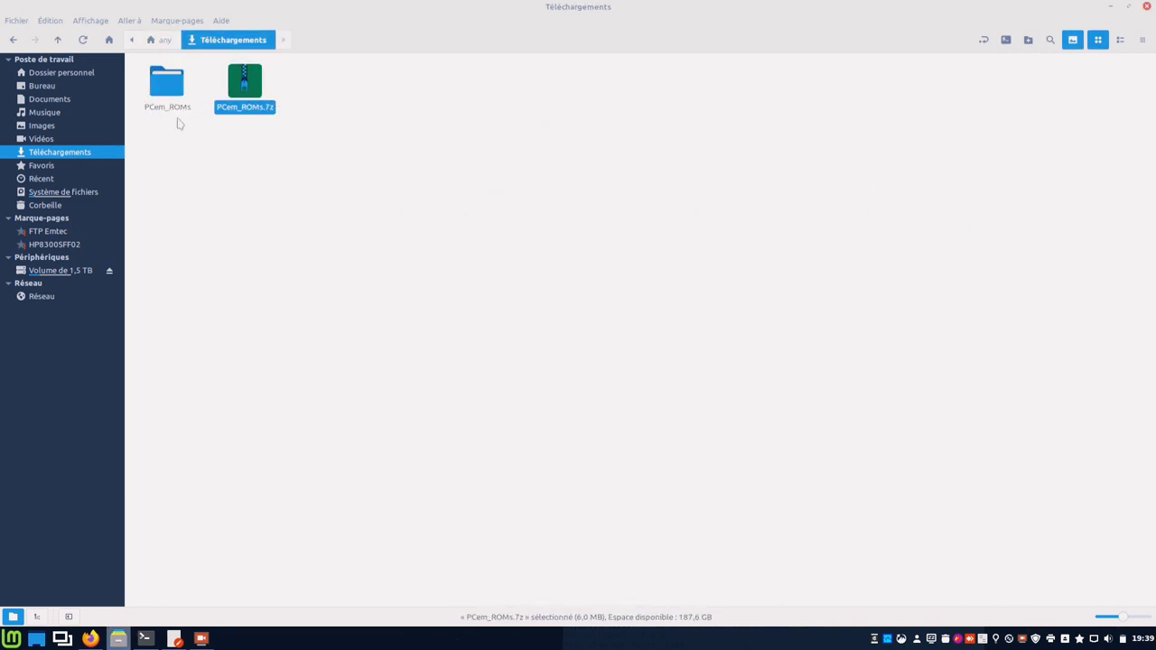
# Open the extracted PCem_ROMs folder and copy all of its files and folders.
pyautogui.doubleClick(172, 88)
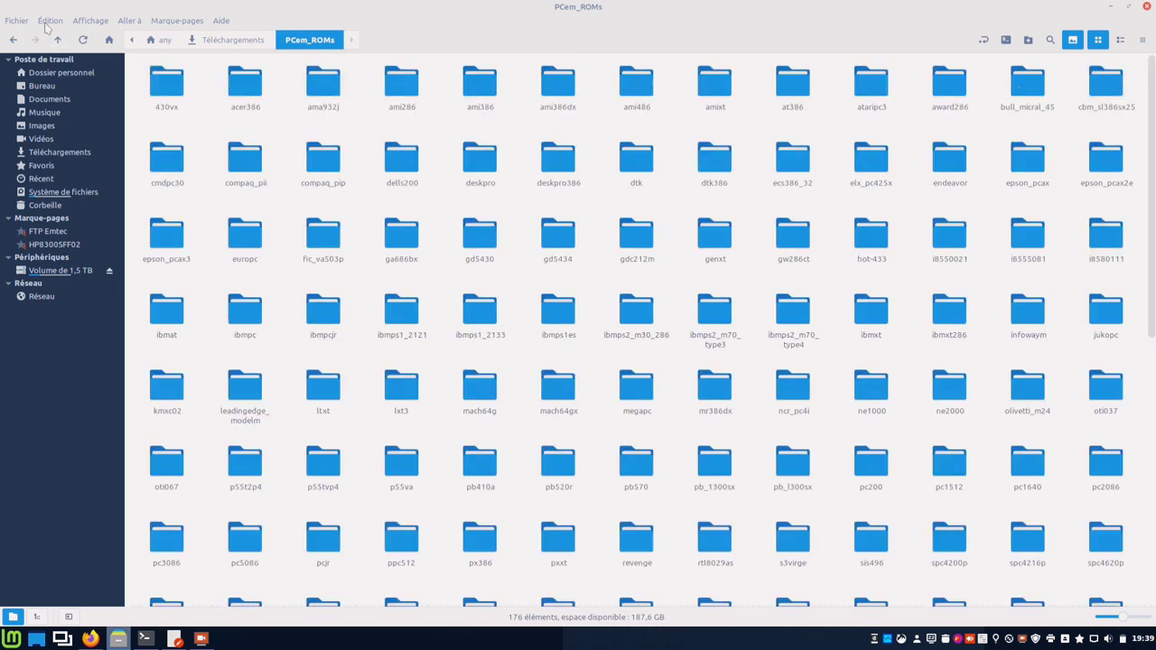
pyautogui.click(47, 24)
pyautogui.click(56, 124)
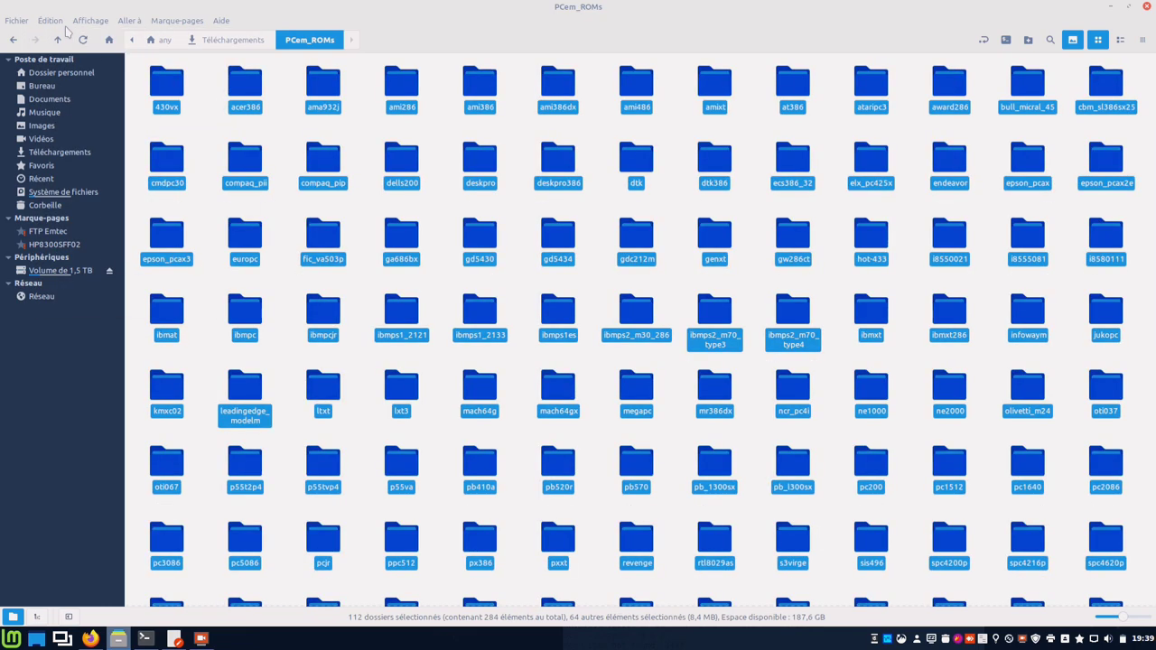
pyautogui.click(56, 21)
pyautogui.click(67, 90)
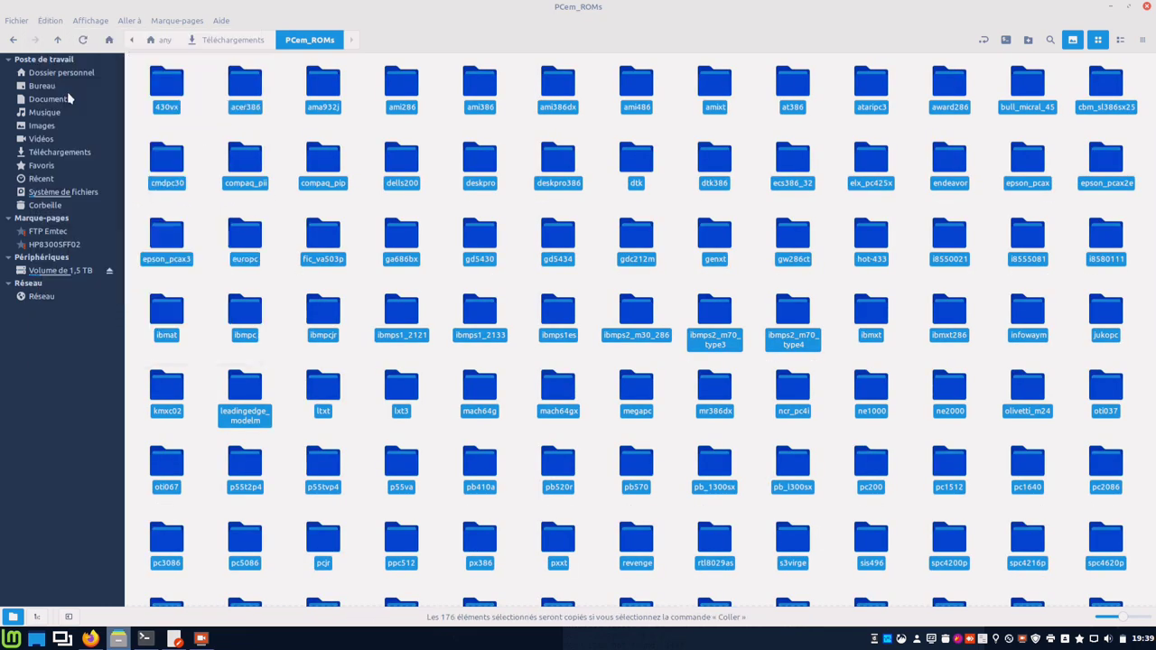
# Paste the copied ROMs into the roms folder inside the hidden .pcem folder of the home folder and check them.
pyautogui.click(67, 78)
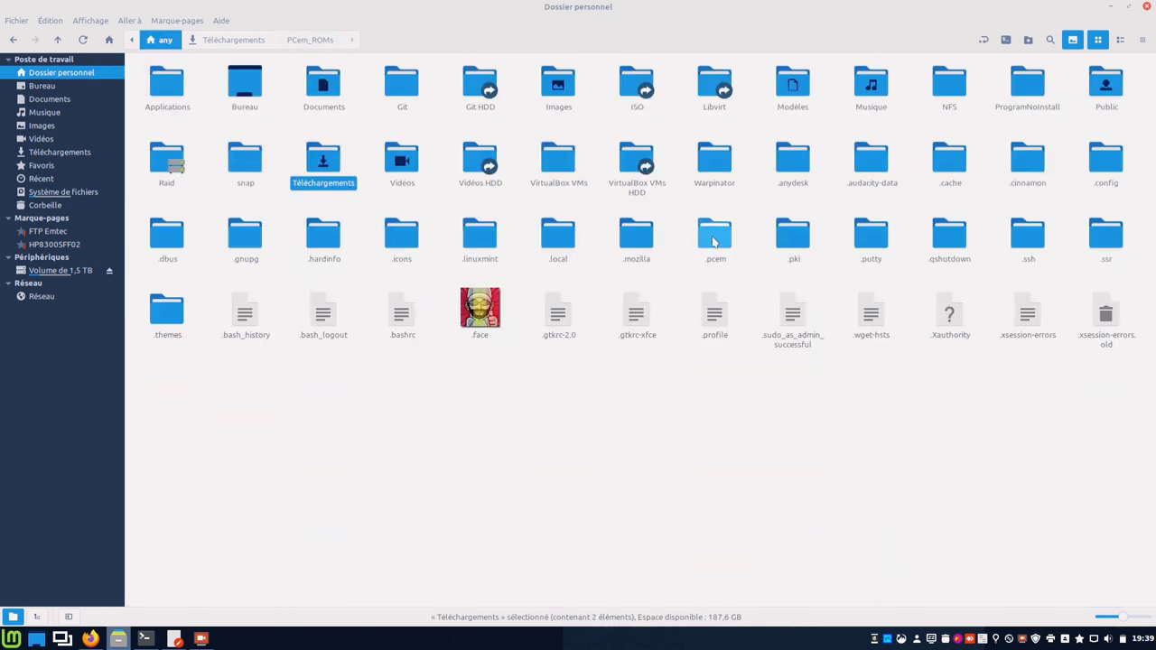
pyautogui.doubleClick(712, 238)
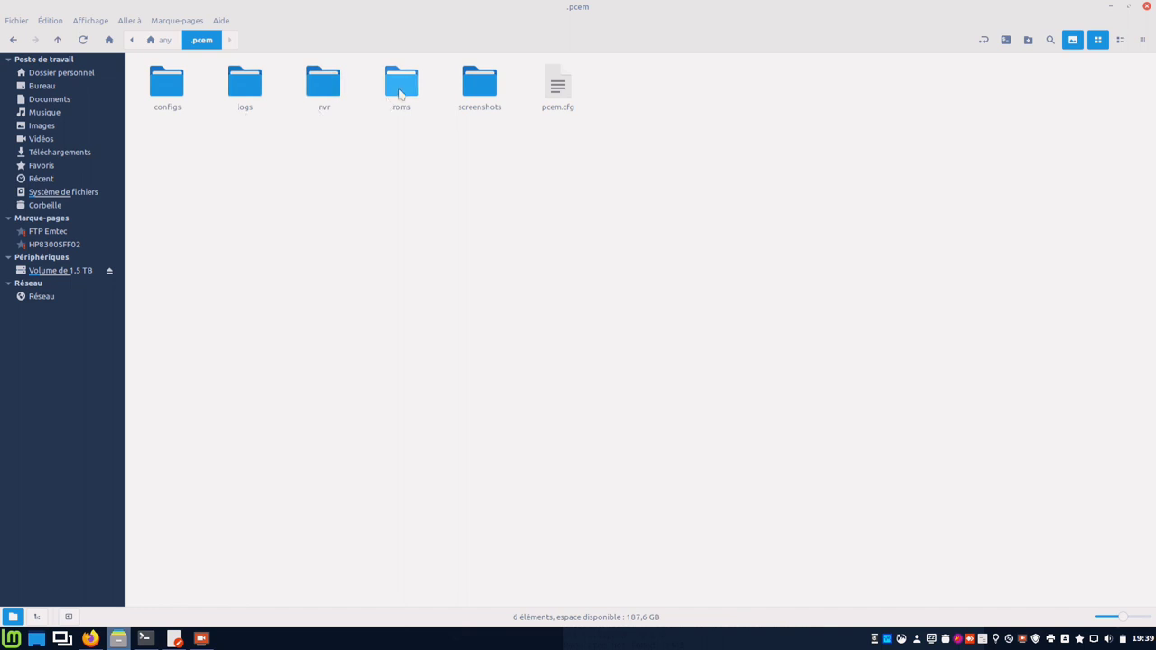
pyautogui.doubleClick(401, 90)
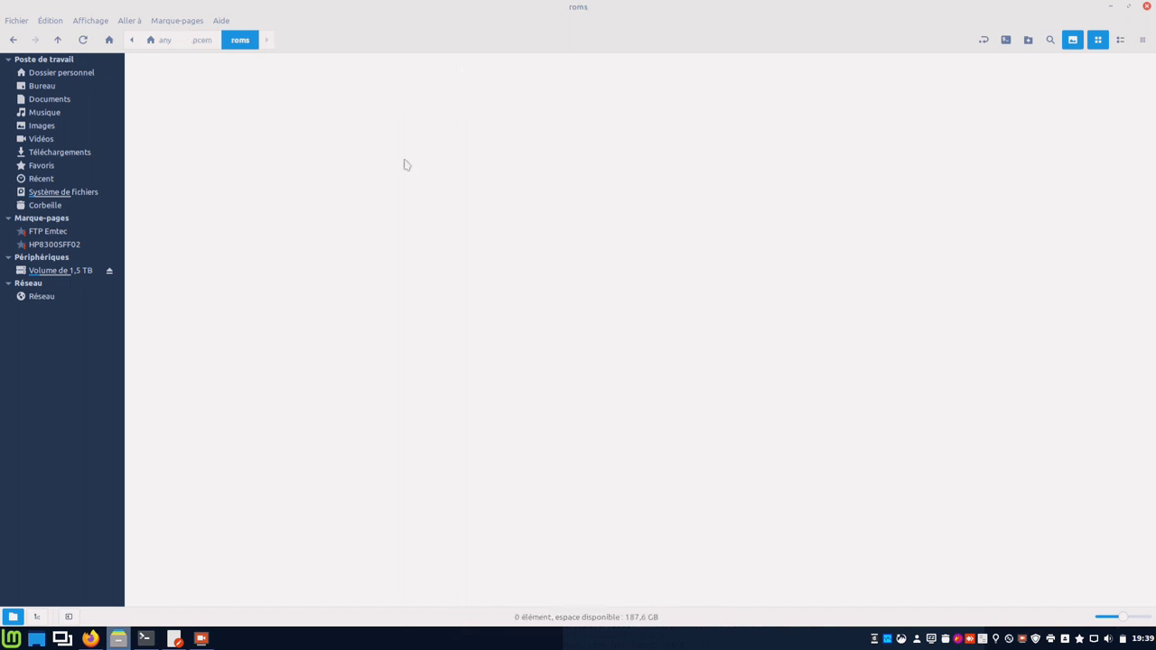
pyautogui.rightClick(219, 186)
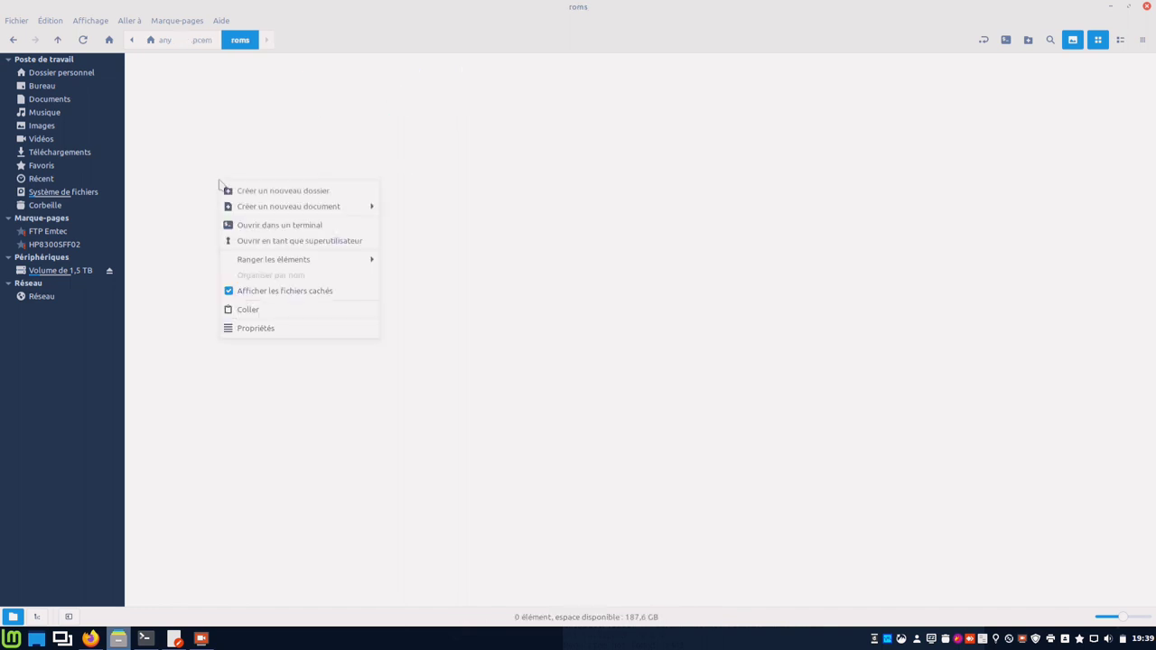
pyautogui.click(263, 307)
pyautogui.hotkey('ctrl', 'a')
pyautogui.scroll(-10, 267, 313)
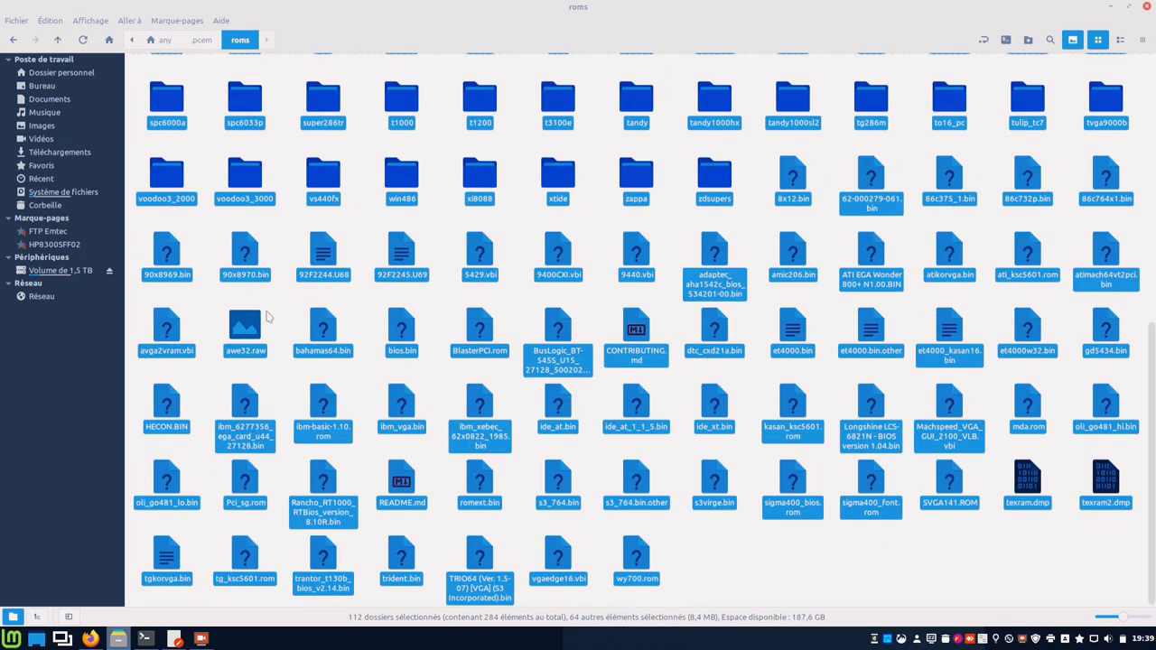
# Switch to the terminal, move its window into full view, and run ./pcem again.
pyautogui.click(145, 639)
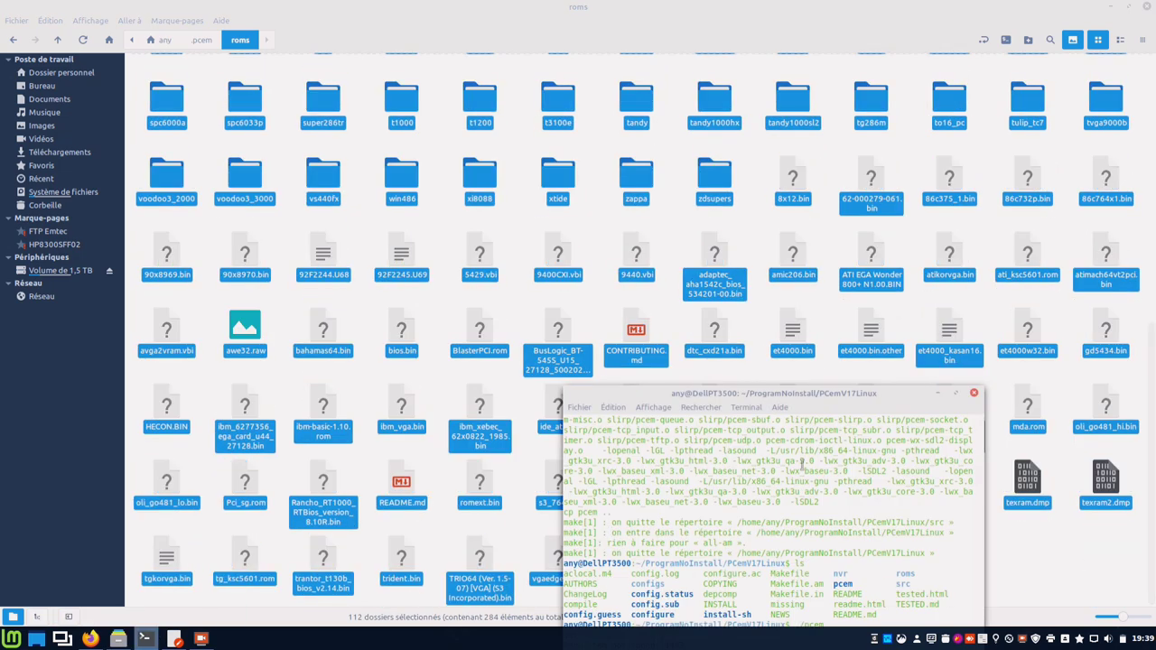
pyautogui.moveTo(766, 401); pyautogui.dragTo(632, 173)
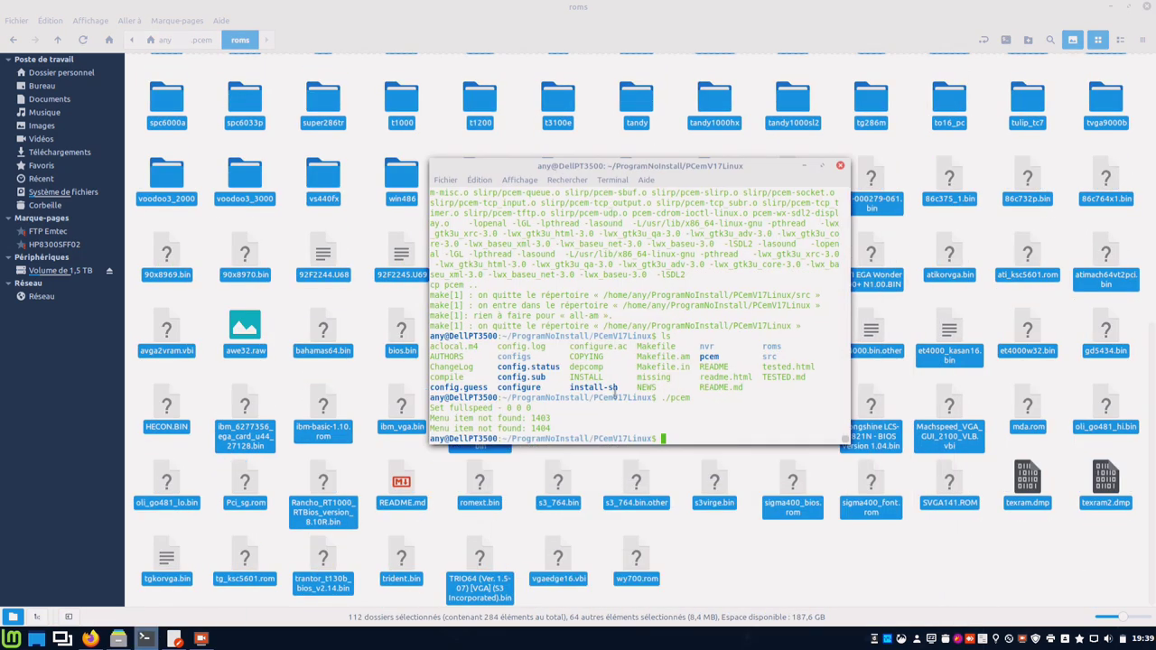
pyautogui.press('Up')
pyautogui.press('Return')
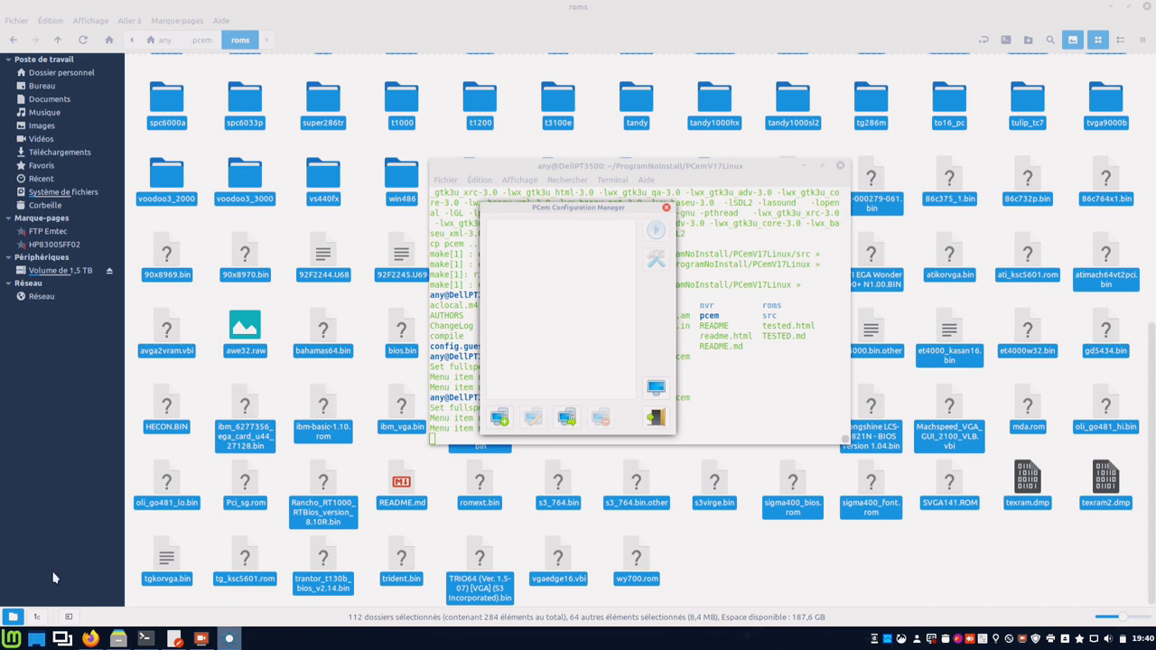
# Search the system's application menu for pcem, dismiss it, and close the PCem Configuration Manager.
pyautogui.click(13, 640)
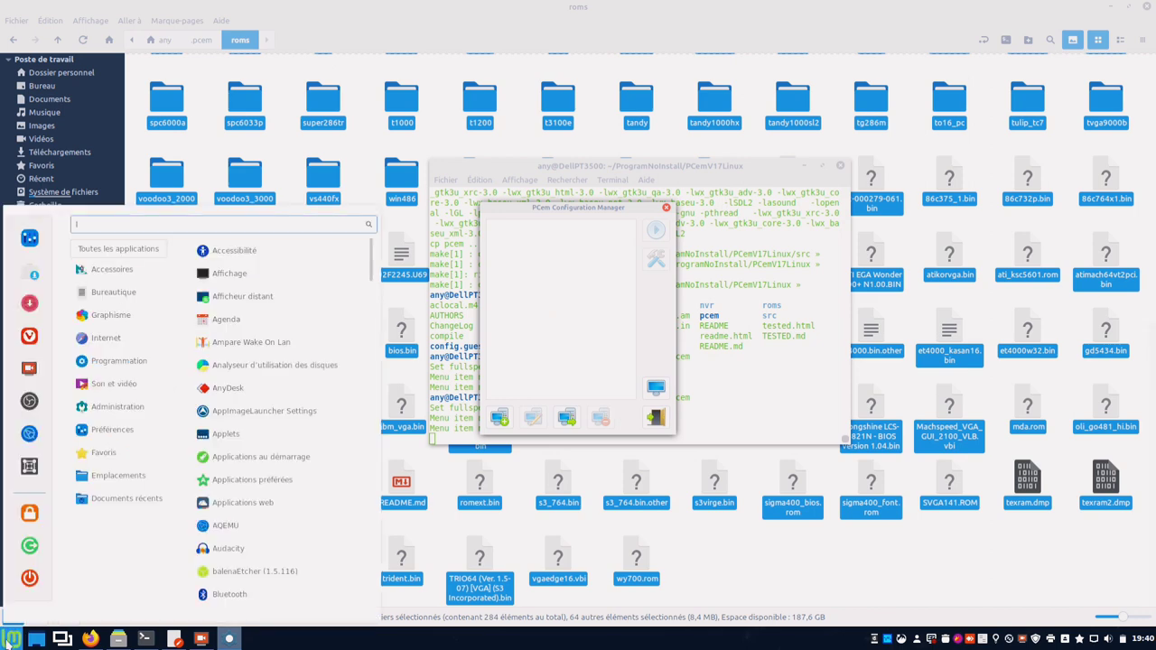
pyautogui.write('pcem')
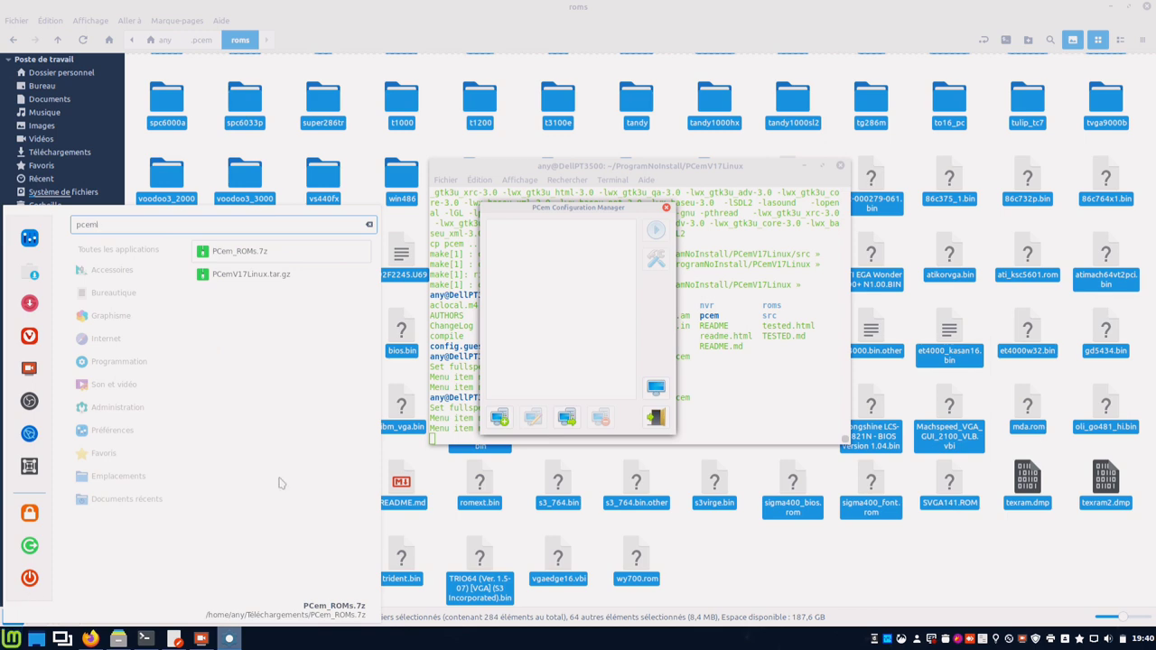
pyautogui.click(570, 221)
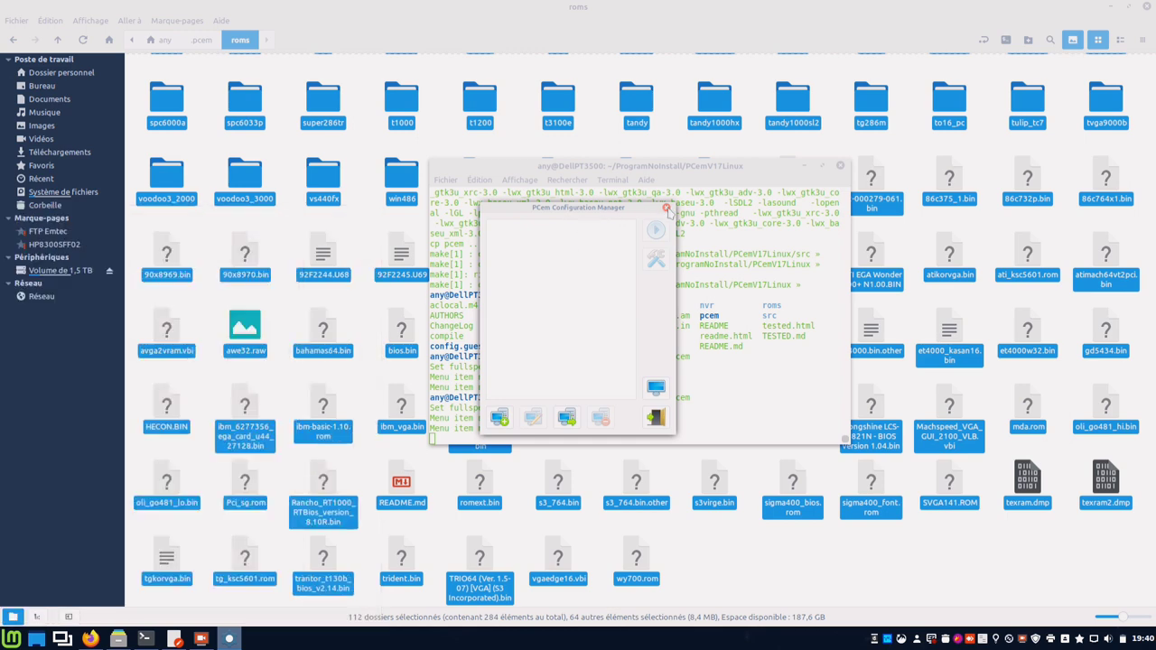
pyautogui.click(666, 208)
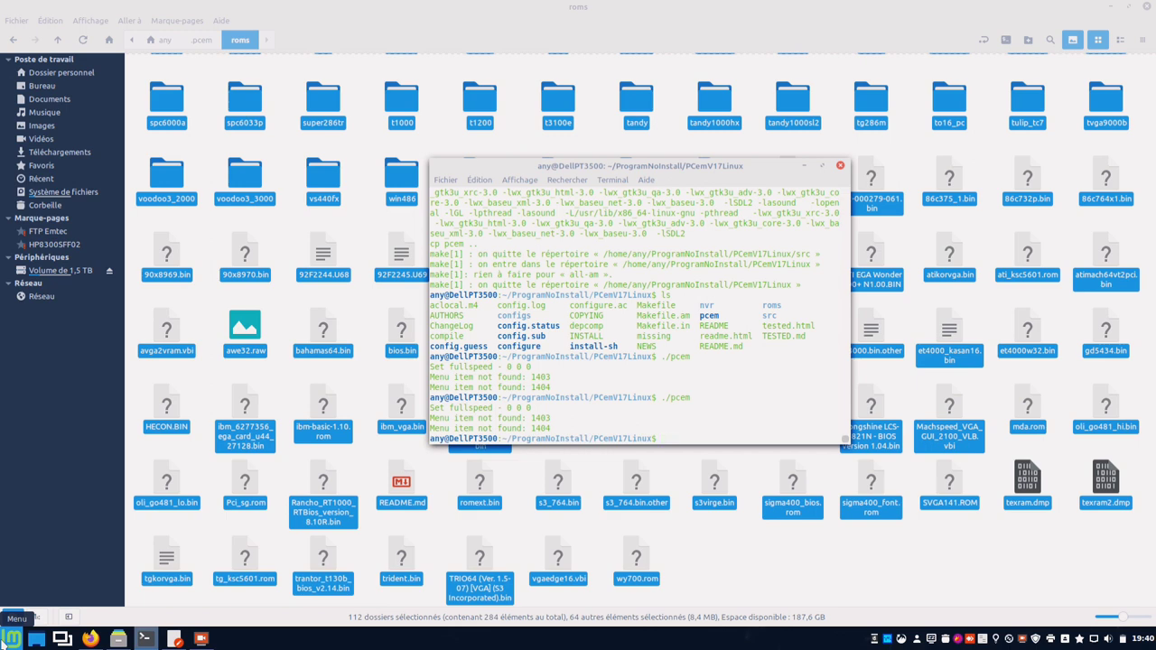
# Return from the roms folder to the home folder and turn off the display of hidden files.
pyautogui.click(198, 42)
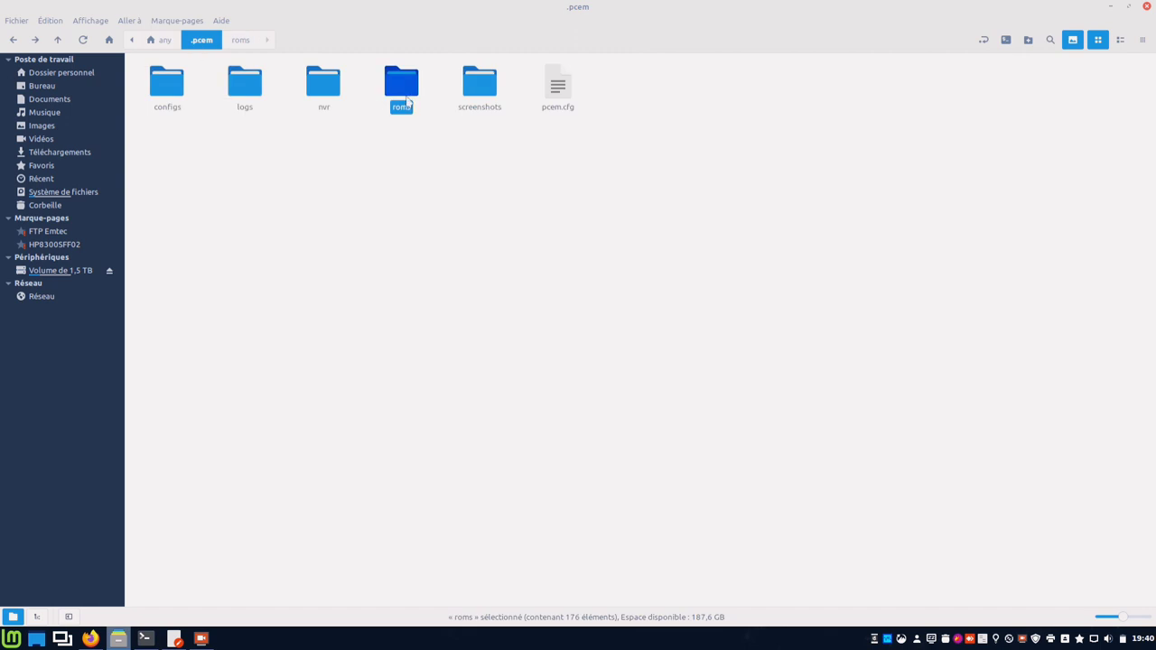
pyautogui.click(159, 42)
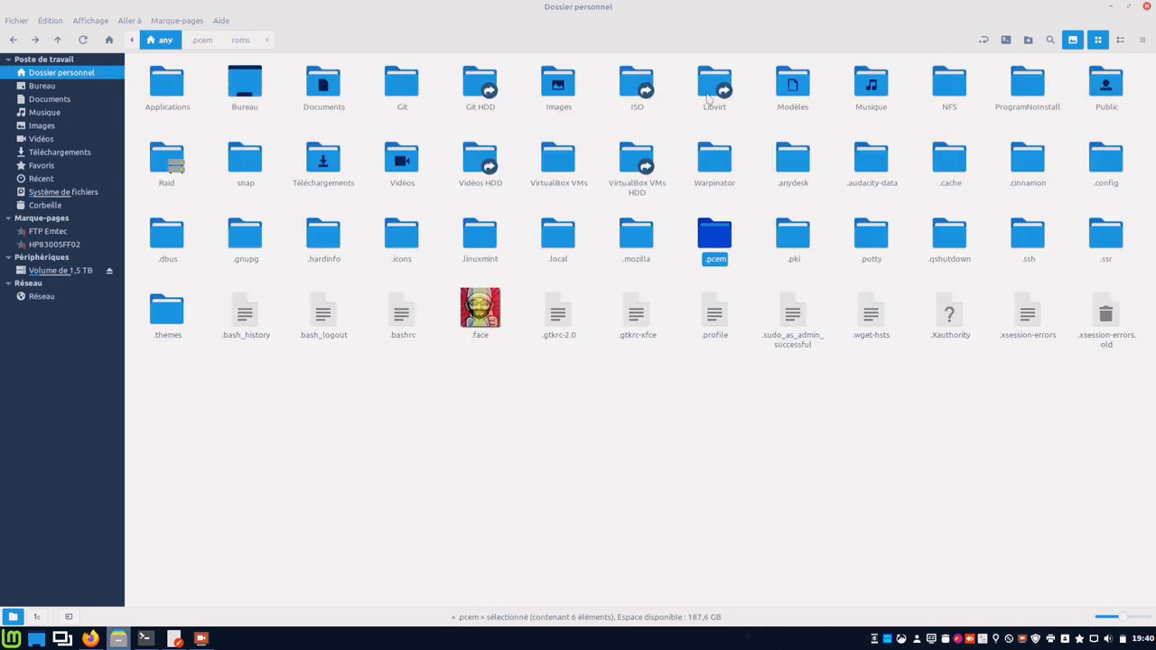
pyautogui.click(91, 21)
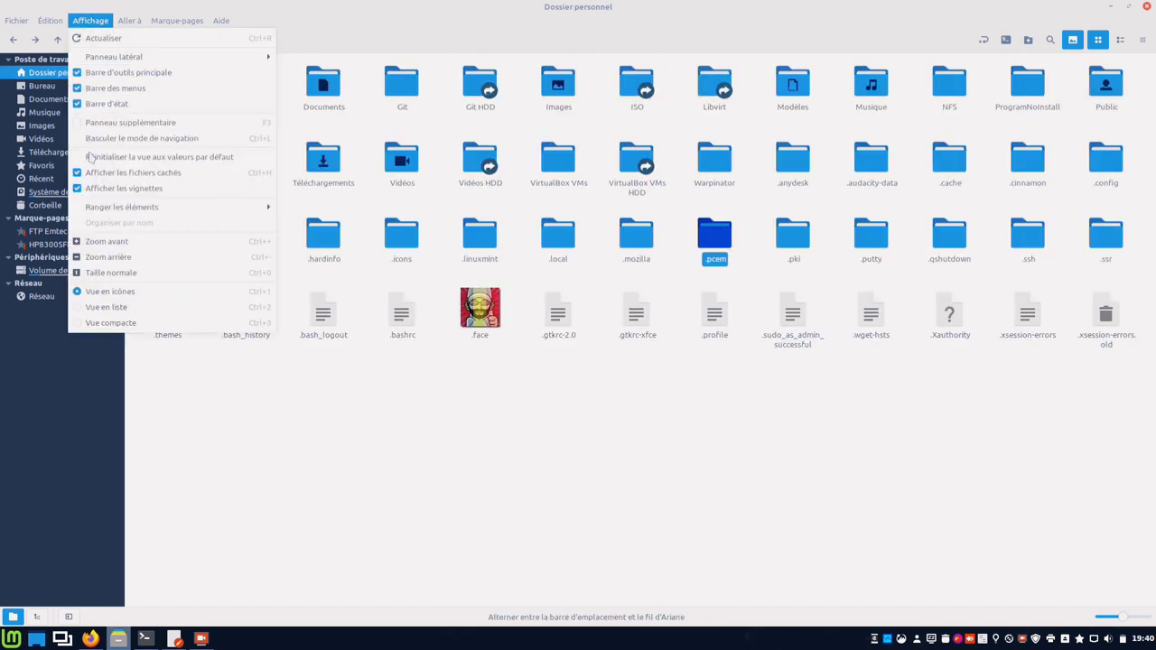
pyautogui.click(101, 171)
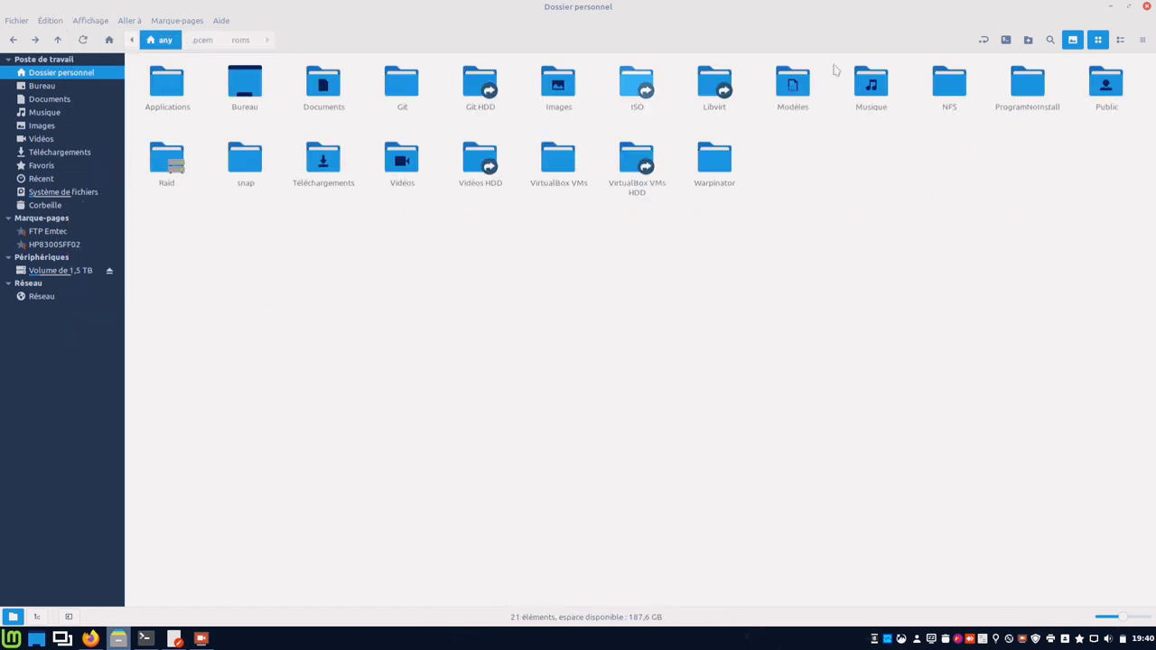
# Open the PCemV17Linux folder inside ProgramNoInstall and copy its full path.
pyautogui.doubleClick(1016, 91)
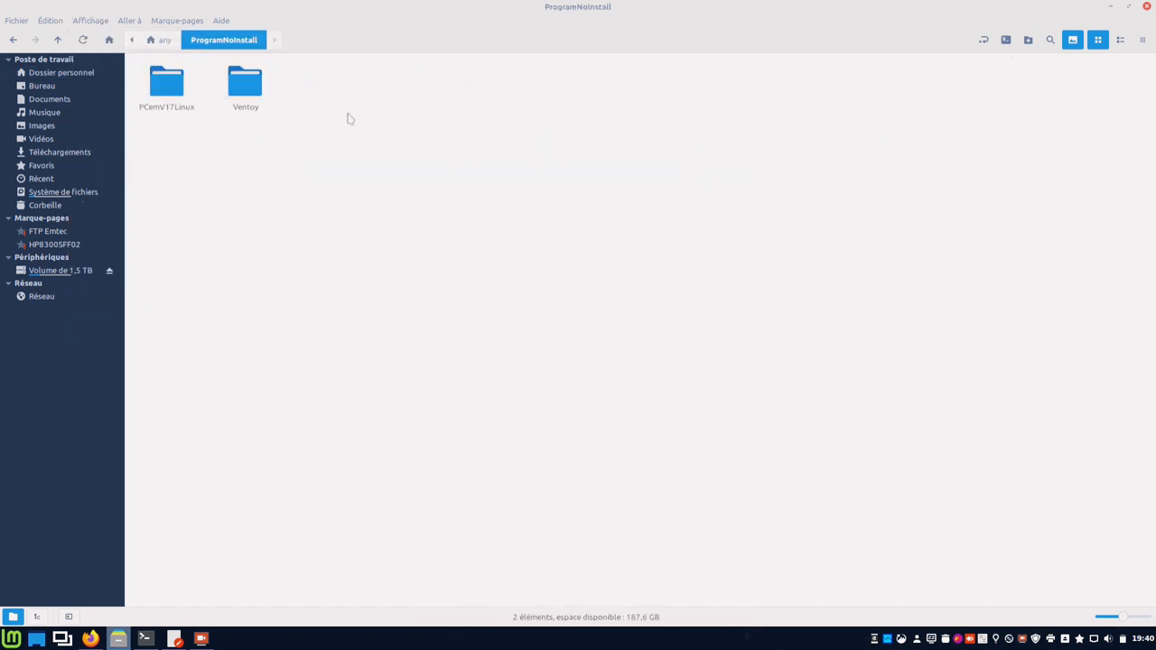
pyautogui.doubleClick(180, 90)
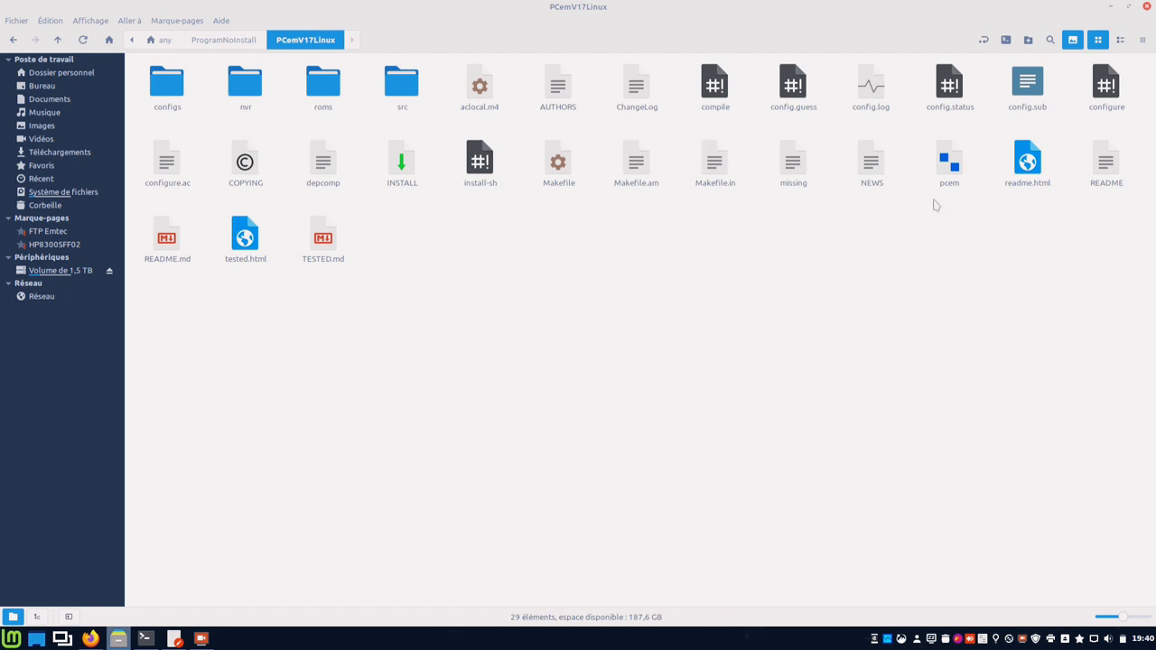
pyautogui.click(984, 43)
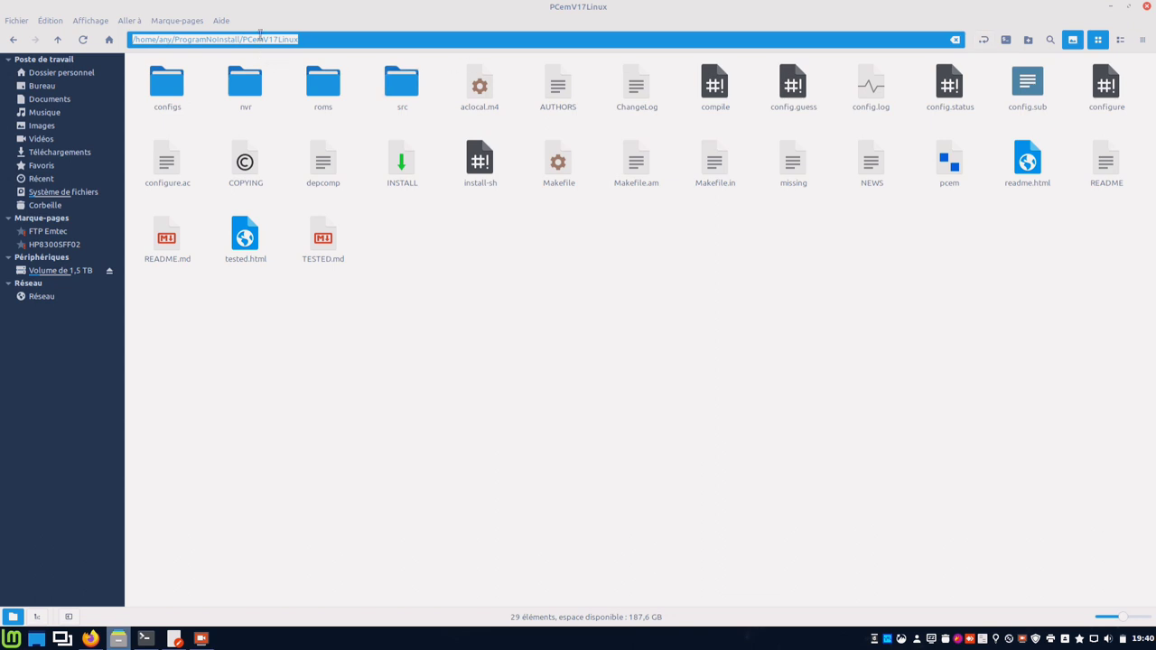
pyautogui.rightClick(261, 36)
pyautogui.click(277, 60)
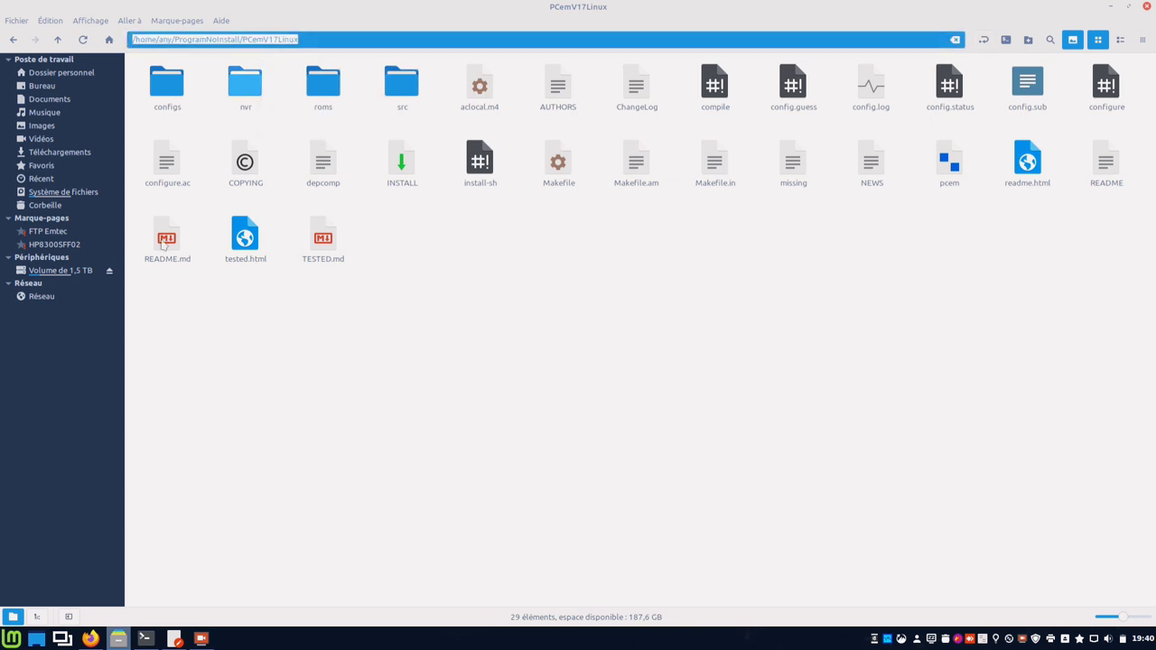
# Open the configuration of the system's application menu and launch its menu editor.
pyautogui.rightClick(13, 639)
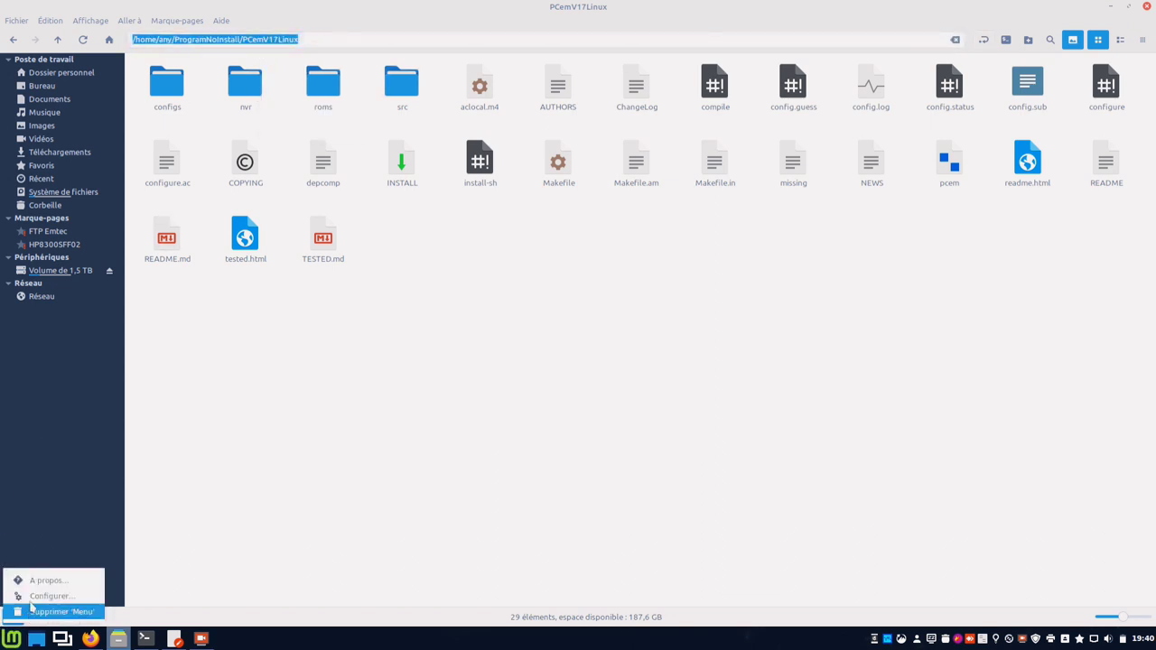
pyautogui.press('Escape')
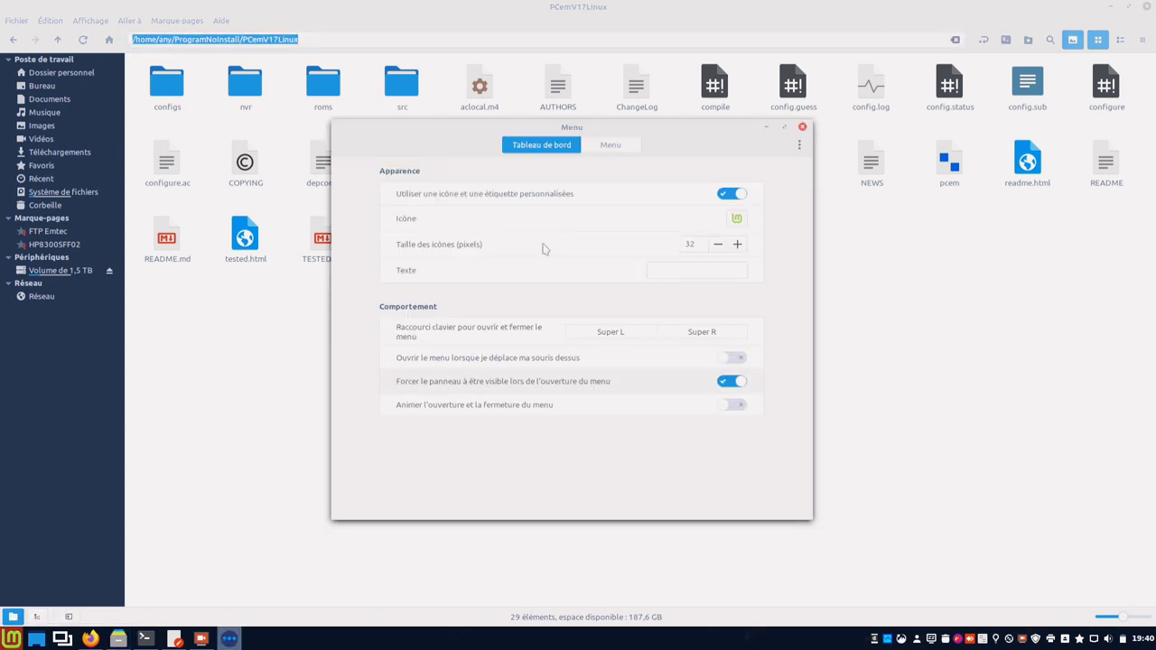
pyautogui.click(609, 146)
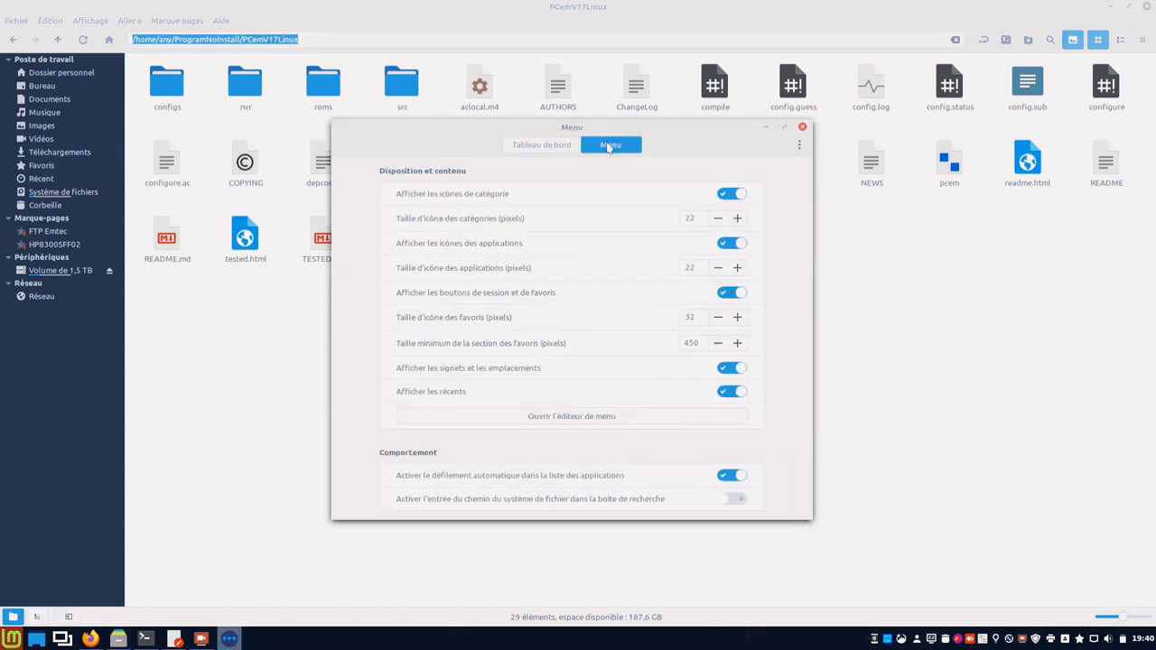
pyautogui.click(547, 421)
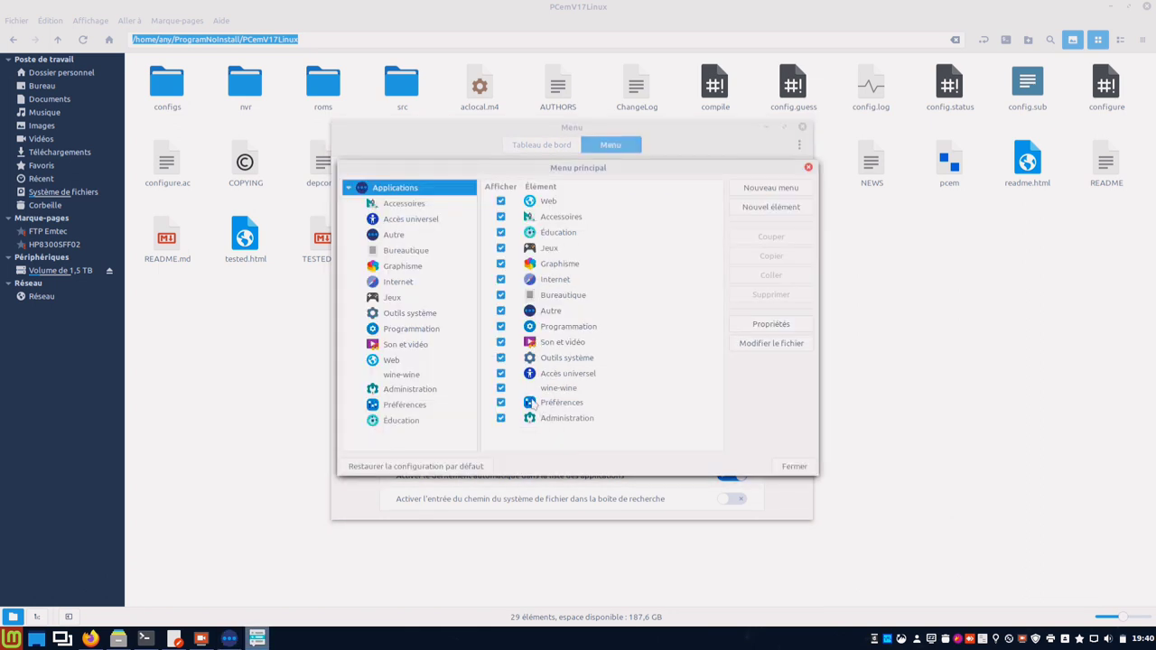
# Check the Administration category in the application menu, and create a new launcher named PCem in it.
pyautogui.click(11, 639)
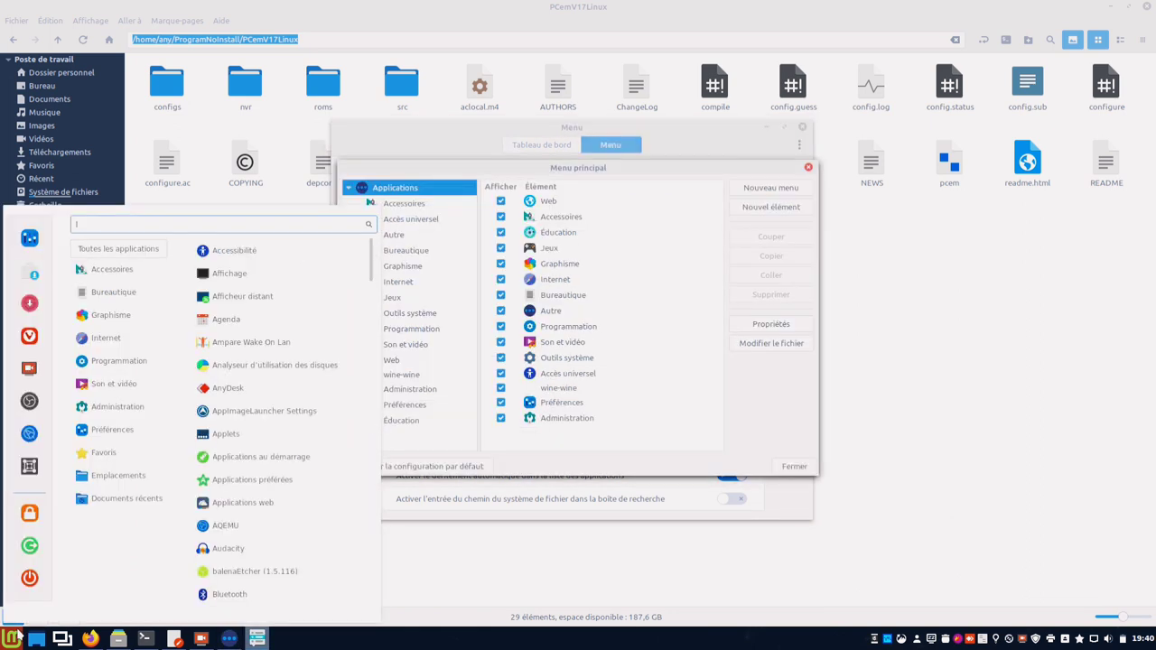
pyautogui.moveTo(142, 429)
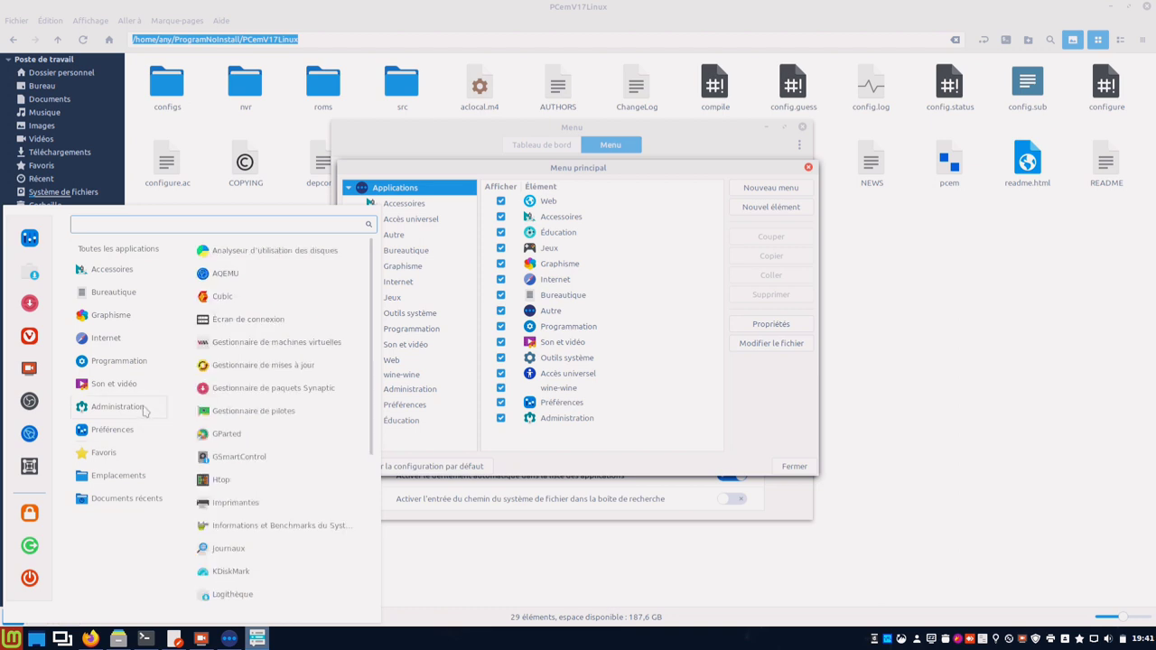
pyautogui.scroll(-5, 242, 443)
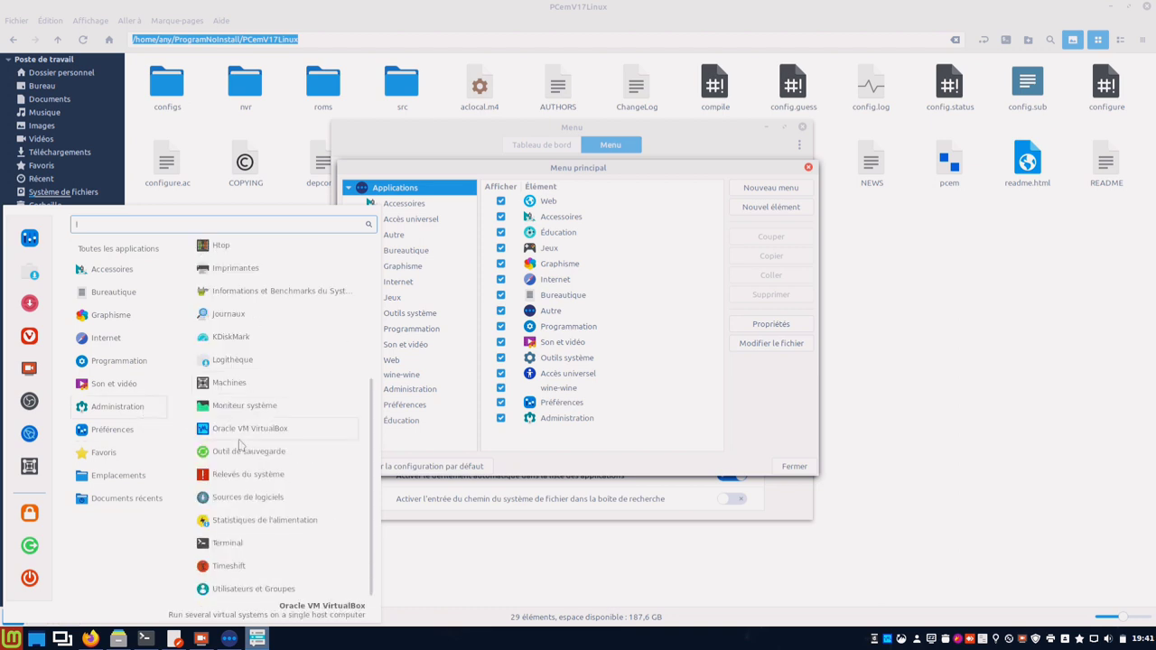
pyautogui.click(629, 177)
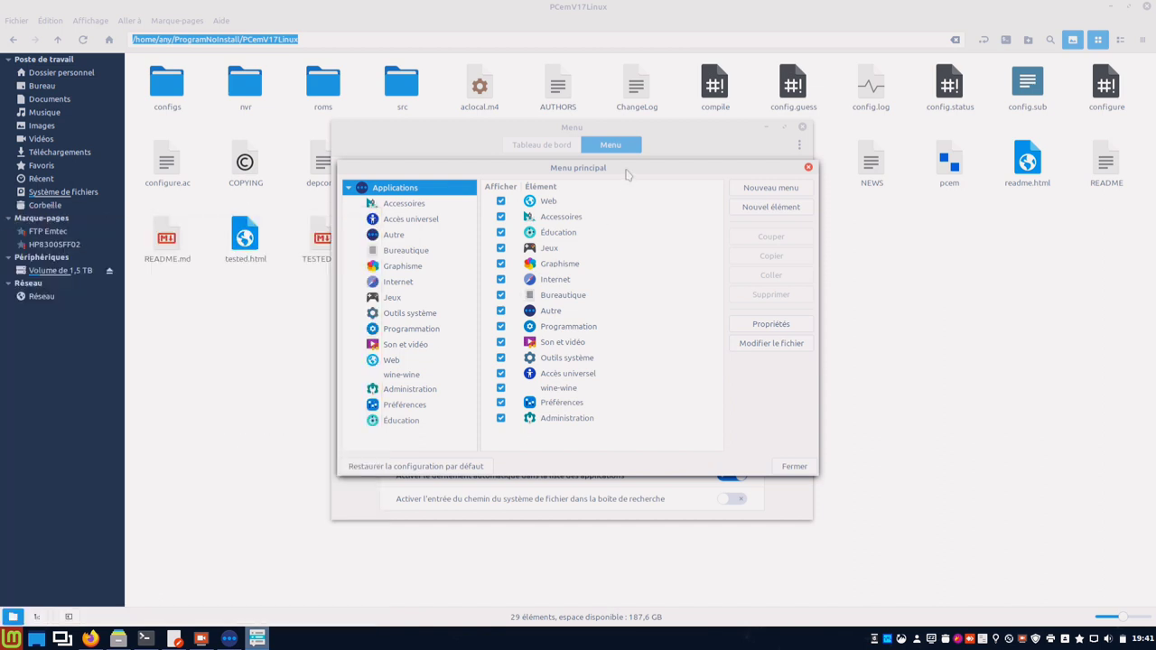
pyautogui.click(423, 392)
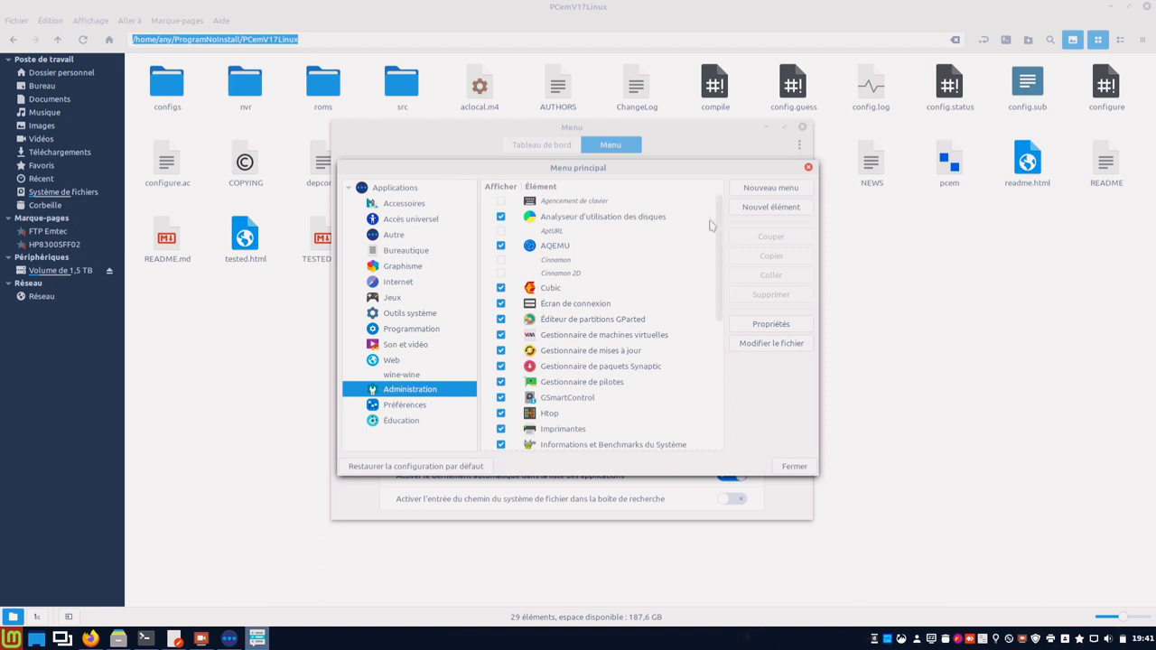
pyautogui.click(759, 208)
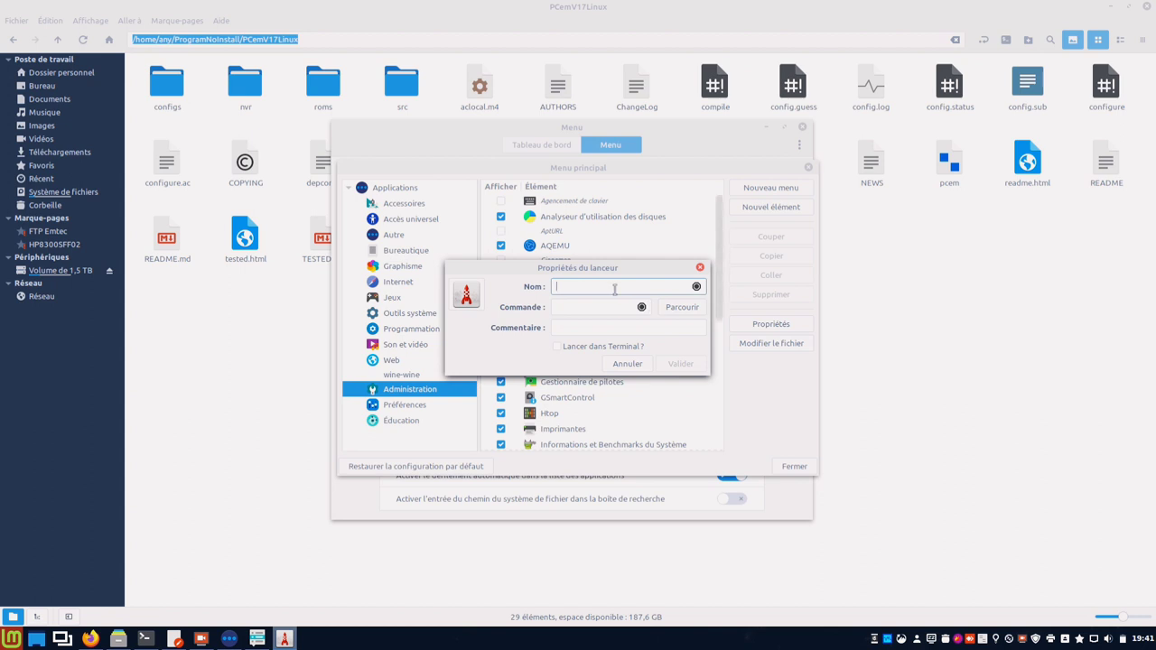
pyautogui.write('PCem')
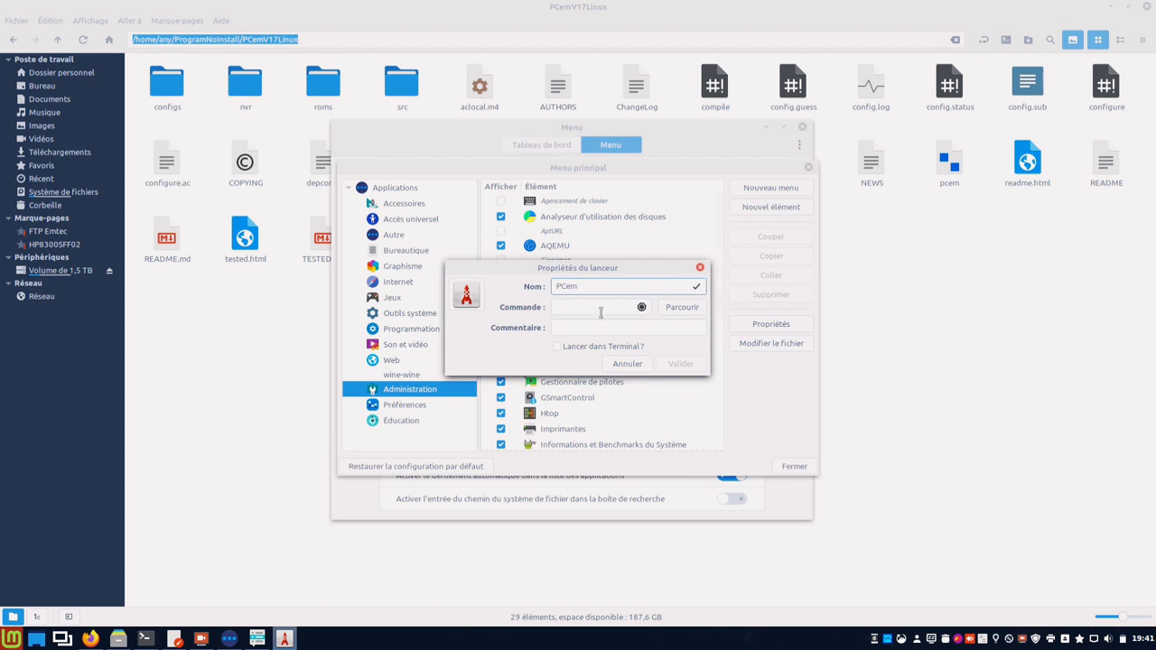
# Set the launcher's command to the pcem file in ProgramNoInstall/PCemV17Linux.
pyautogui.click(692, 316)
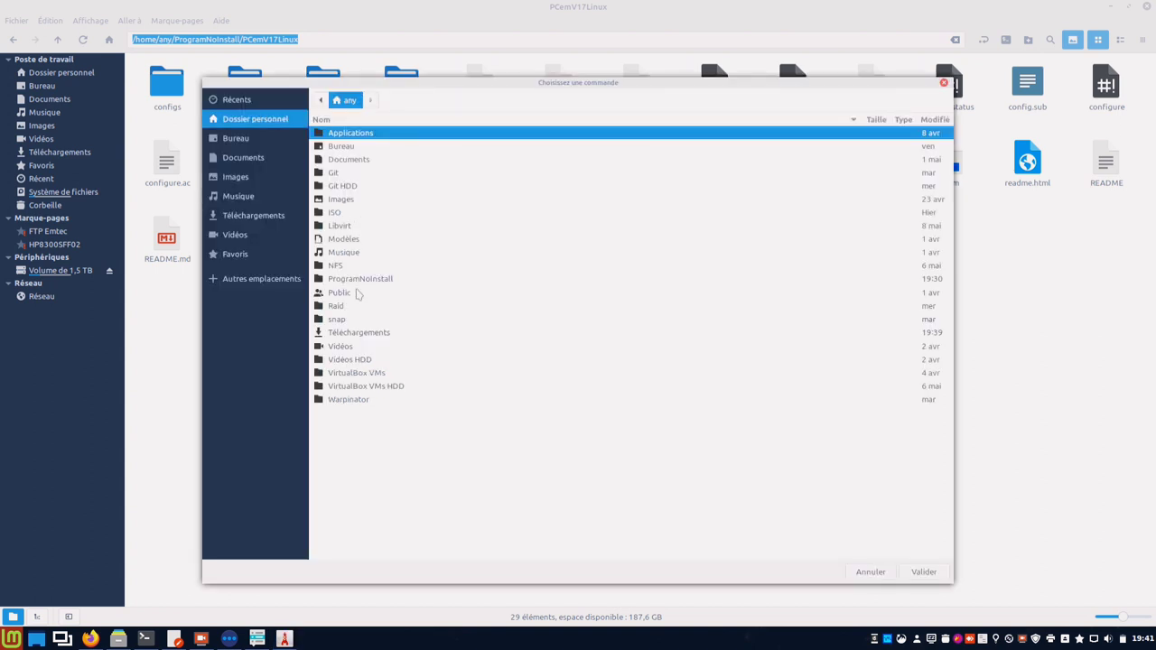
pyautogui.doubleClick(359, 280)
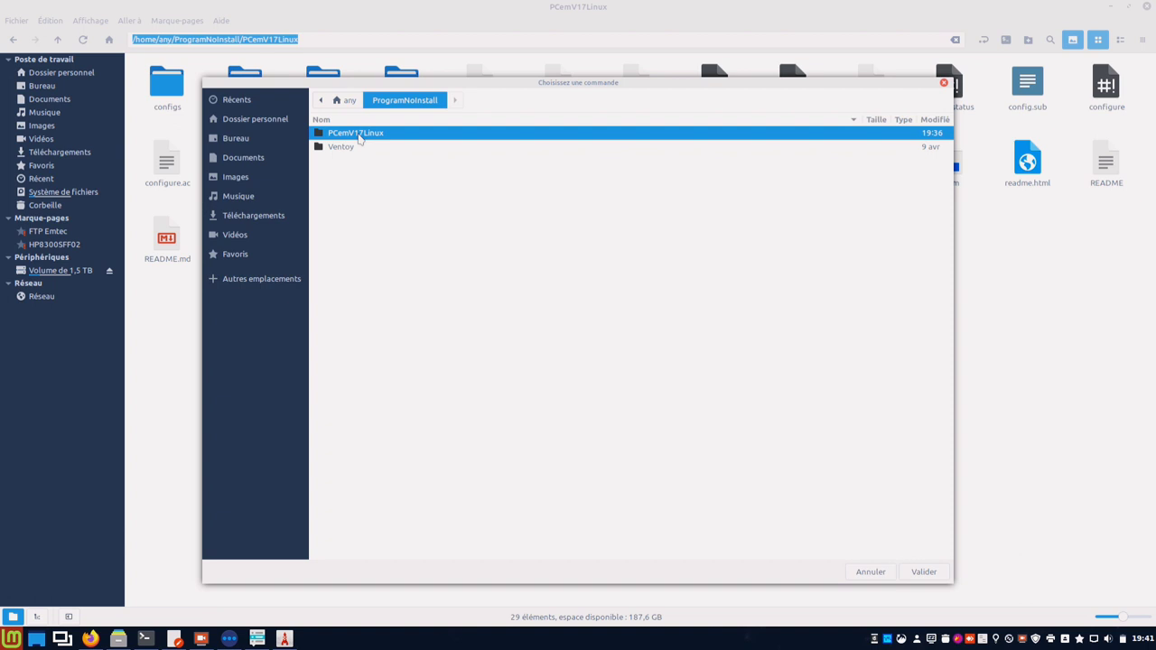
pyautogui.doubleClick(359, 135)
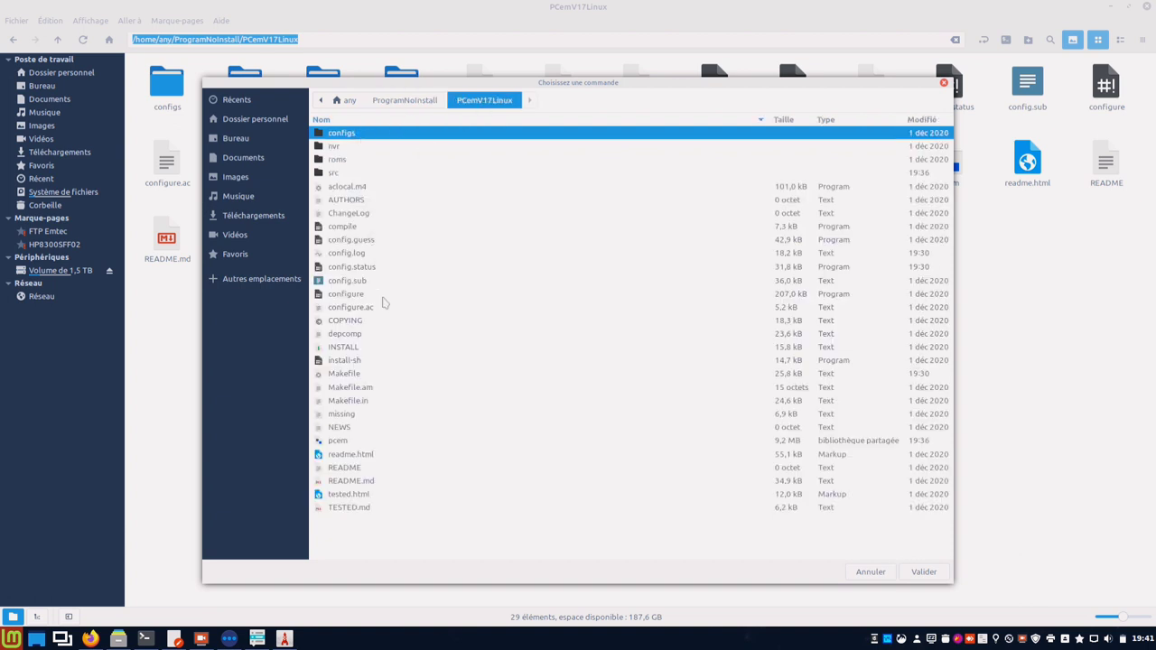
pyautogui.doubleClick(351, 441)
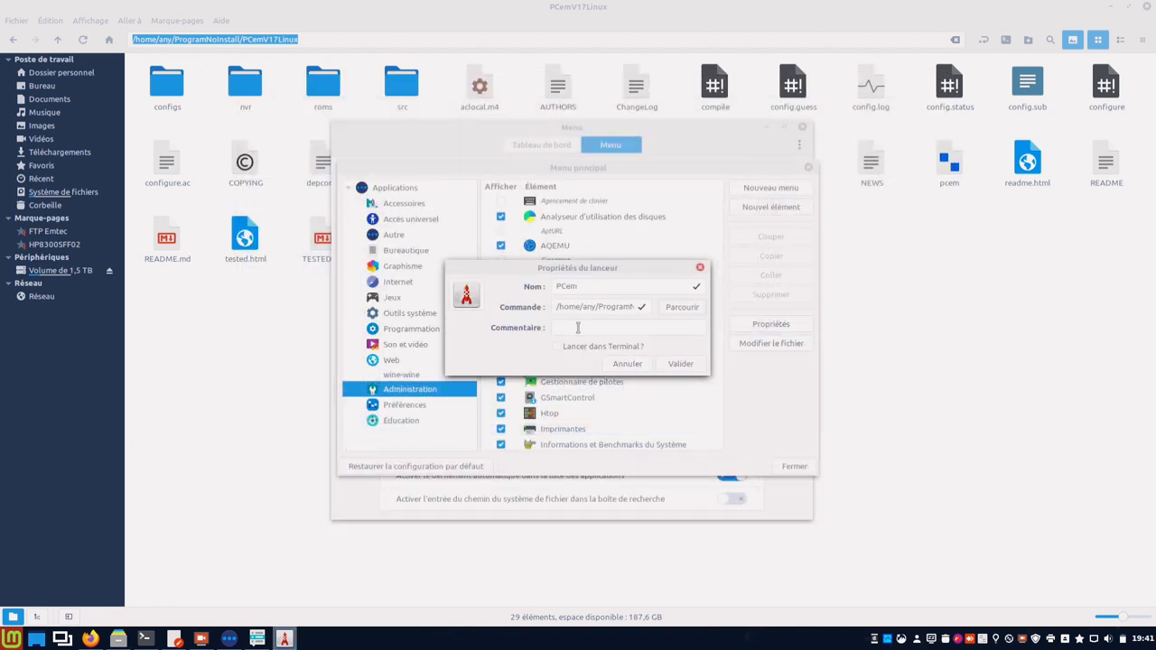
# Enter PC Emulateur as the launcher's comment and enable running it in a terminal.
pyautogui.click(578, 328)
pyautogui.write('PC Emulateur')
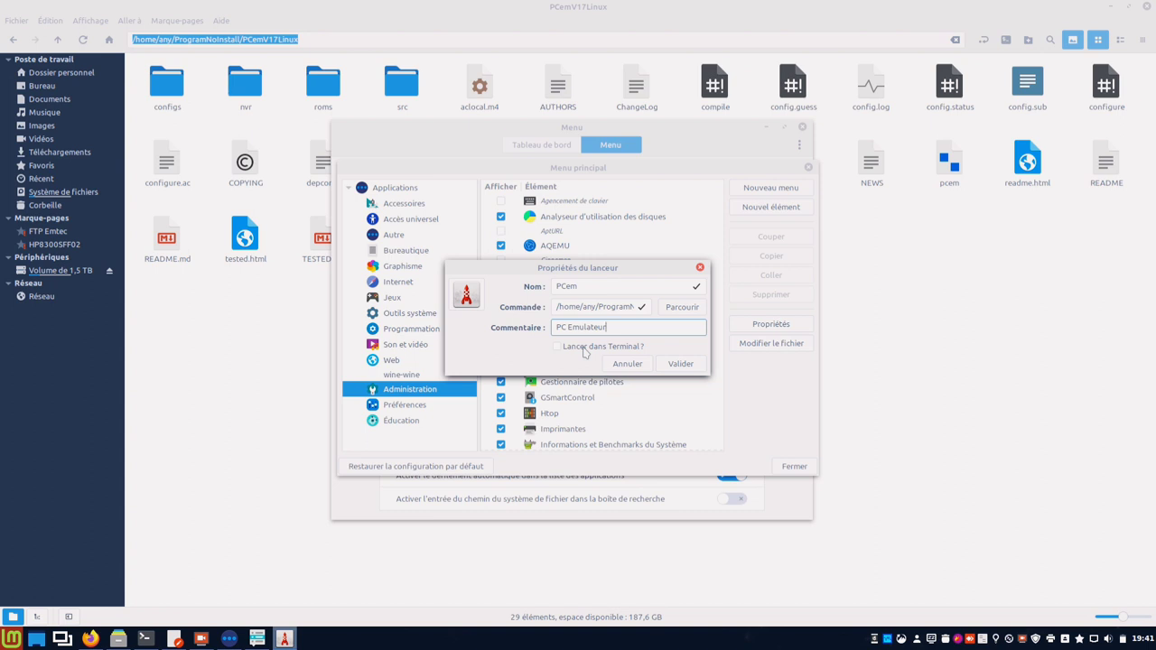
pyautogui.click(559, 348)
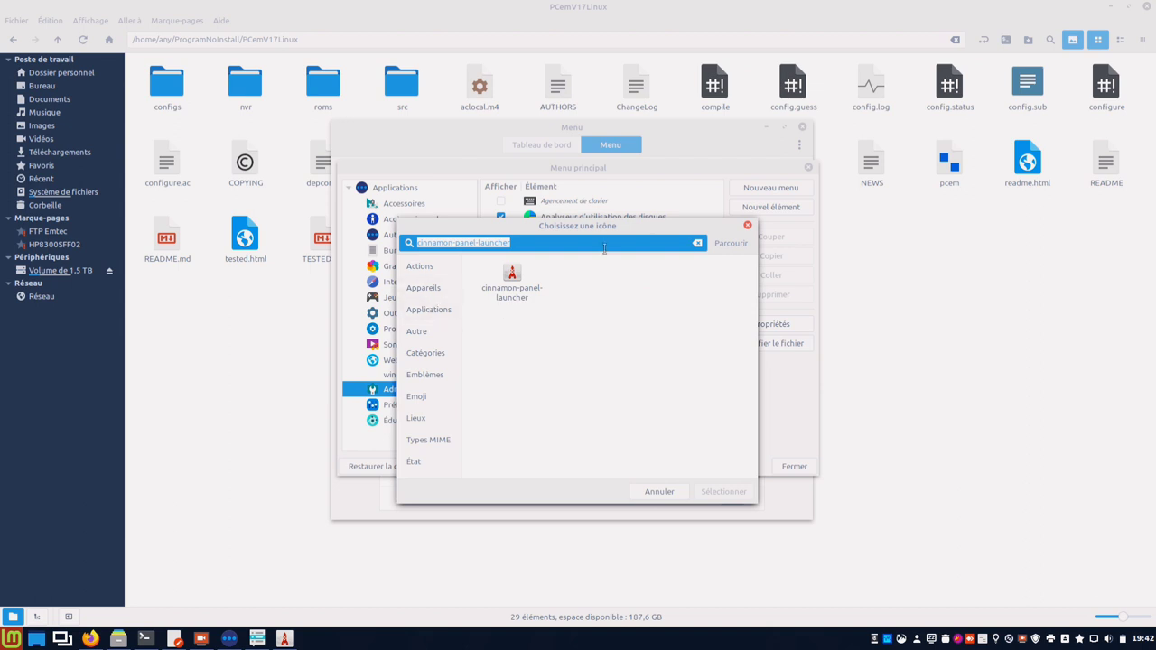
# Search the launcher icons for disk and disq, and browse the Applications icon category.
pyautogui.write('dis')
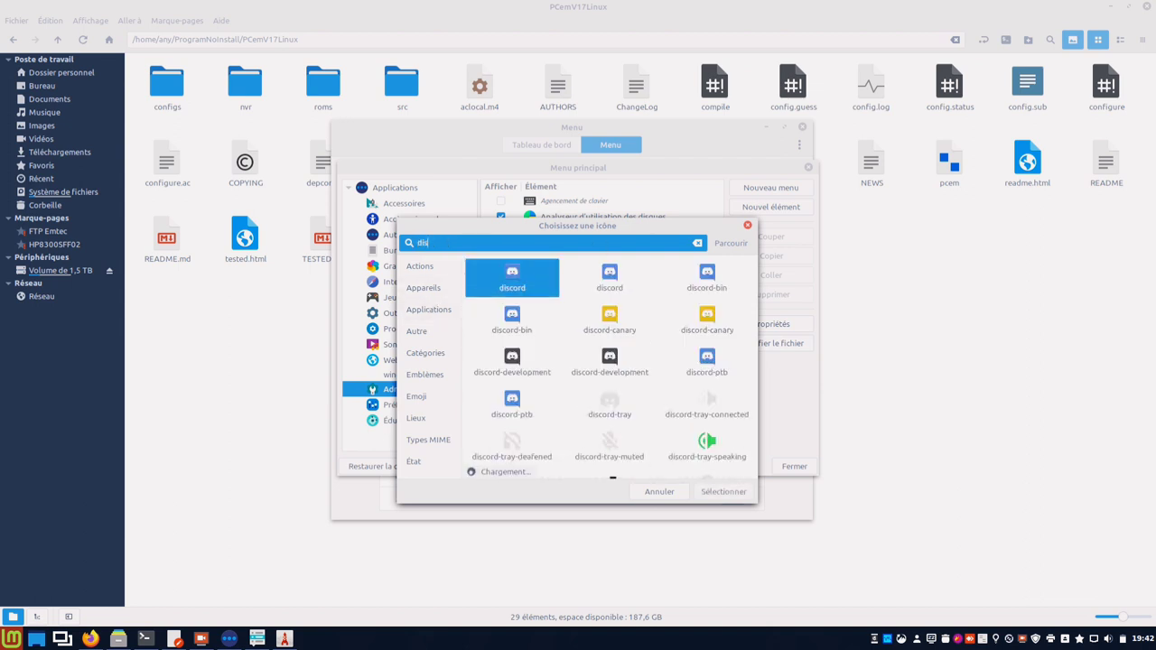
pyautogui.write('k')
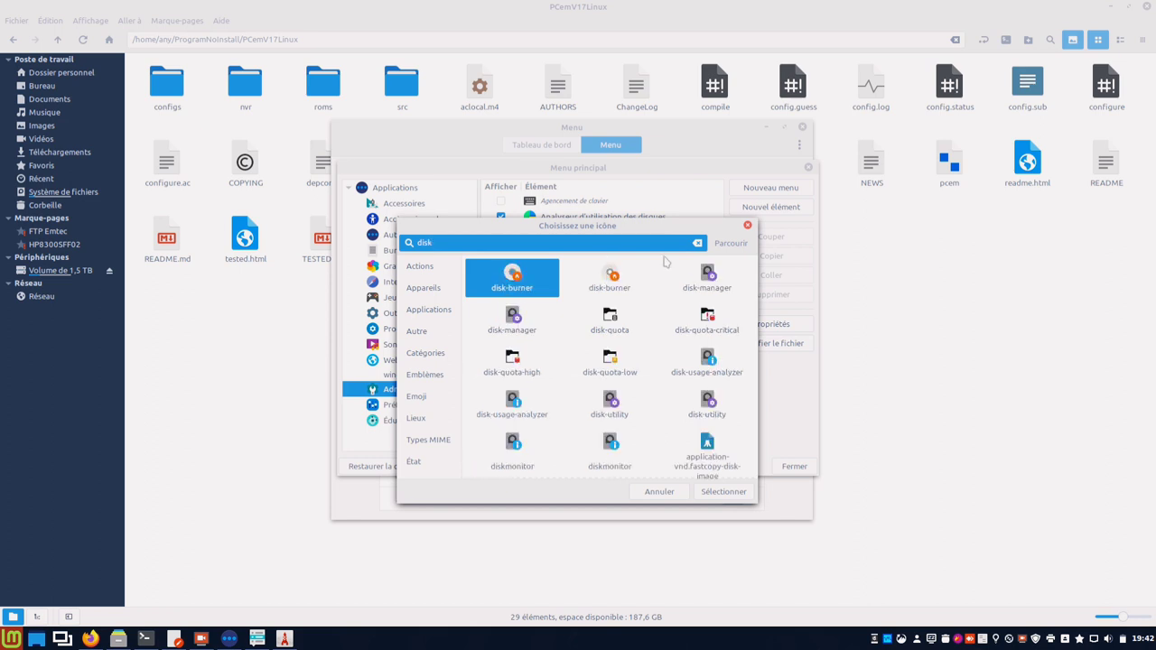
pyautogui.click(434, 310)
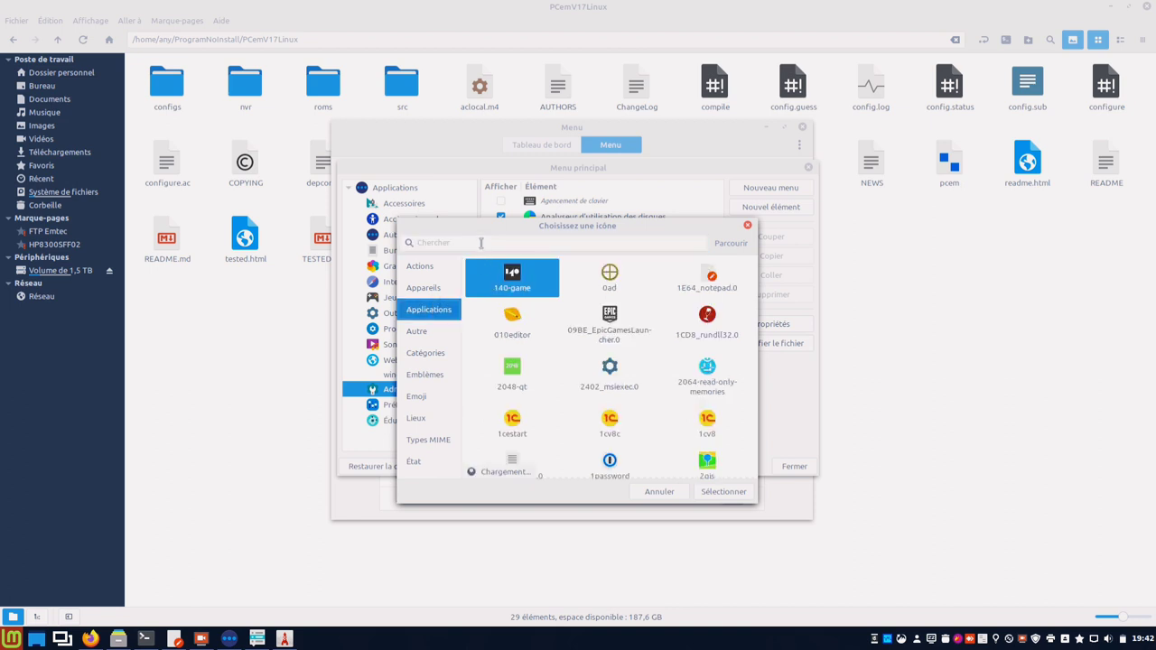
pyautogui.click(435, 246)
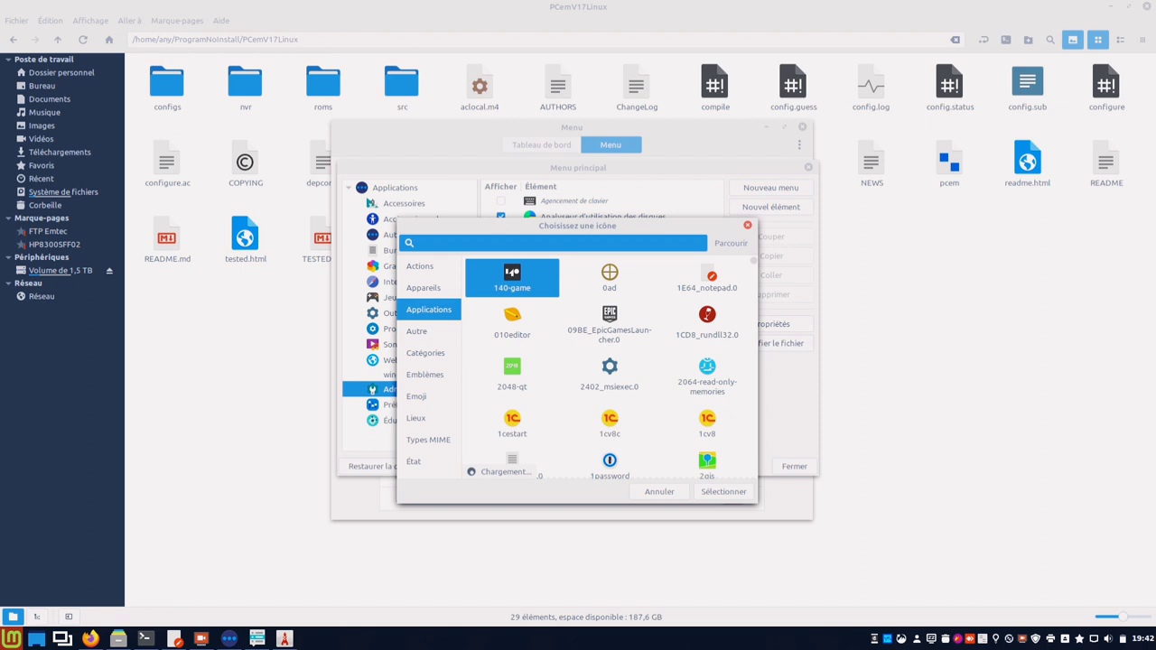
pyautogui.write('dis')
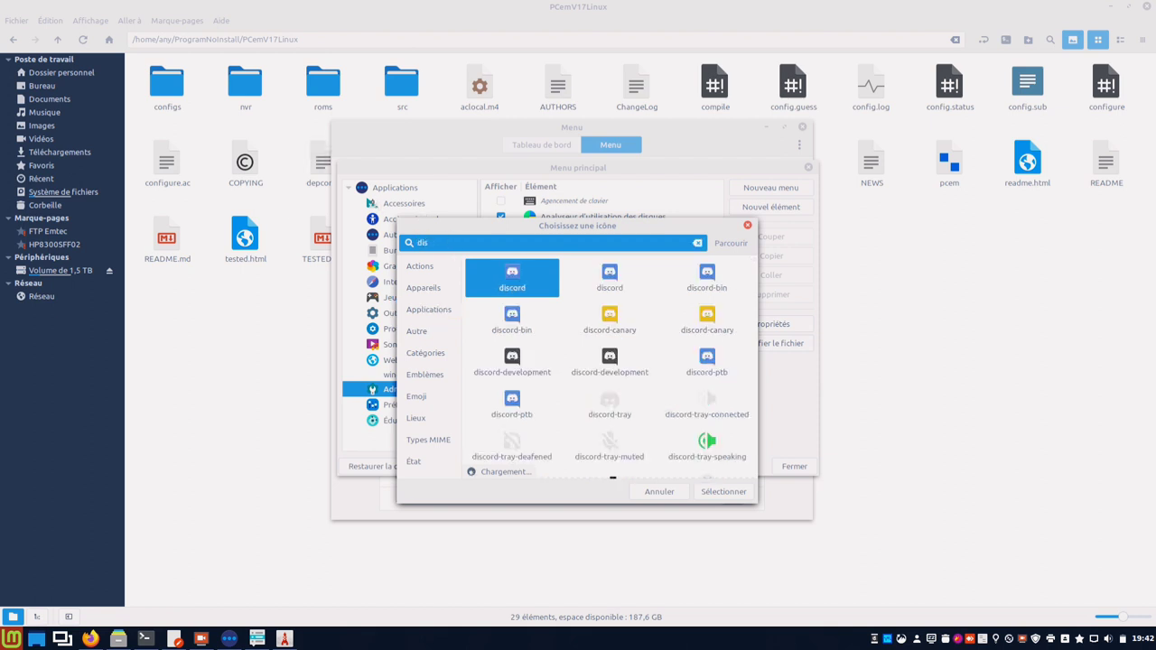
pyautogui.write('c')
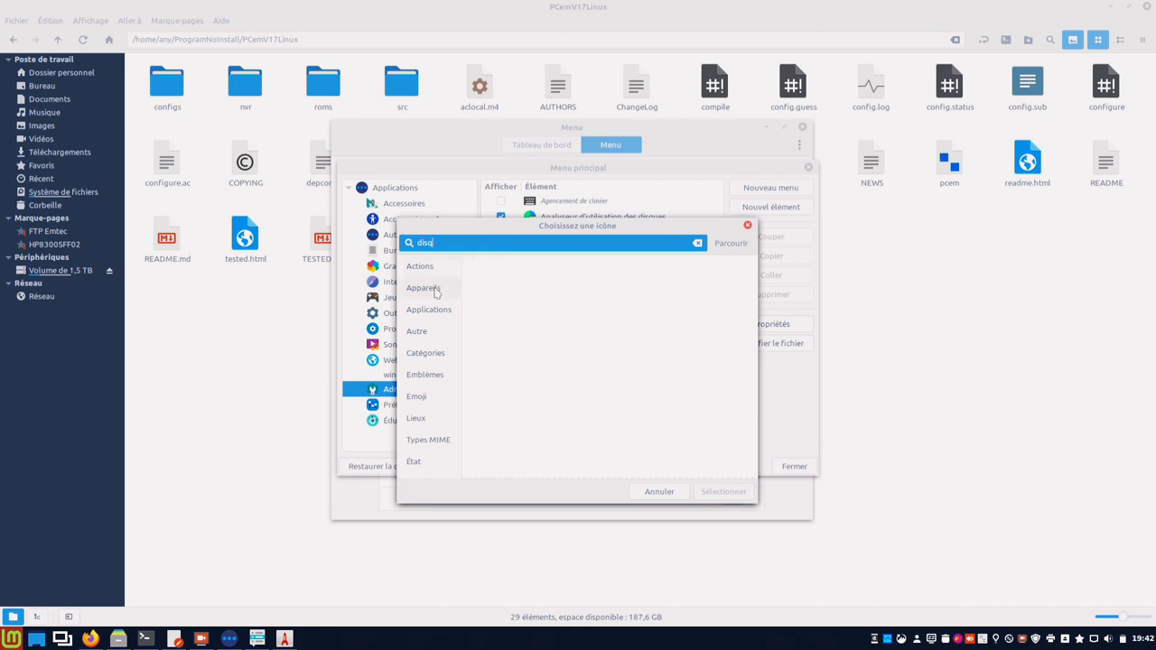
# Give the launcher the 3floppy_unmount icon from the Appareils category, save it, and close the menu editor and menu settings.
pyautogui.click(436, 289)
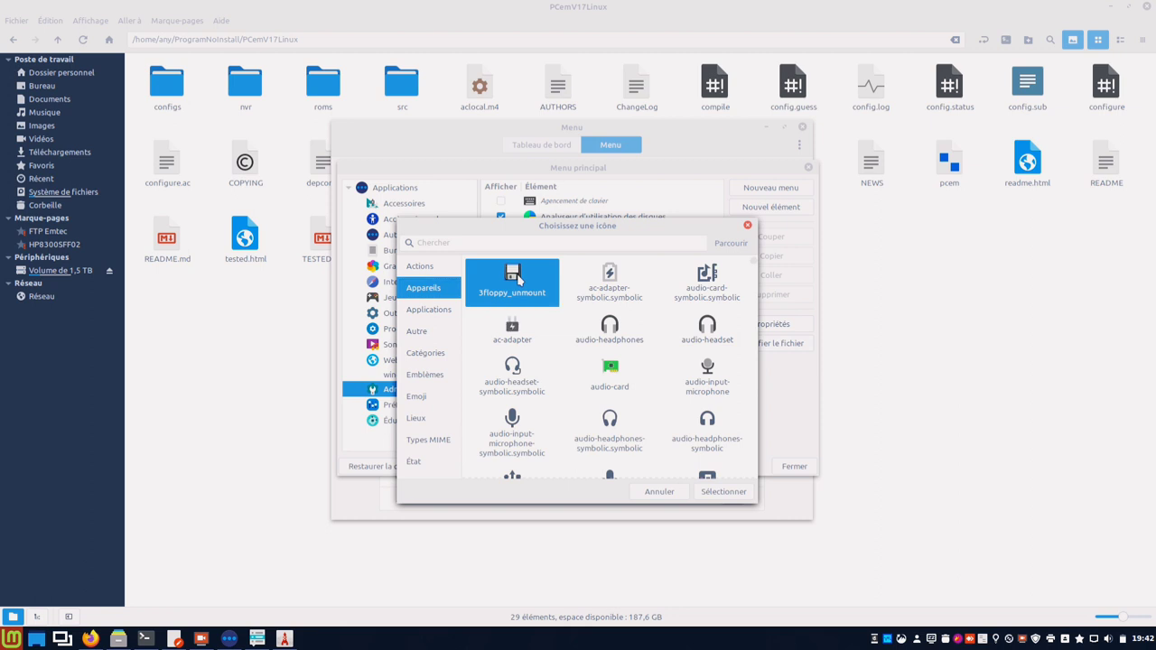
pyautogui.doubleClick(530, 298)
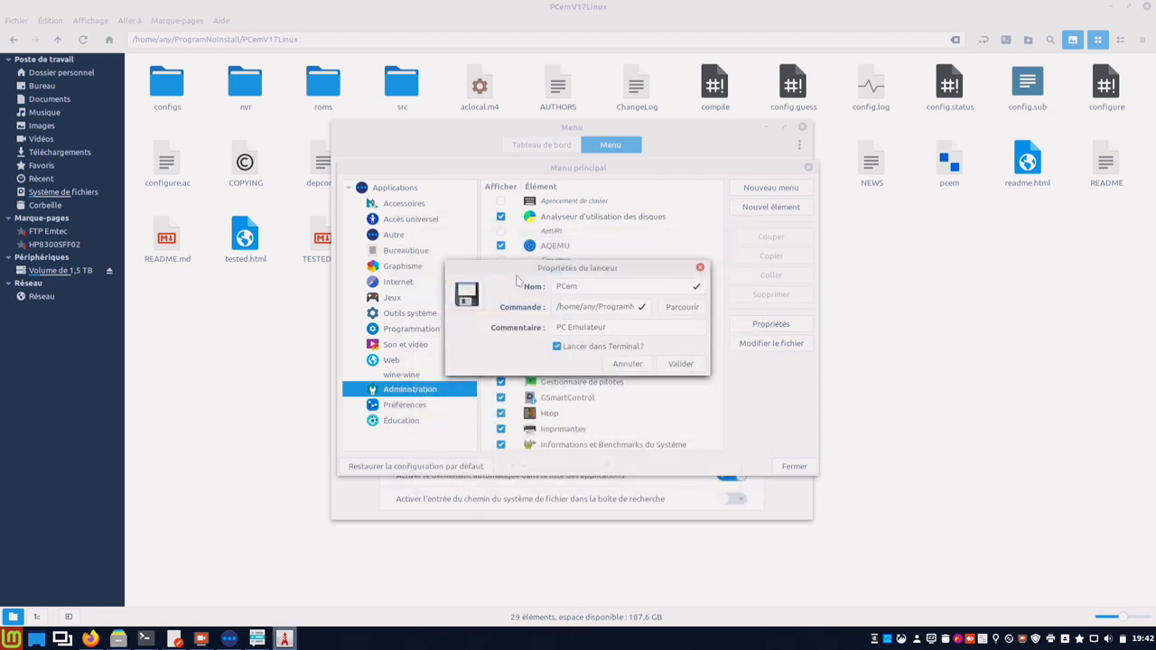
pyautogui.click(681, 364)
pyautogui.click(795, 465)
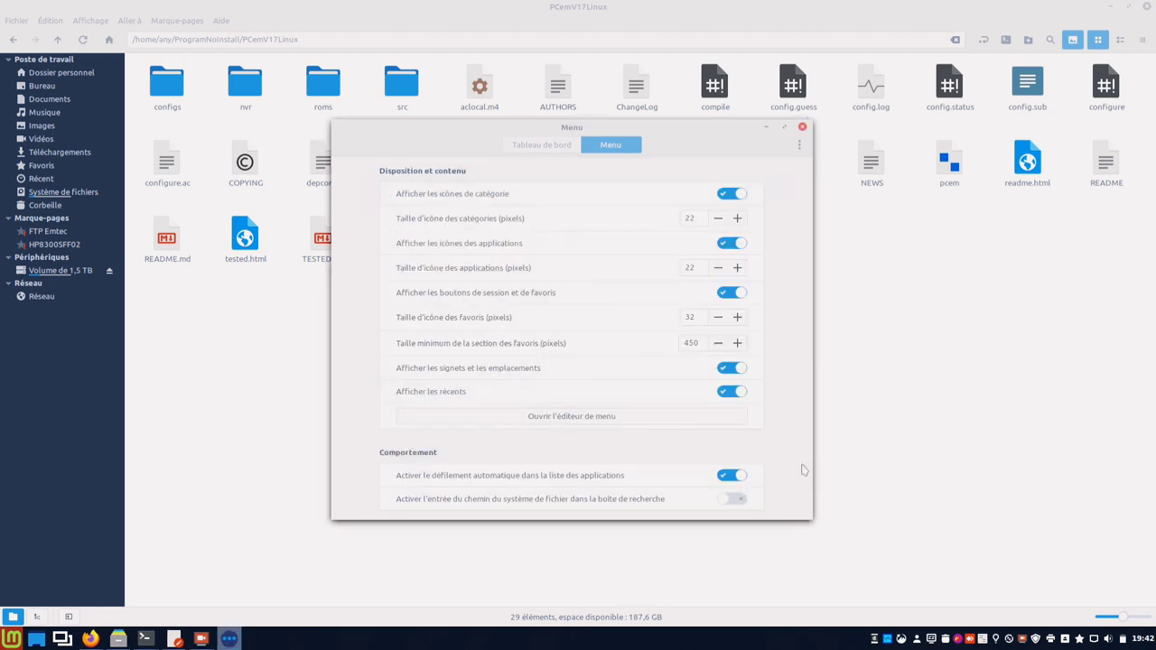
pyautogui.click(802, 127)
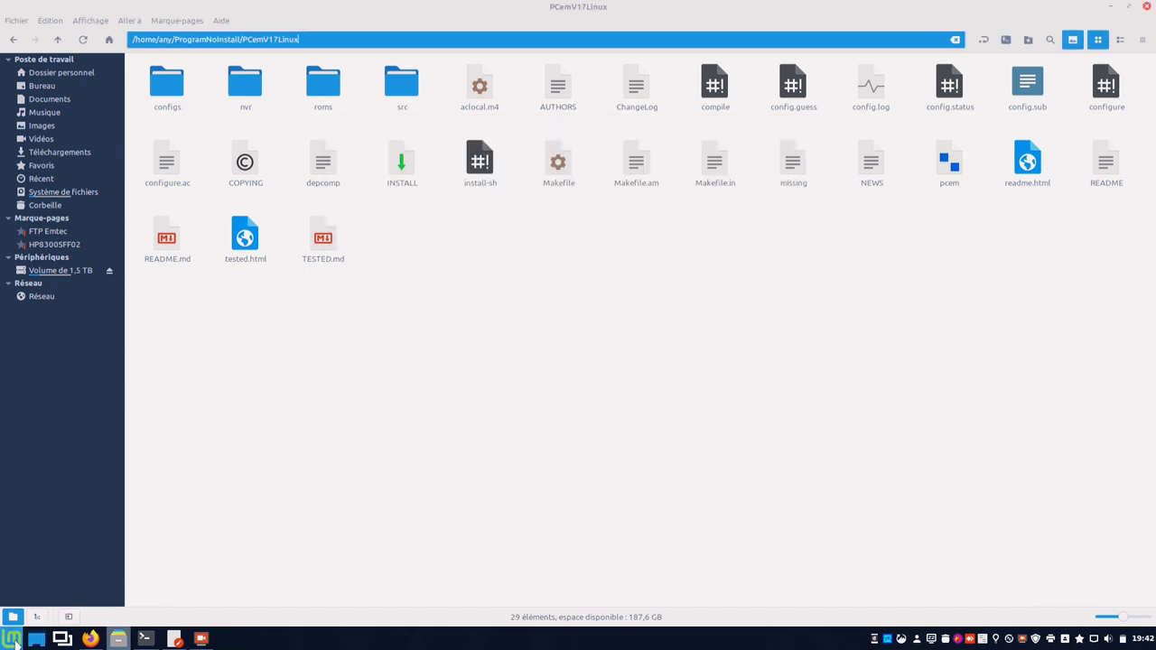
# Test the new launcher by starting PCem from the application menu, and close its Configuration Manager.
pyautogui.click(13, 640)
pyautogui.write('pc')
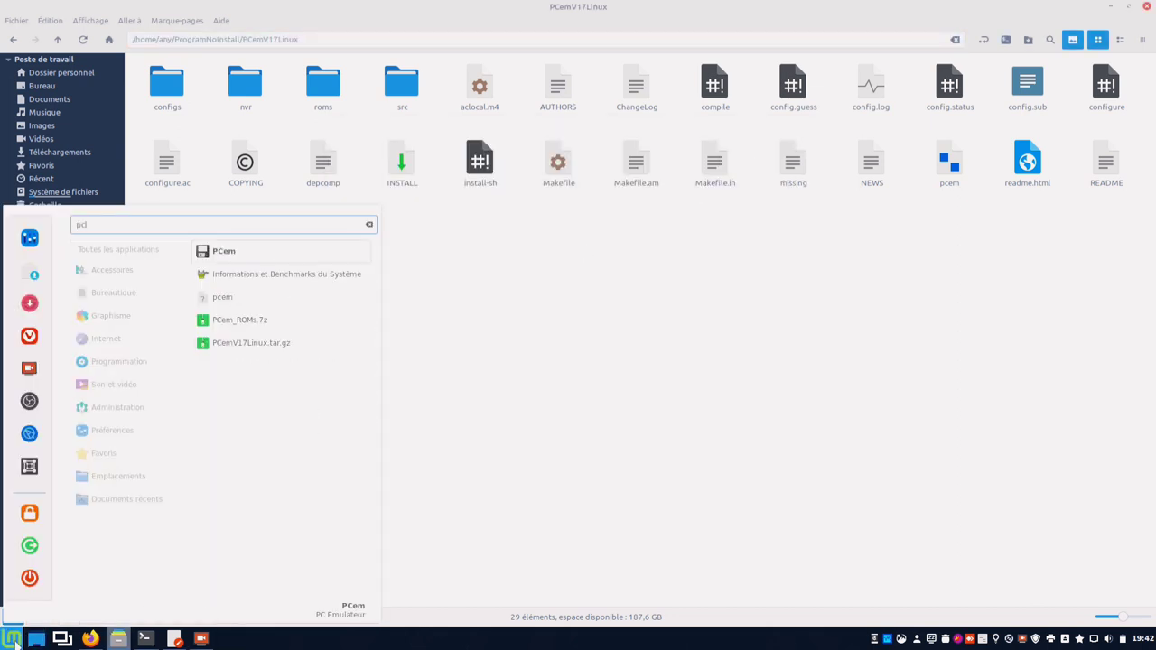
pyautogui.click(212, 256)
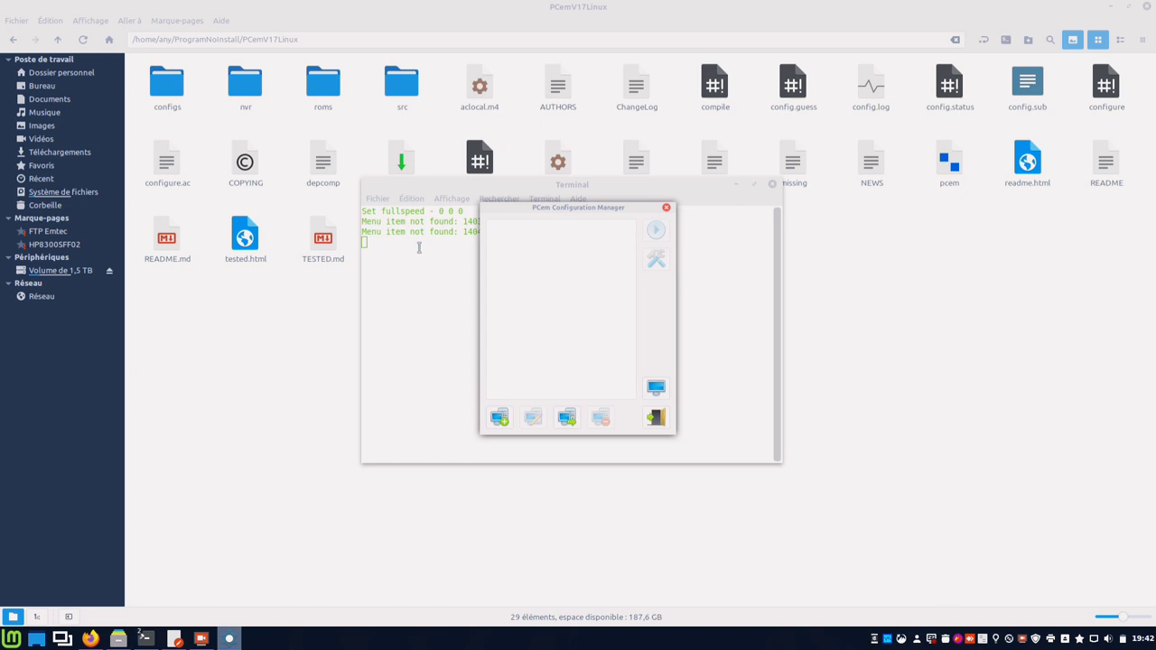
pyautogui.click(666, 207)
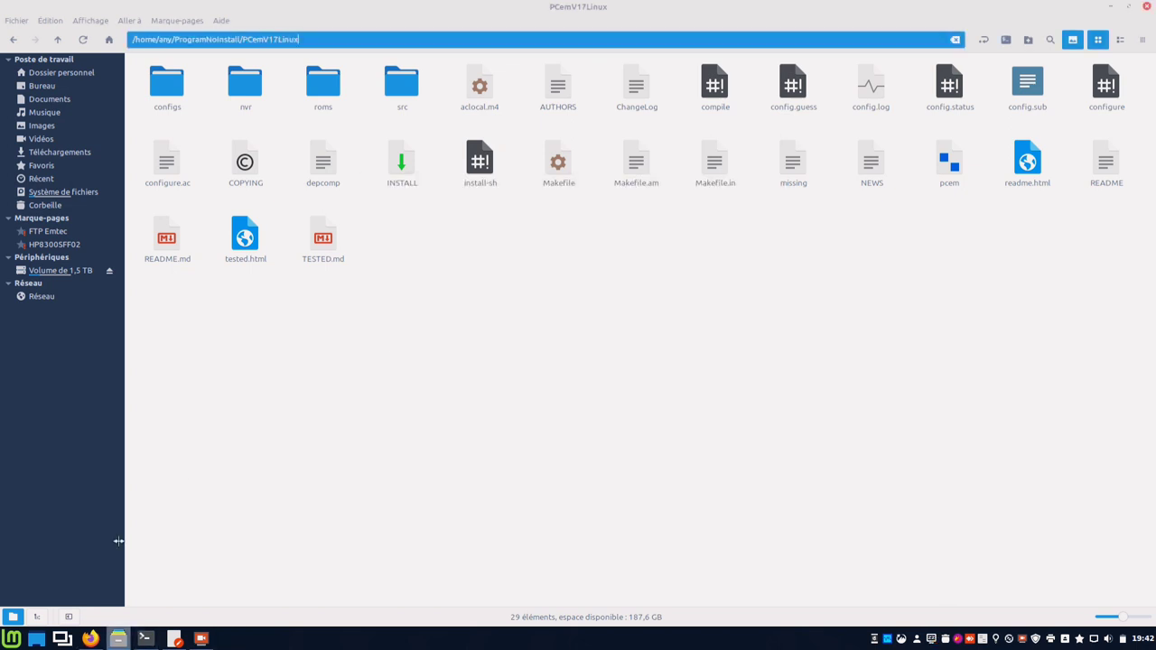
# Open the menu editor from the application menu's configuration settings.
pyautogui.rightClick(11, 643)
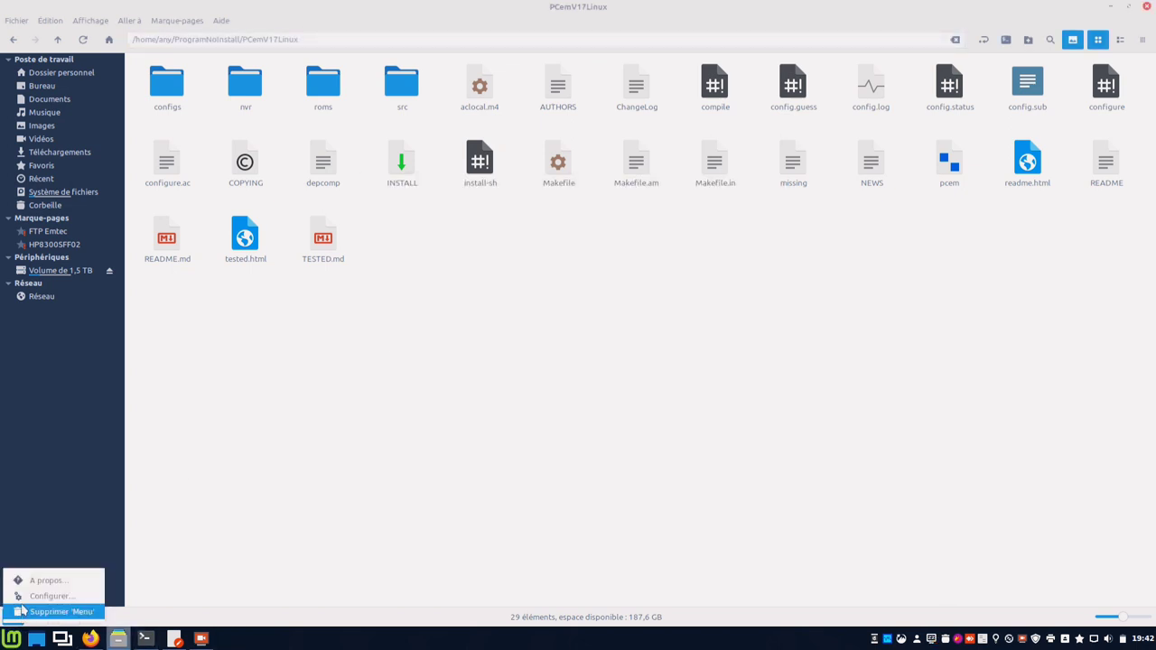
pyautogui.click(312, 517)
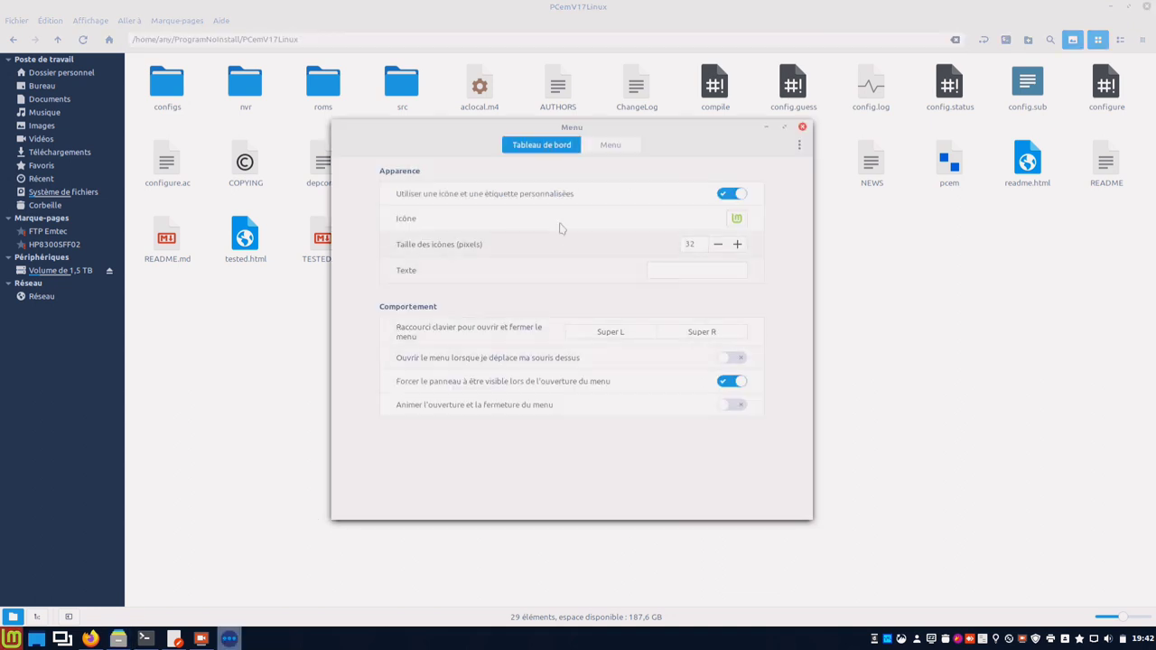
pyautogui.click(611, 147)
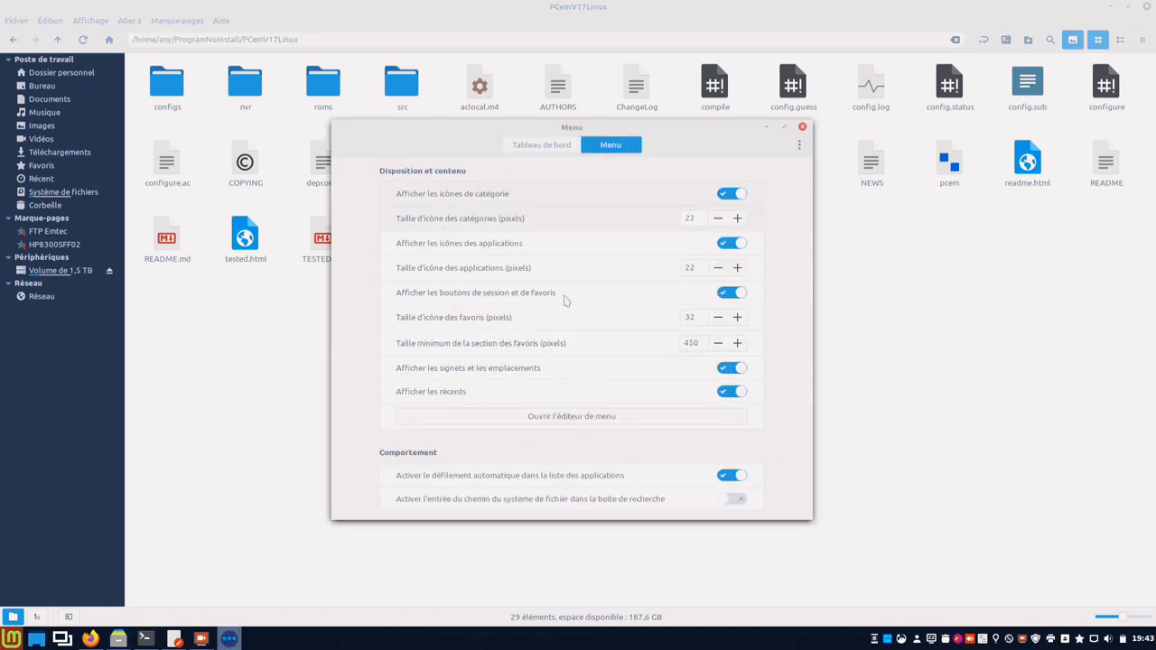
pyautogui.click(554, 420)
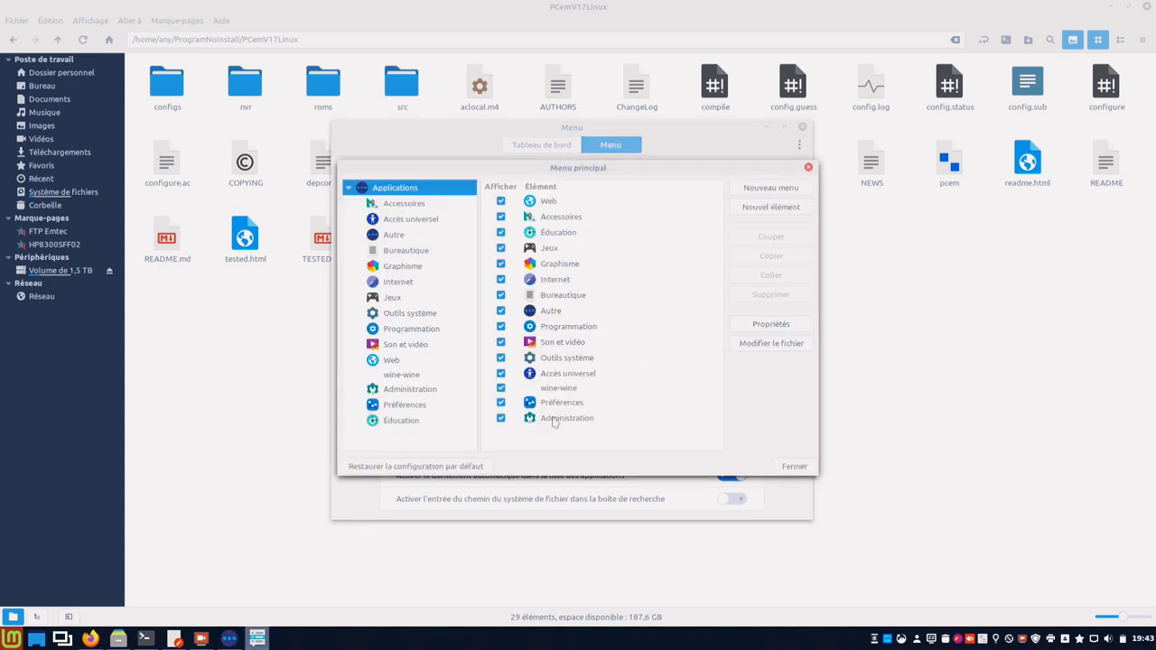
# Turn off running in a terminal for the PCem launcher in the Administration category, save it, and close the menu editor and settings.
pyautogui.click(409, 389)
pyautogui.scroll(-5, 573, 370)
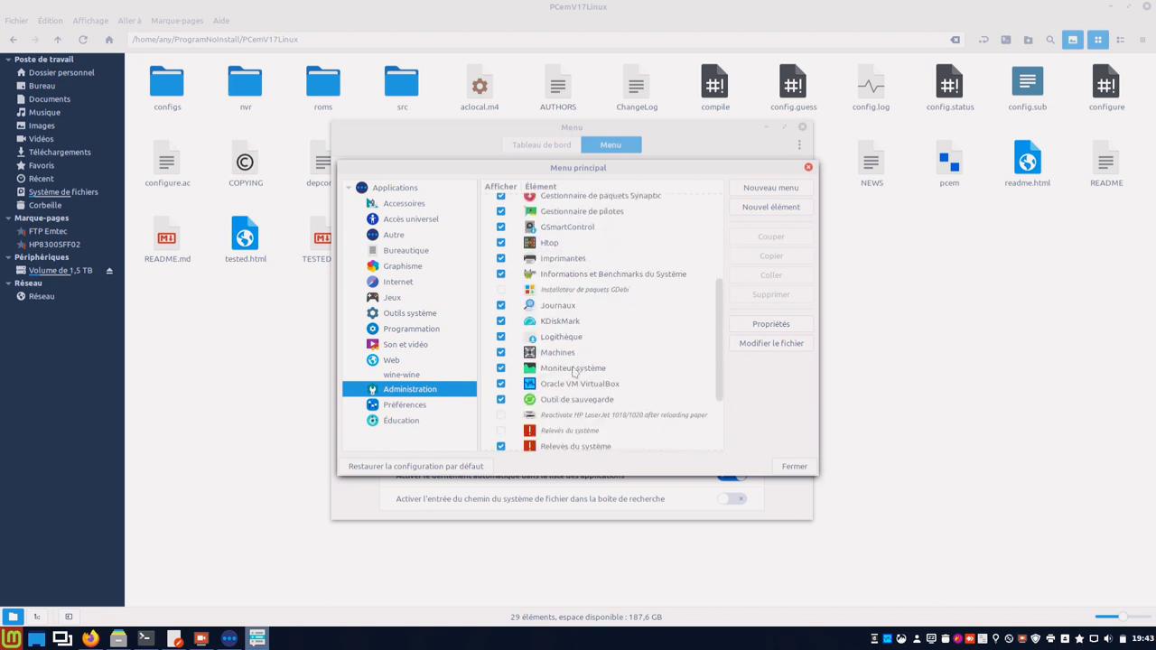
pyautogui.click(562, 444)
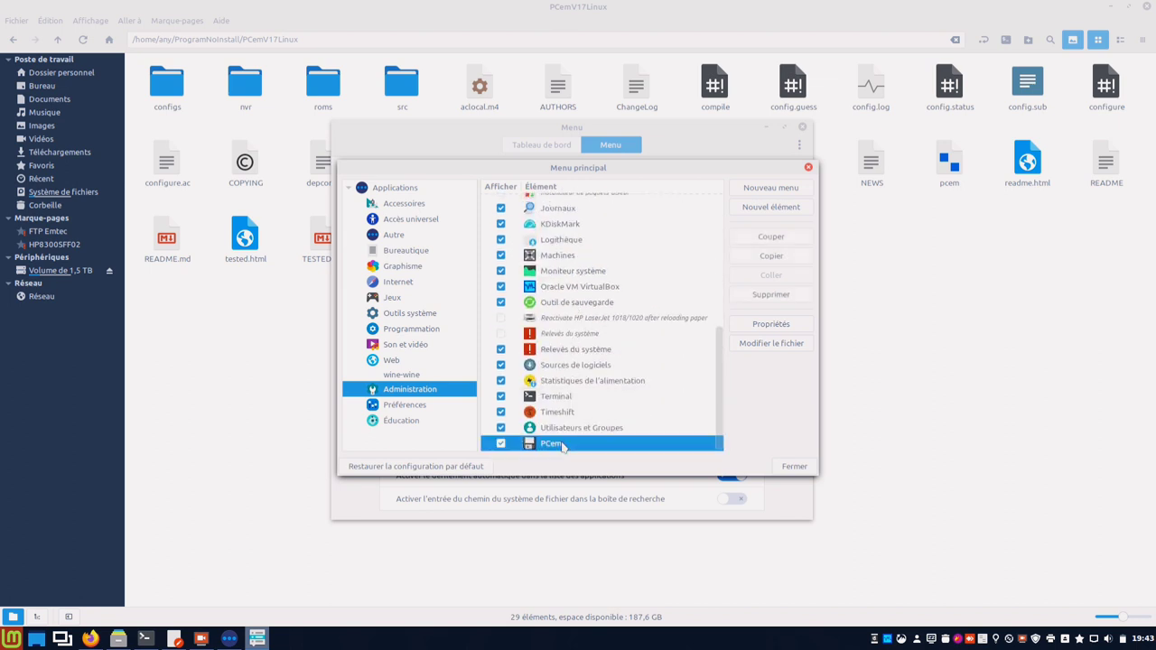
pyautogui.click(771, 325)
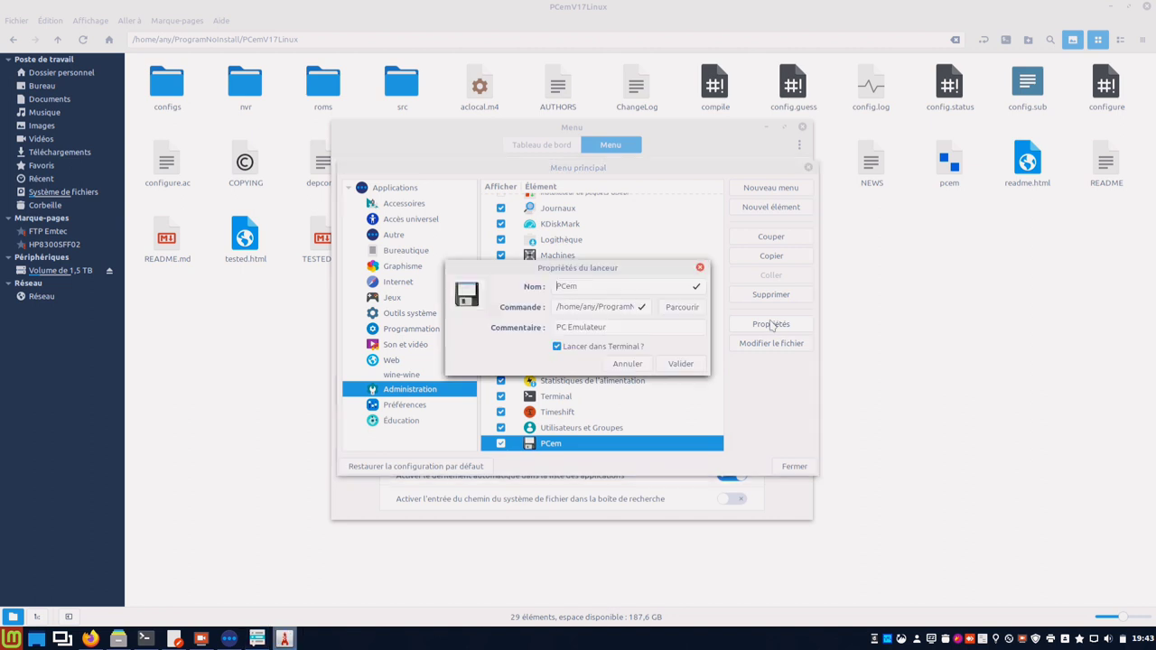
pyautogui.click(595, 349)
pyautogui.click(679, 362)
pyautogui.click(791, 466)
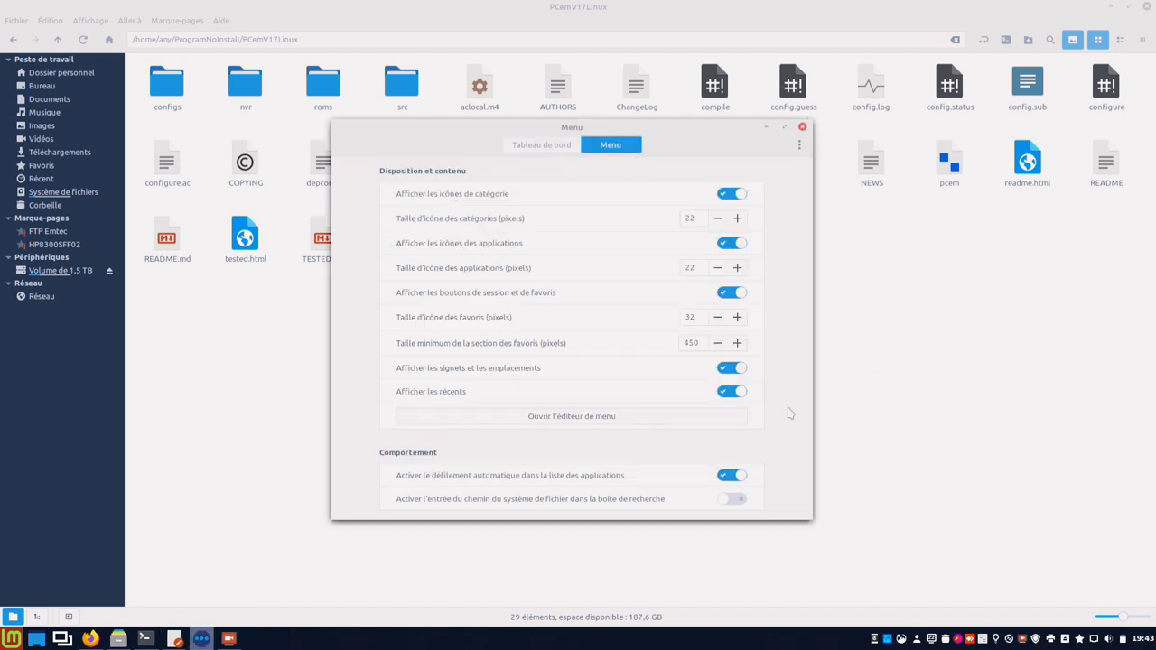
pyautogui.click(802, 126)
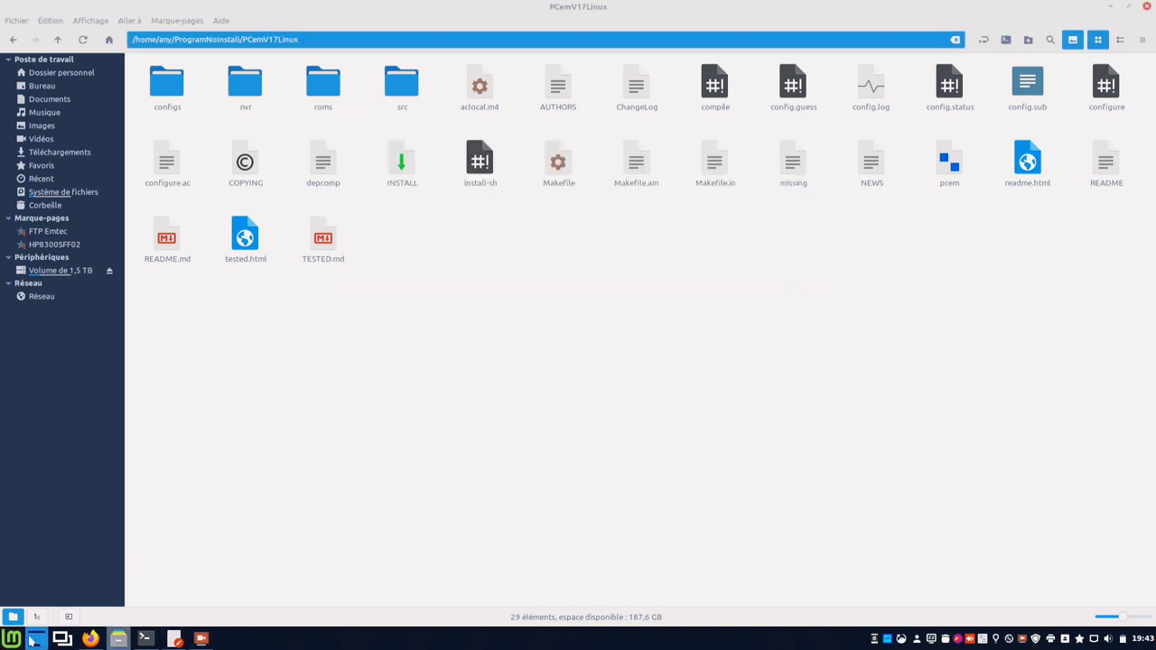
# Search the application menu for pc and launch PCem.
pyautogui.click(15, 639)
pyautogui.write('pc')
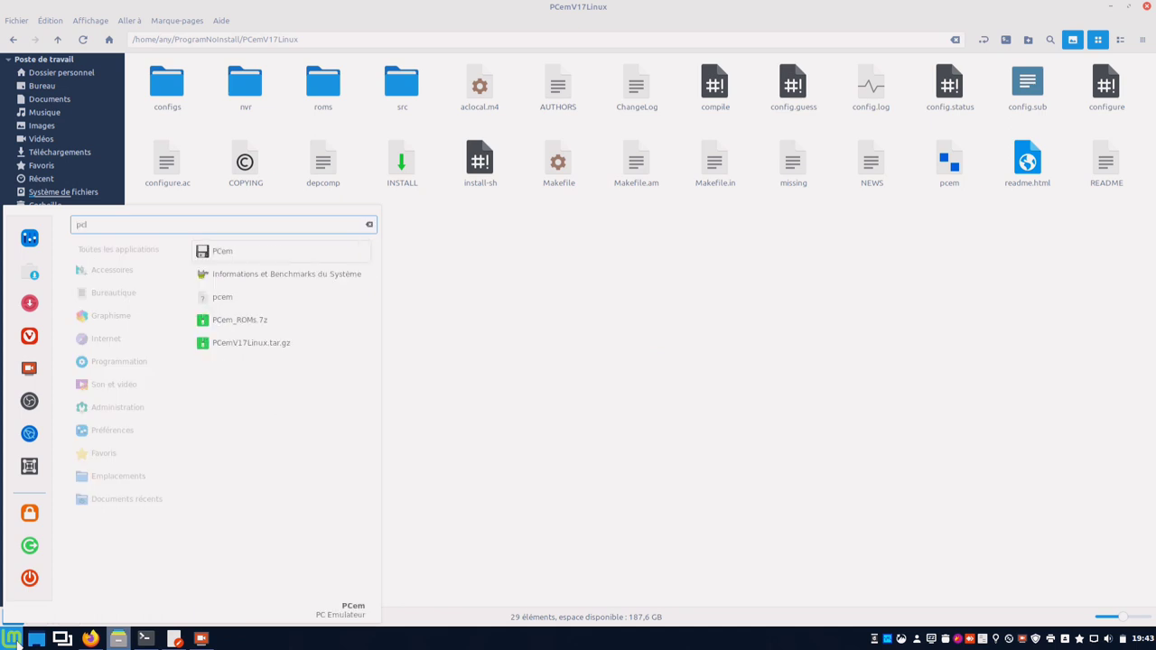
pyautogui.press('Return')
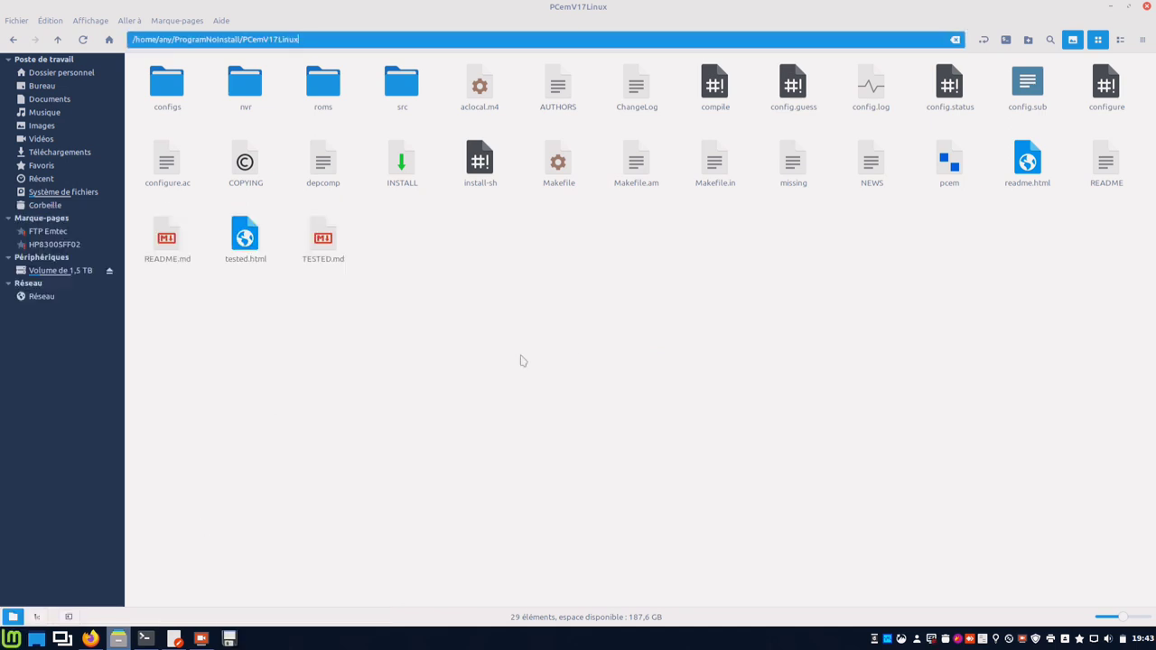
# Minimize the file manager and browser windows, close the terminal, and move the PCem Configuration Manager over the empty desktop.
pyautogui.click(1116, 11)
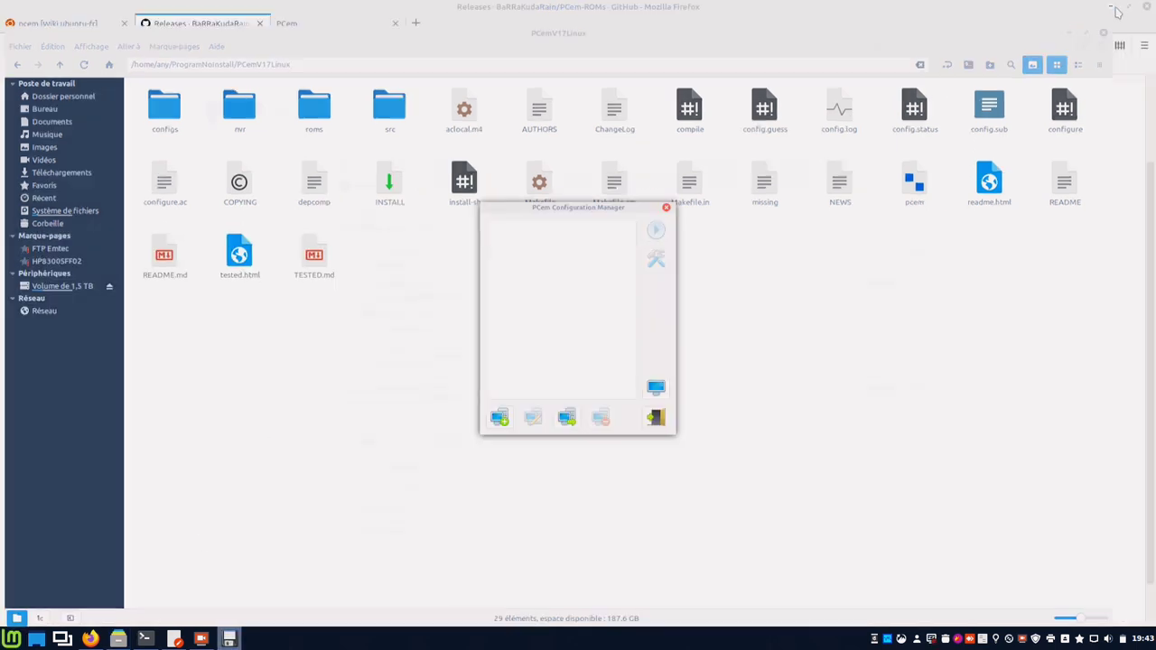
pyautogui.click(1114, 11)
pyautogui.click(1114, 11)
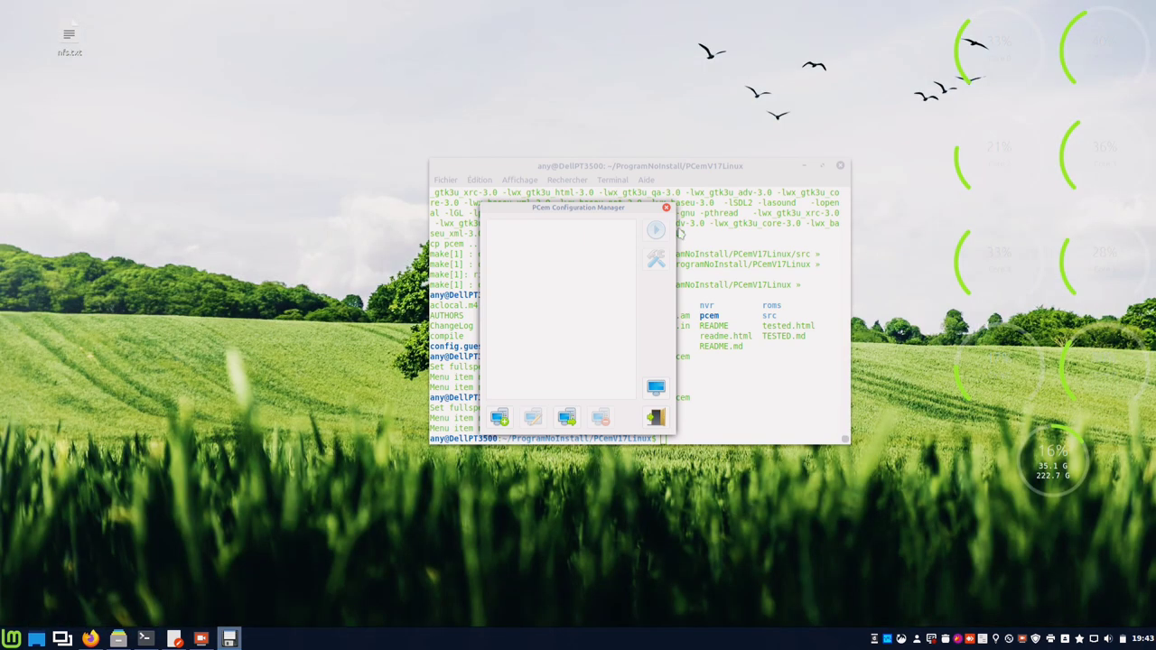
pyautogui.click(840, 166)
pyautogui.moveTo(597, 210); pyautogui.dragTo(625, 176)
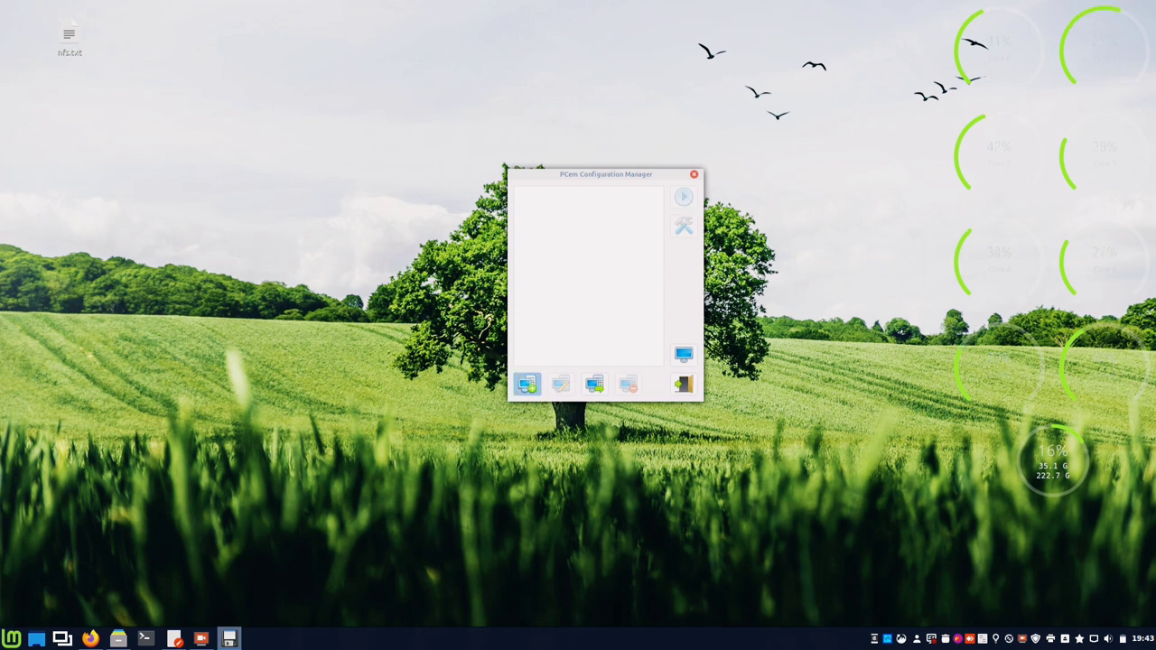
# Create a new PCem configuration named essai and choose the [Socket 7] Shuttle HOT-557 machine.
pyautogui.click(527, 384)
pyautogui.write('essai')
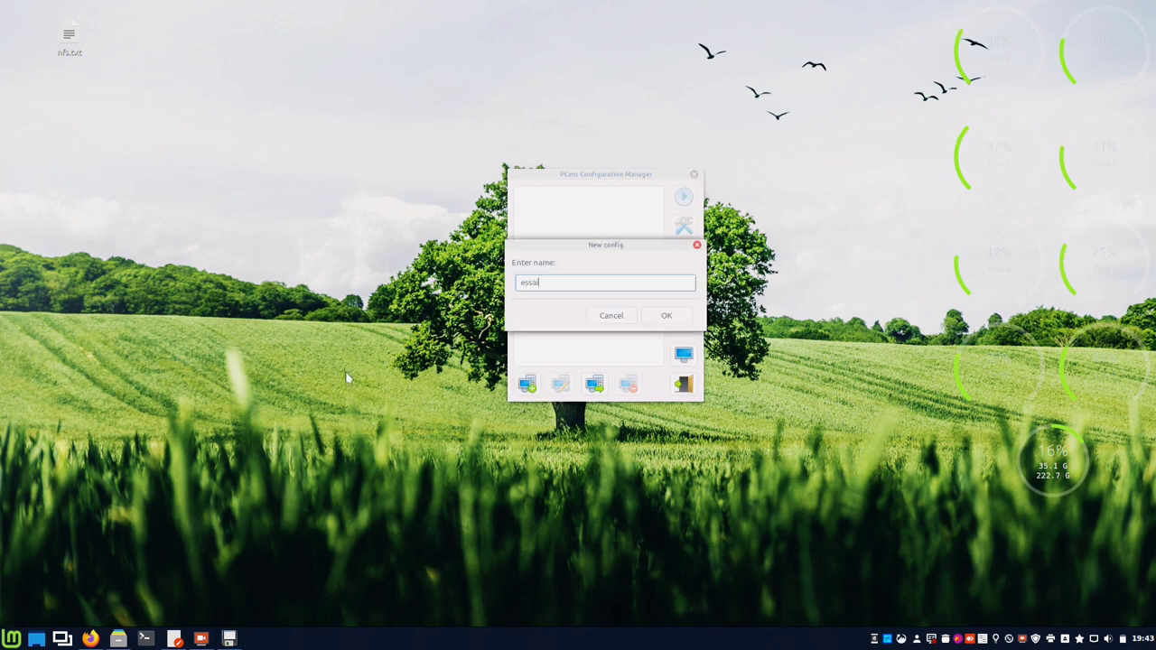
pyautogui.press('Return')
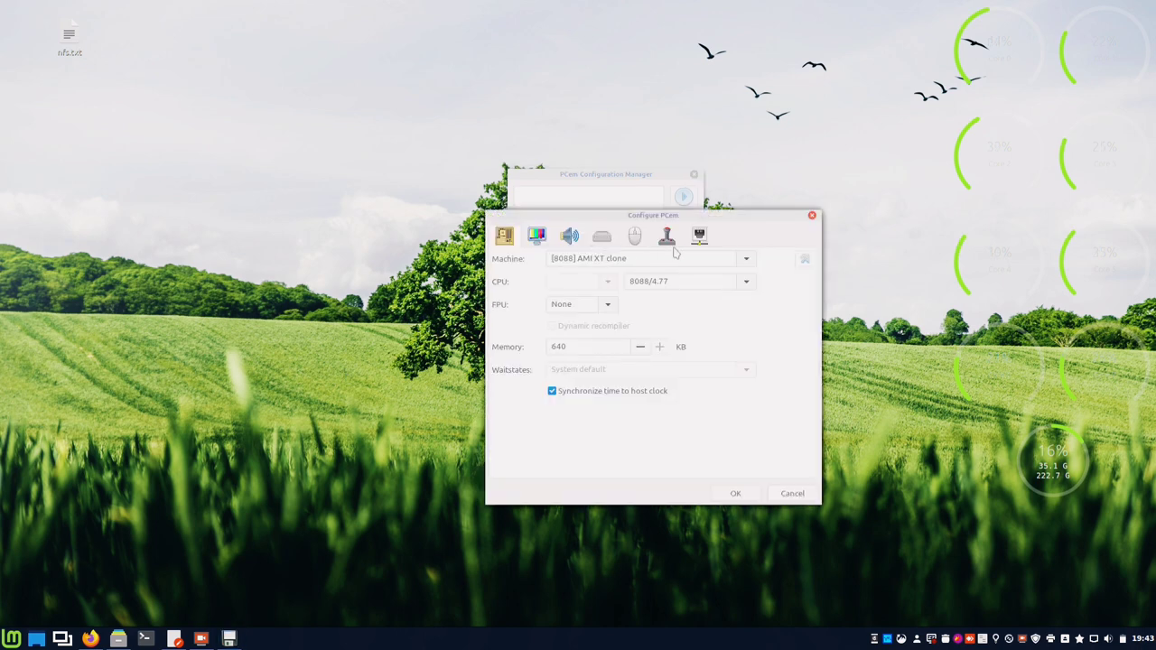
pyautogui.click(746, 258)
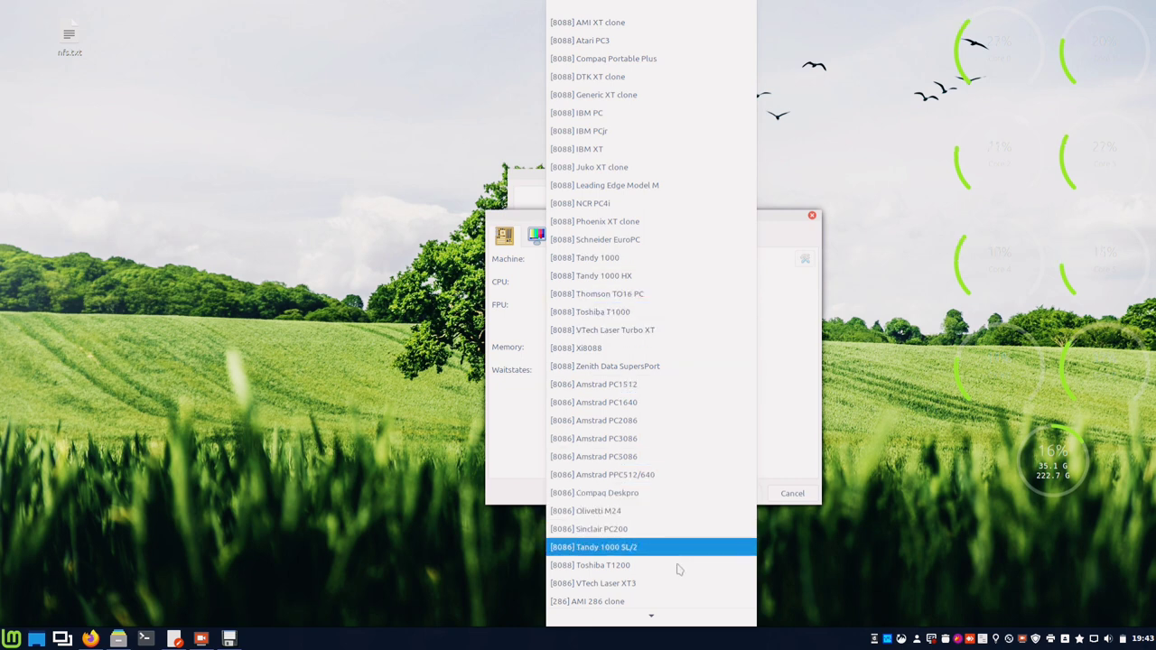
pyautogui.moveTo(673, 618)
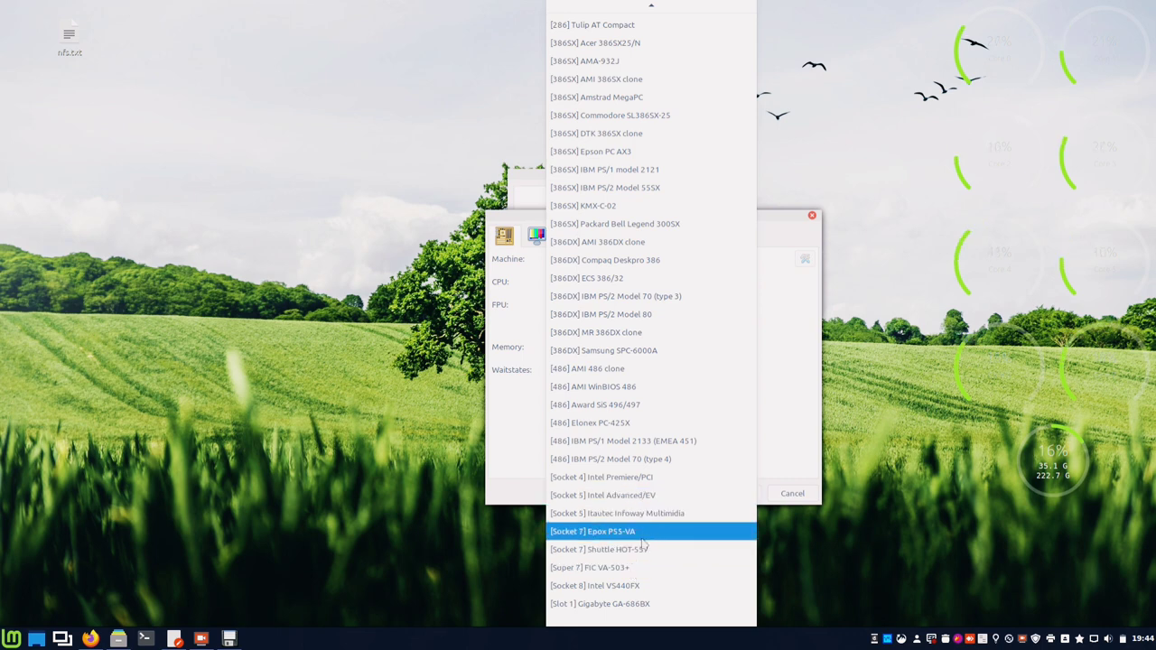
pyautogui.press('Escape')
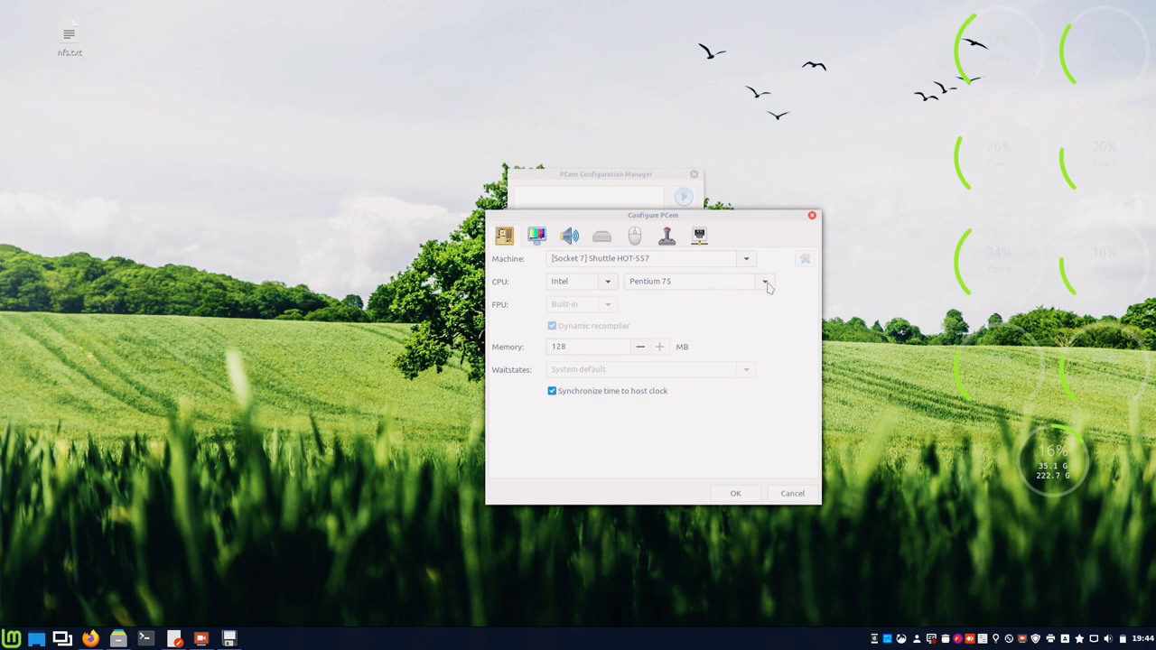
# Keep Intel as the CPU brand, choose the Pentium 75, and set the memory to 8 MB.
pyautogui.click(608, 281)
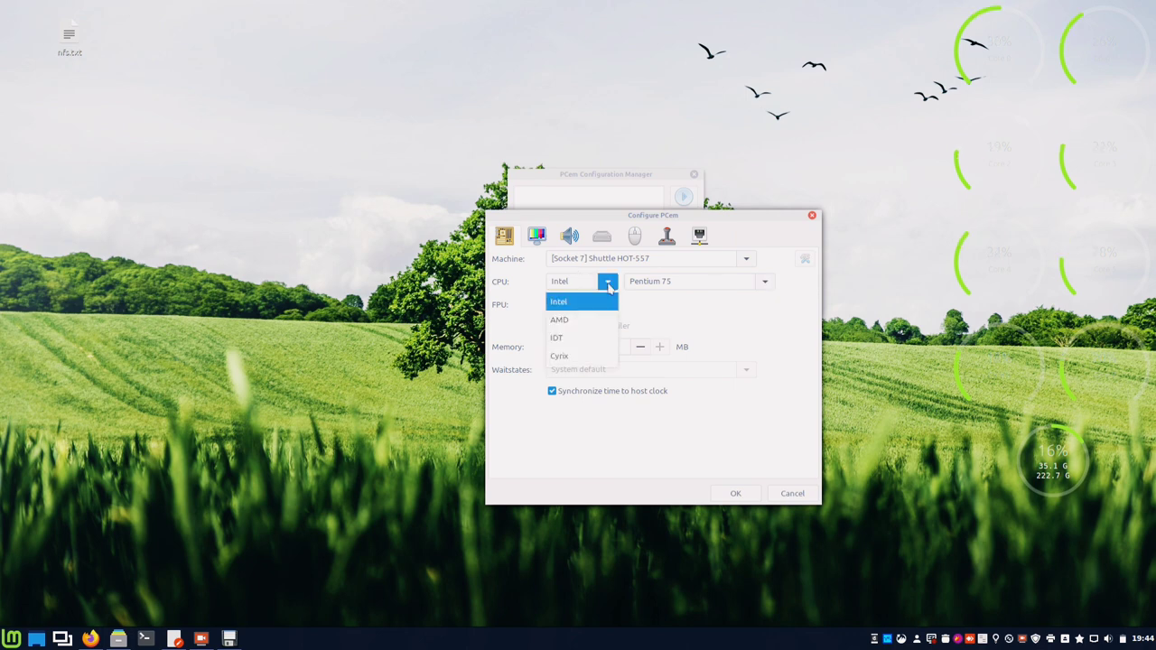
pyautogui.click(608, 281)
pyautogui.click(764, 283)
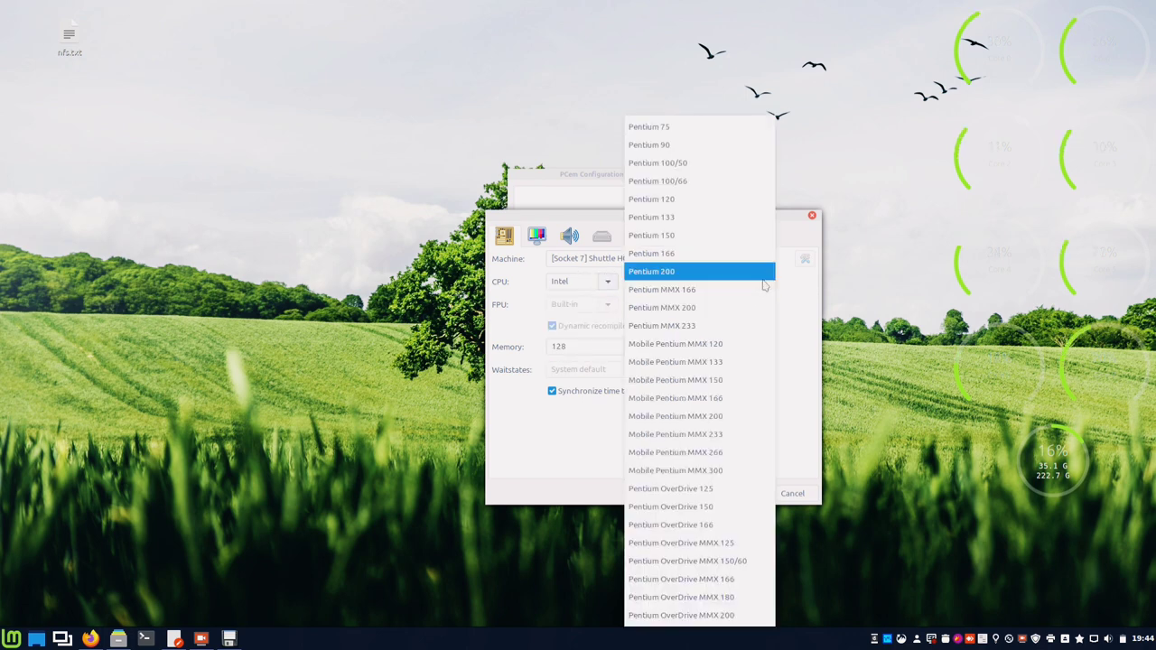
pyautogui.click(732, 128)
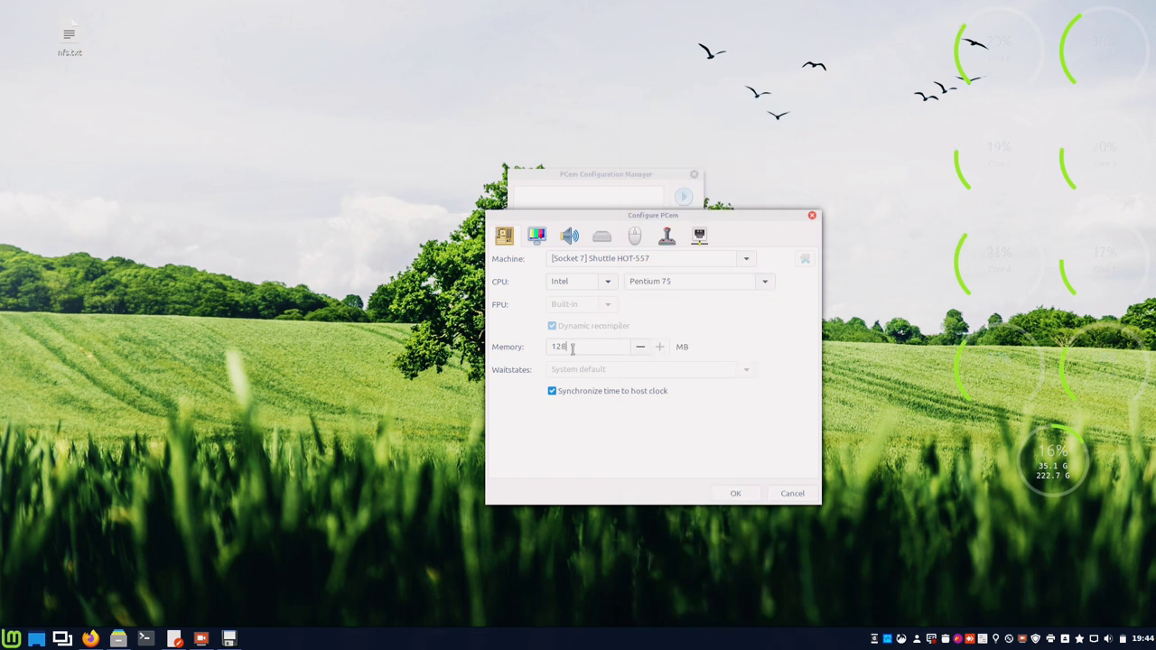
pyautogui.moveTo(572, 349); pyautogui.dragTo(536, 351)
pyautogui.write('8')
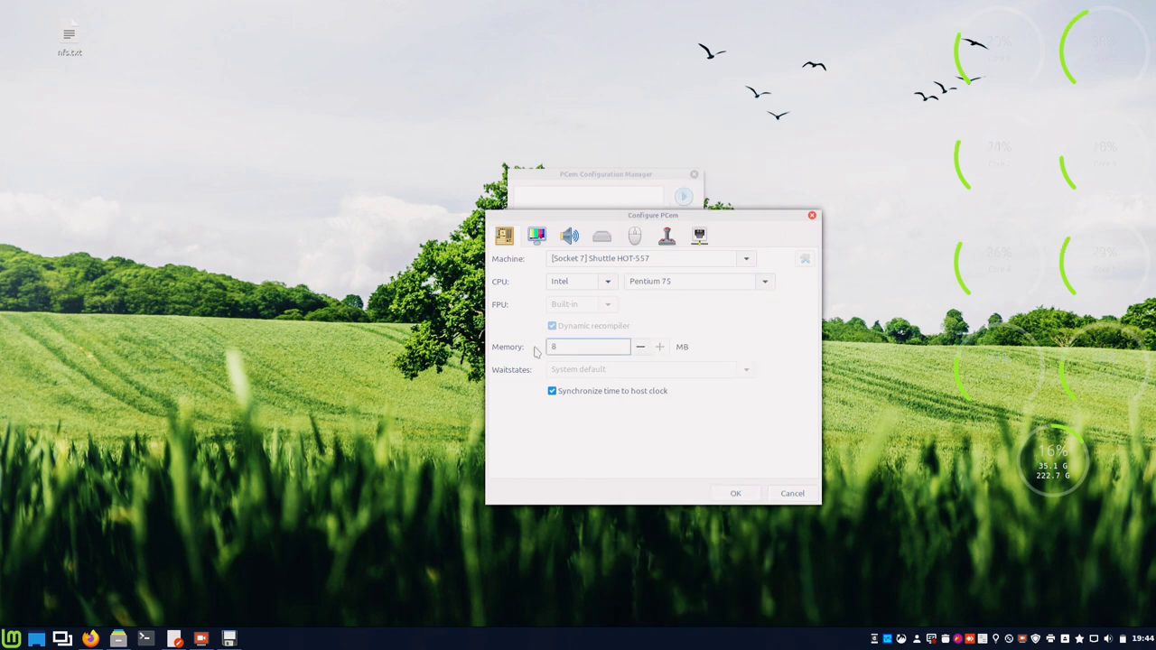
# Set the video device to Cirrus Logic CL-GD5434 and the sound device to Sound Blaster 1.0.
pyautogui.click(538, 235)
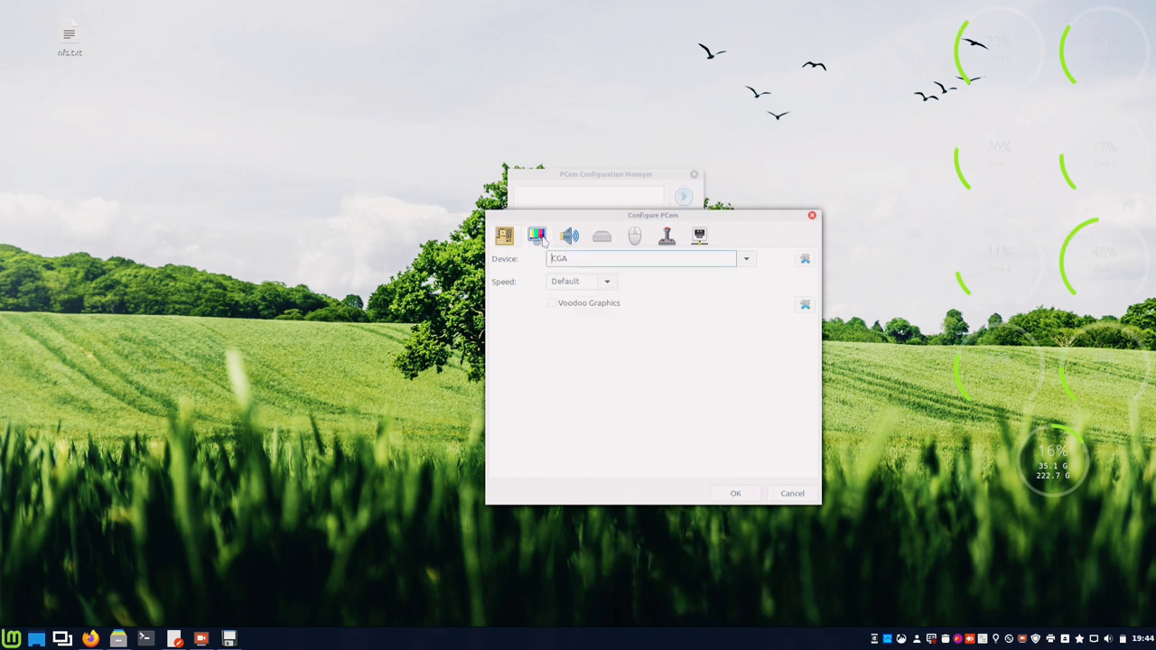
pyautogui.click(746, 261)
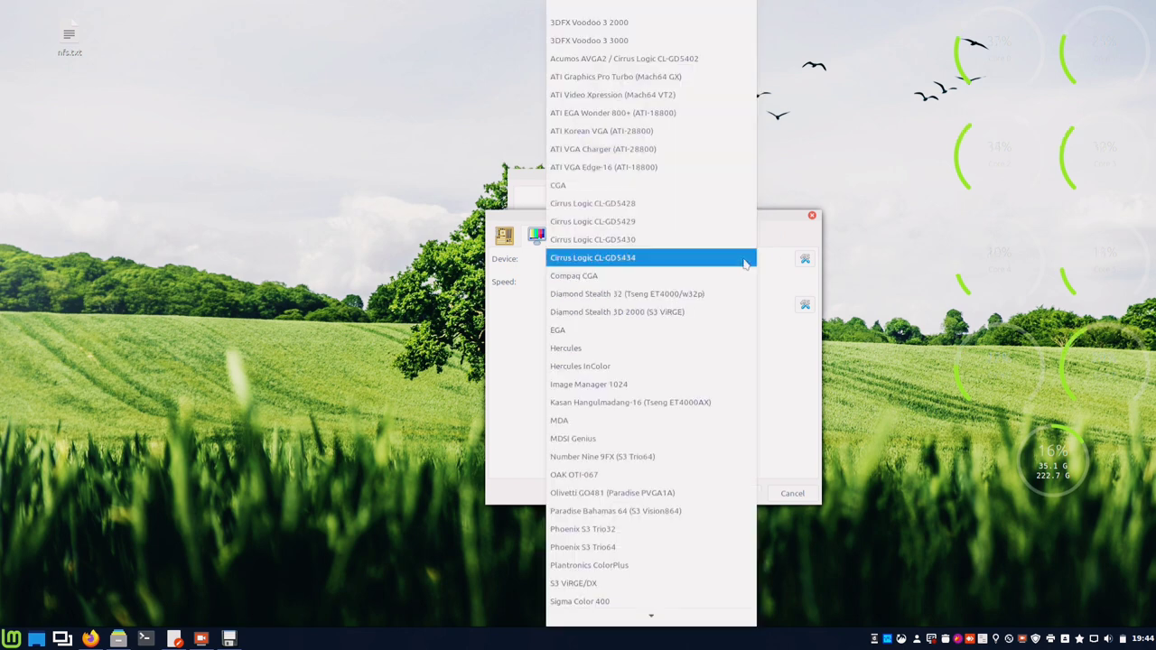
pyautogui.click(746, 262)
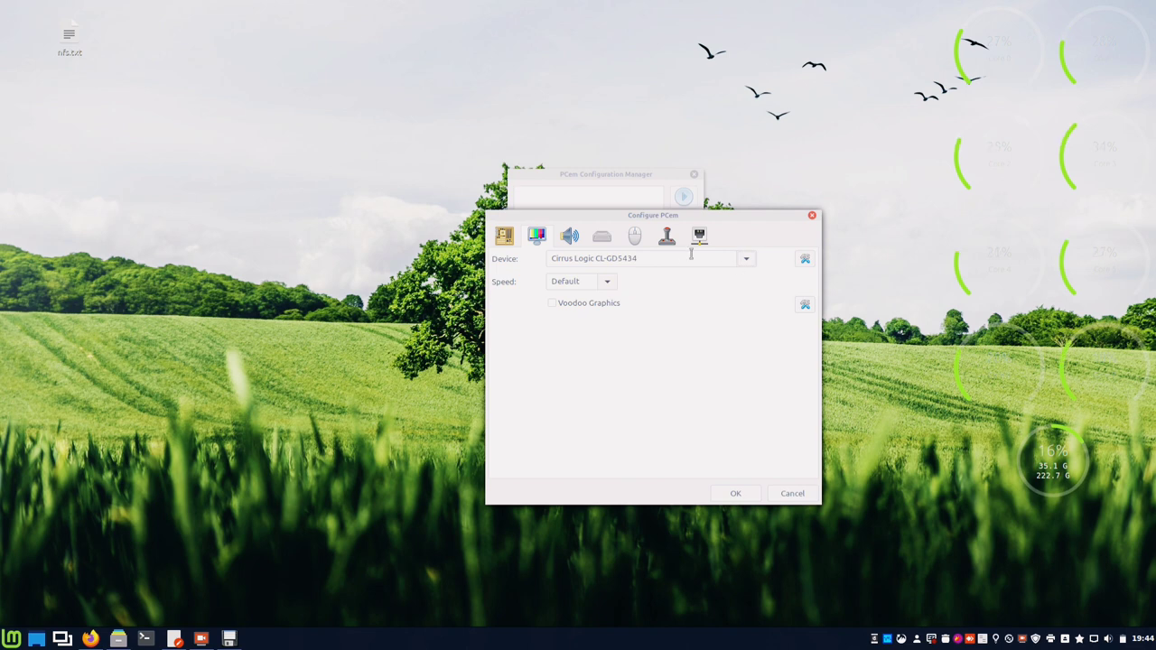
pyautogui.click(569, 236)
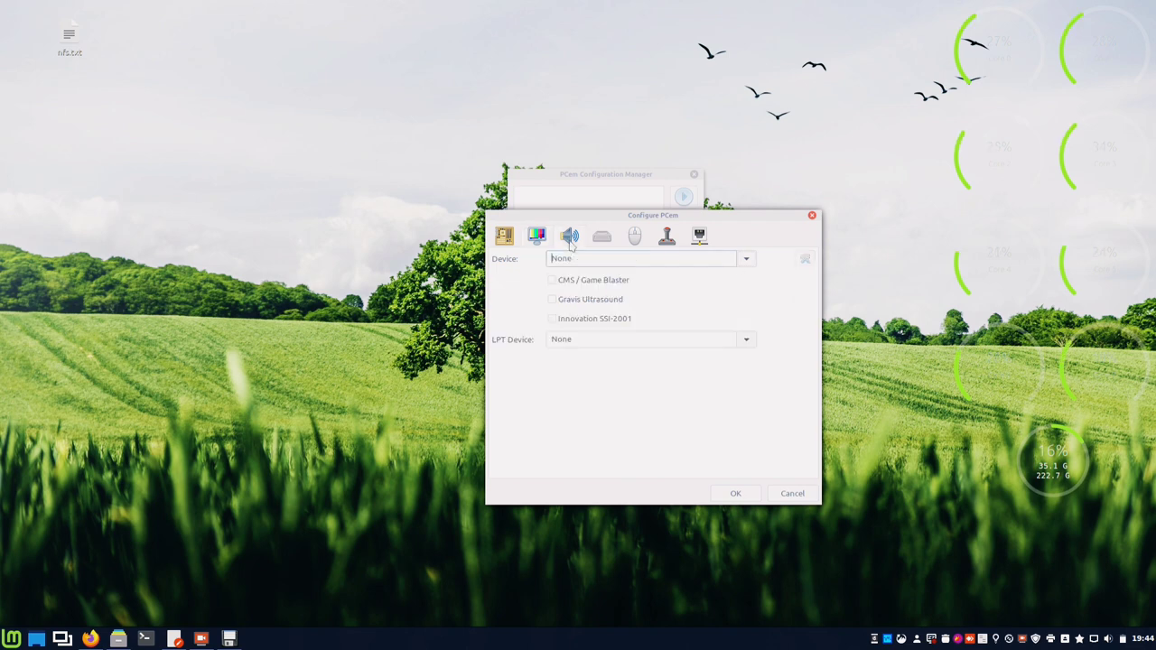
pyautogui.click(746, 261)
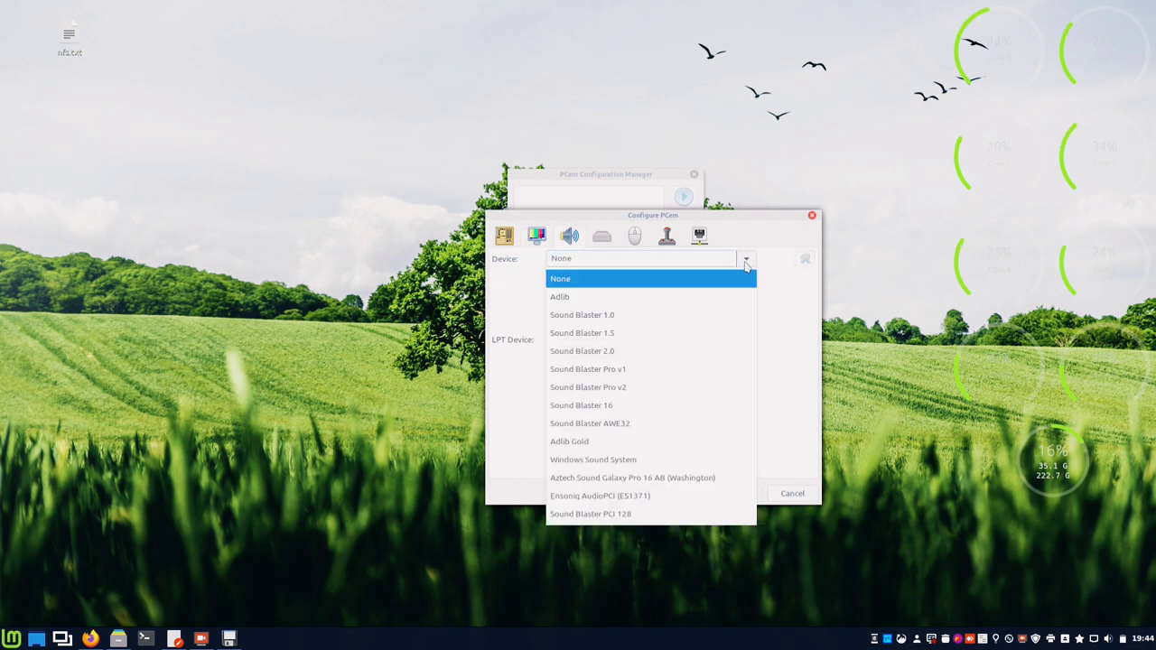
pyautogui.click(674, 314)
# Review the drive, mouse, joystick and network settings, and cancel the new configuration.
pyautogui.click(601, 237)
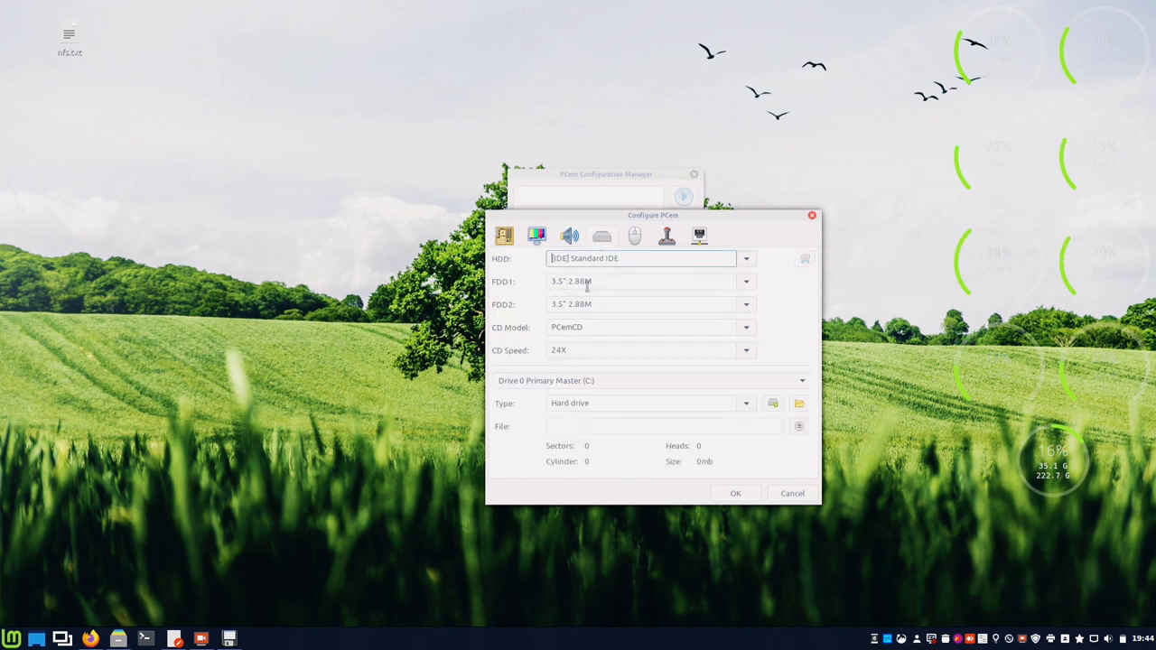
pyautogui.click(634, 240)
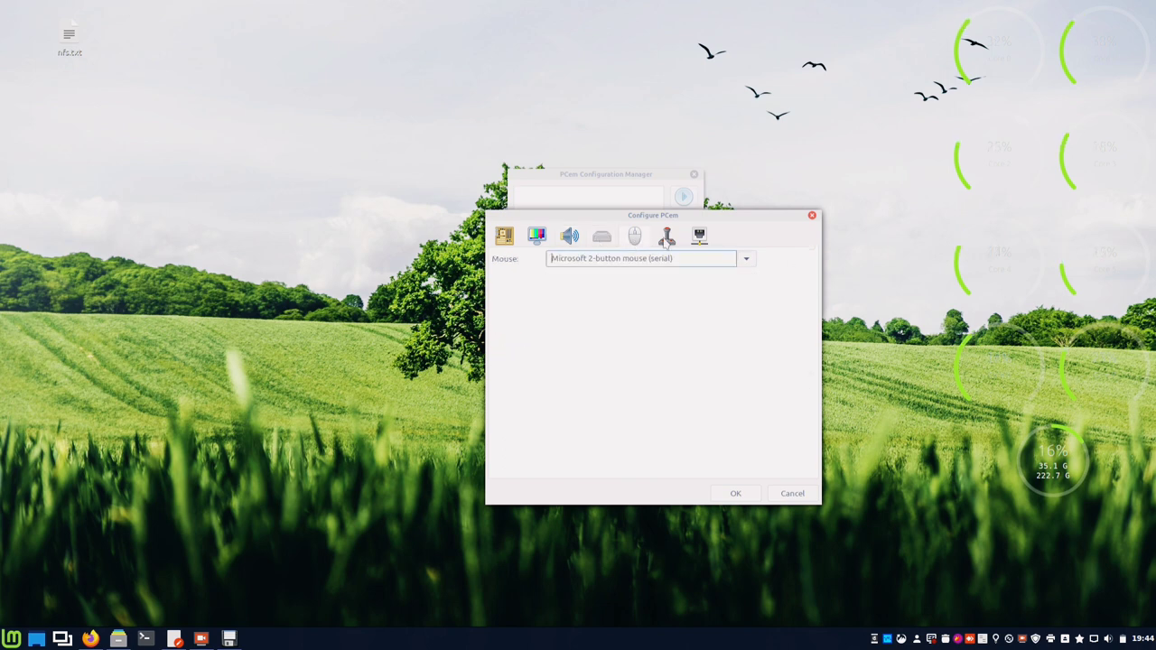
pyautogui.click(667, 240)
pyautogui.click(700, 237)
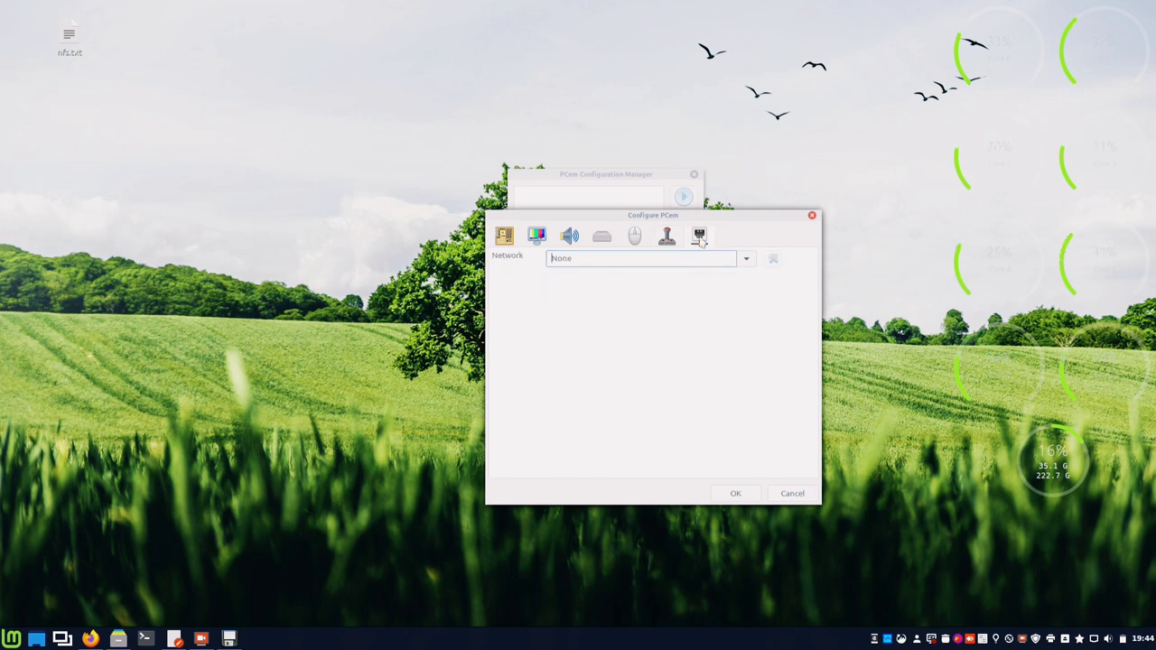
pyautogui.click(782, 496)
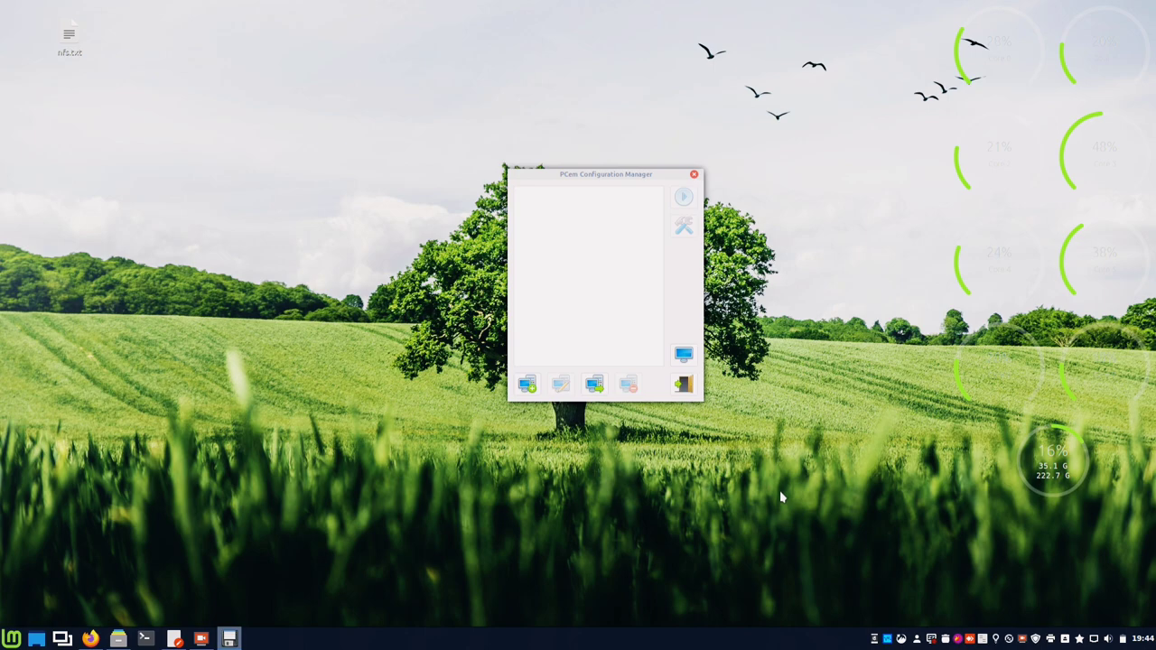